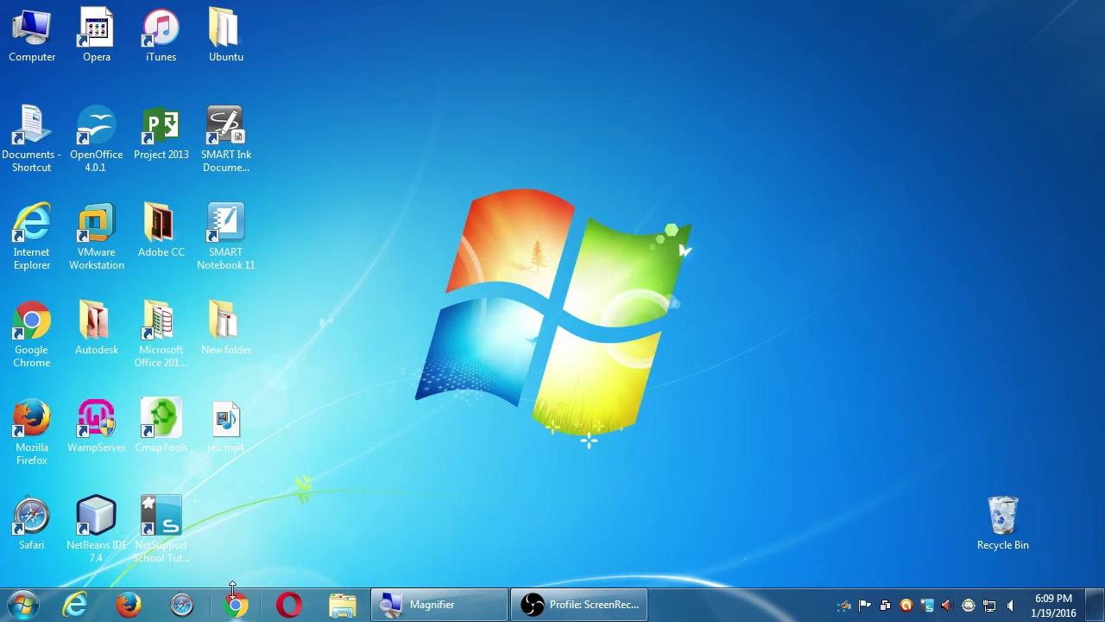
Launch Chrome on the sdce.edu homepage, zoom in, and select its current URL
left_click(235, 606)
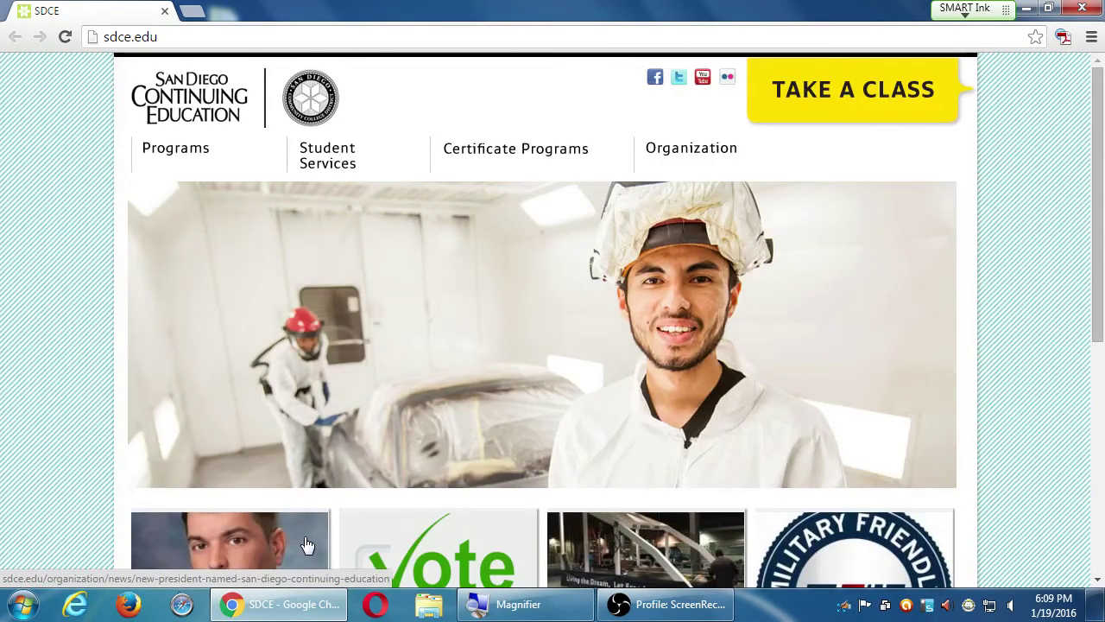
key("super+plus")
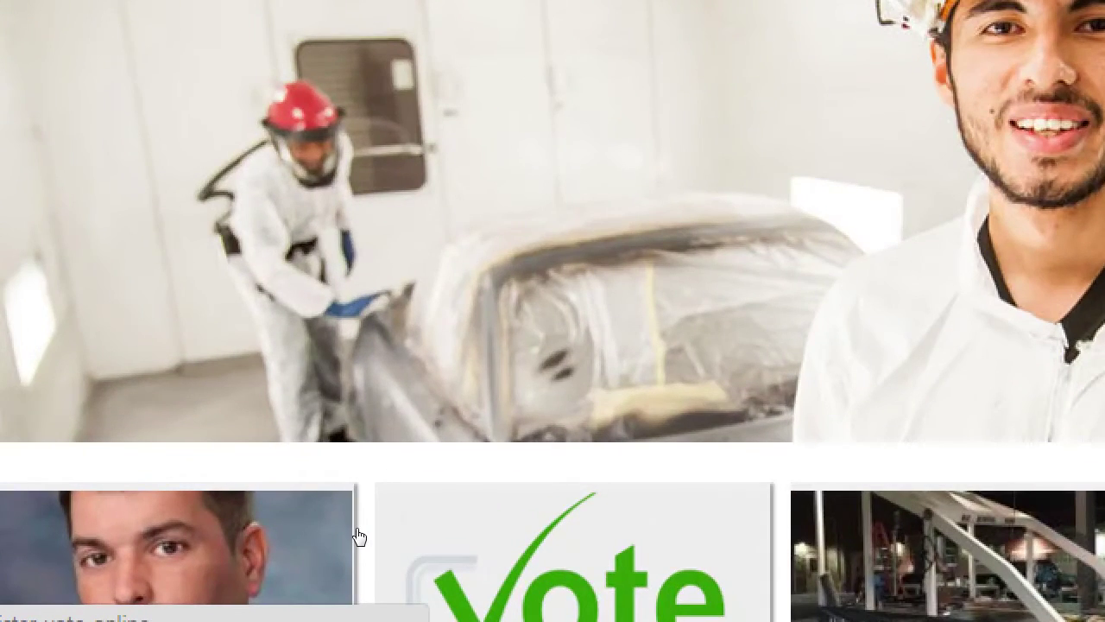
key("ctrl+l")
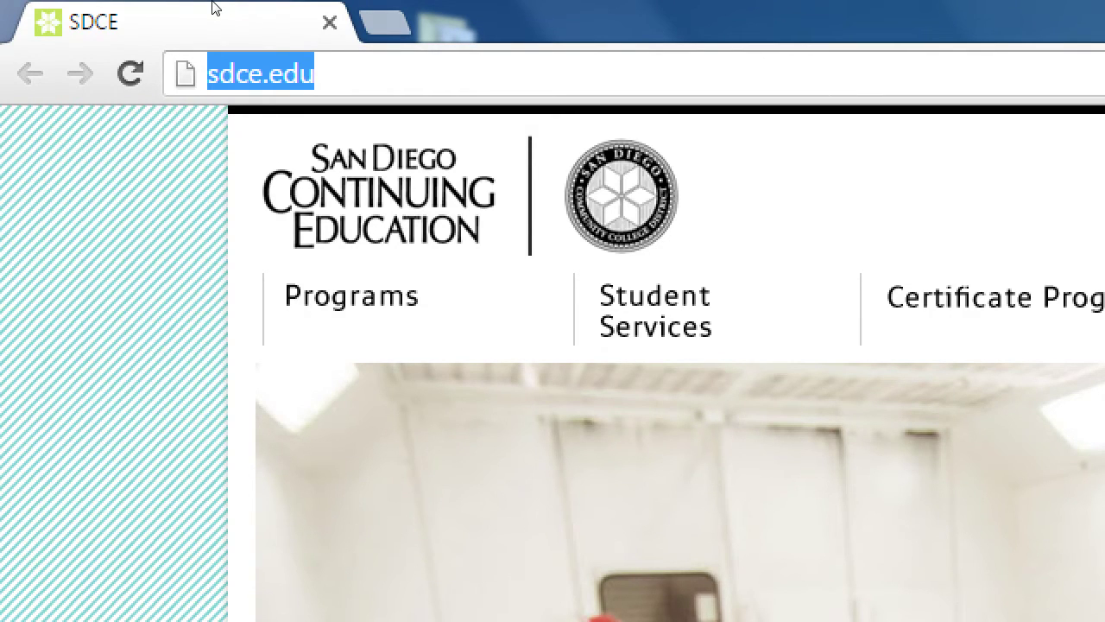
Enter the address google.com/+pmdinteractive, correcting the typo, and load the PmD Interactive page
type("google.com/")
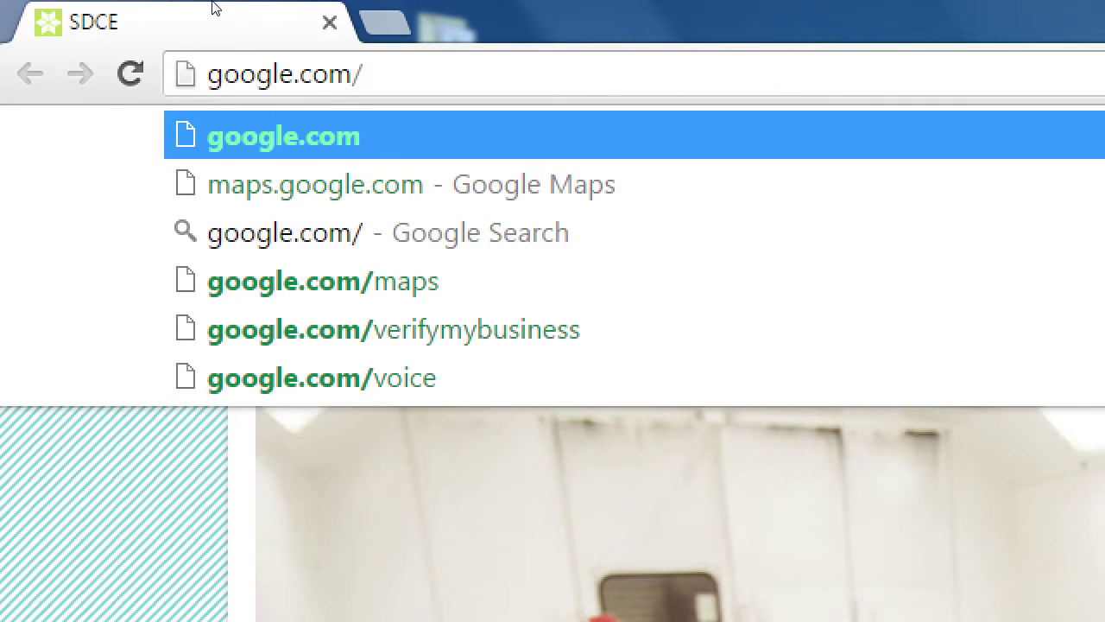
type("+pm")
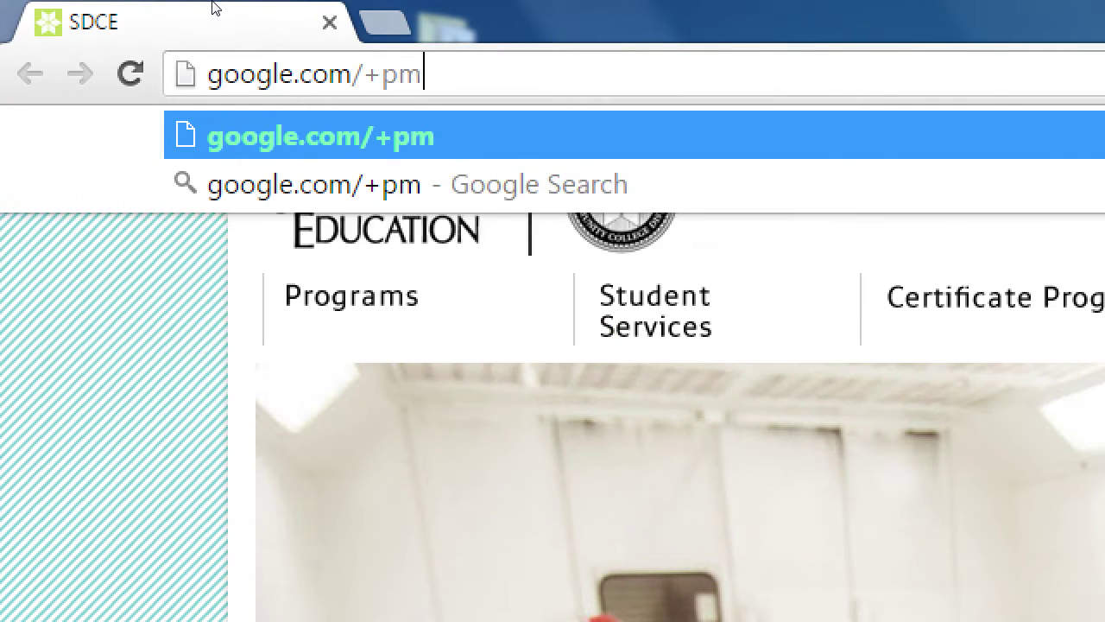
type("dinteractrive")
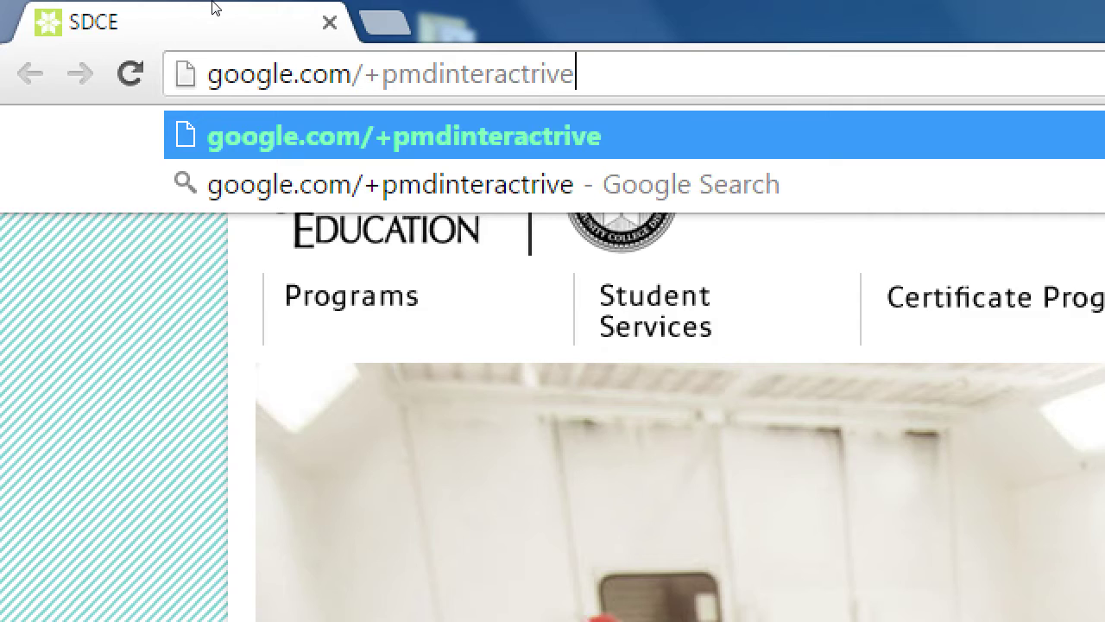
key("BackSpace")
key("BackSpace")
key("BackSpace")
key("BackSpace")
type("ive")
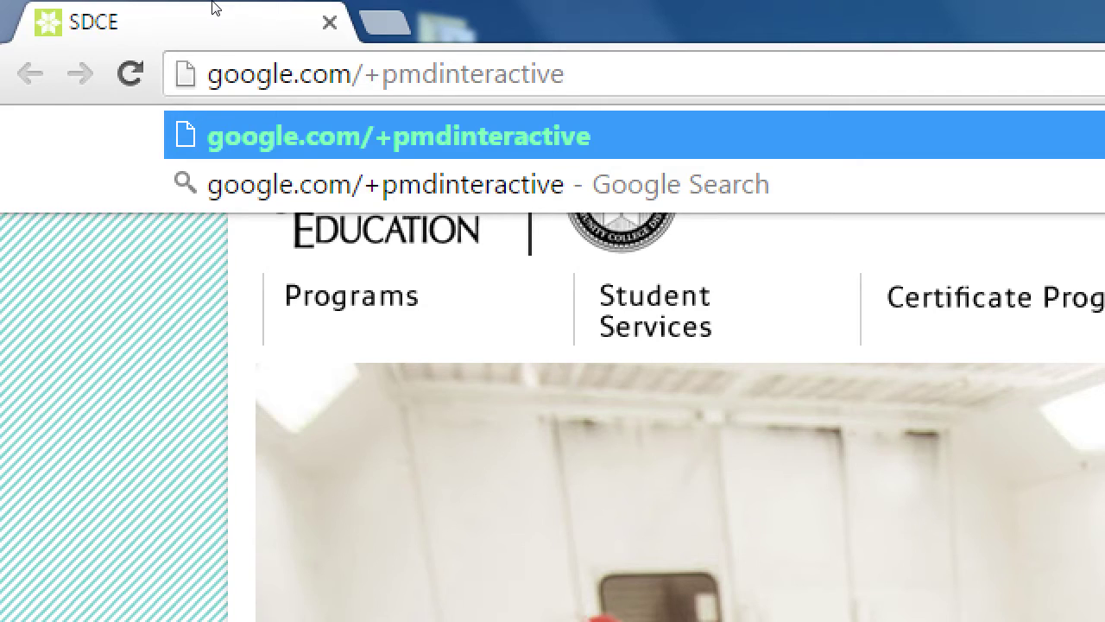
key("Return")
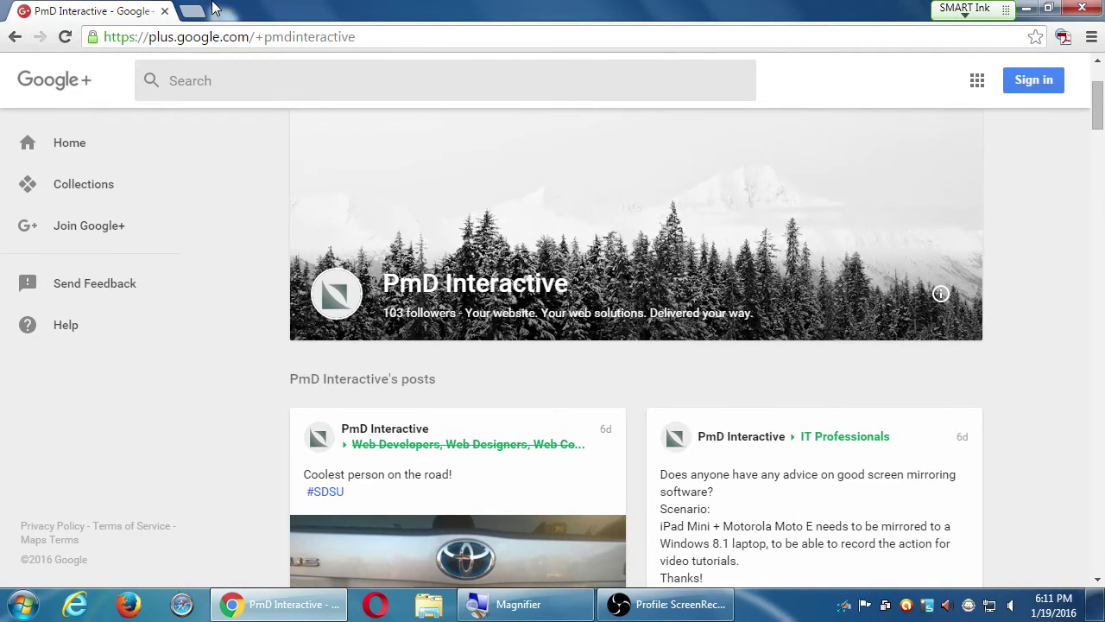
Delete the 'plus.' prefix from the page address
left_click(176, 39)
left_click(177, 39)
key("BackSpace")
key("BackSpace")
key("BackSpace")
key("BackSpace")
key("BackSpace")
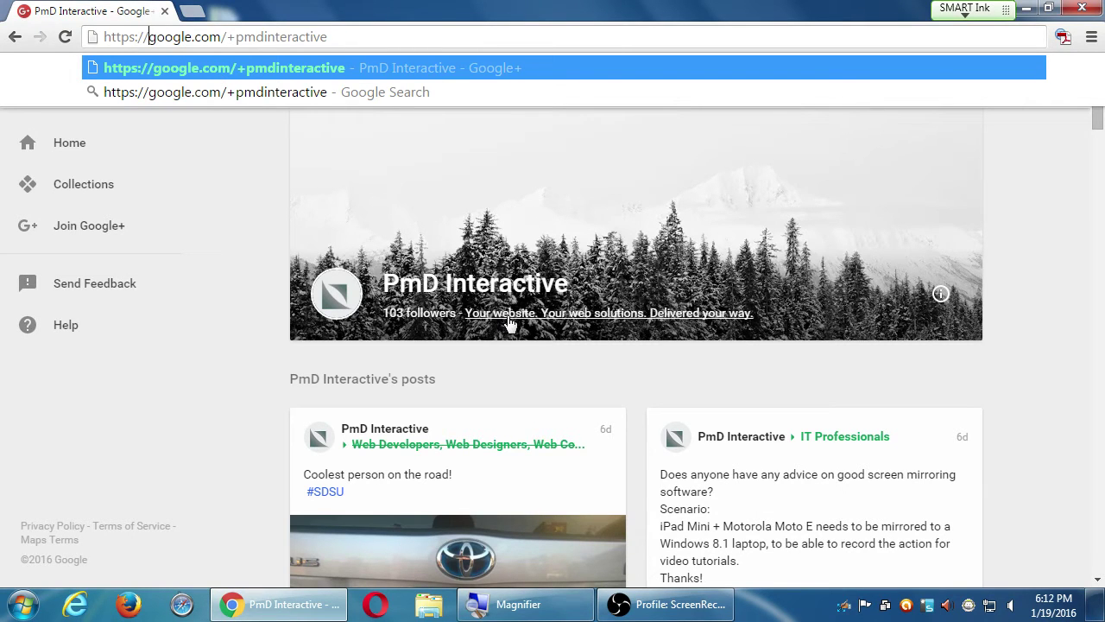
View PmD Interactive's about card with its pmdinteractive.com, Twitter and phone links, then close it
left_click(942, 295)
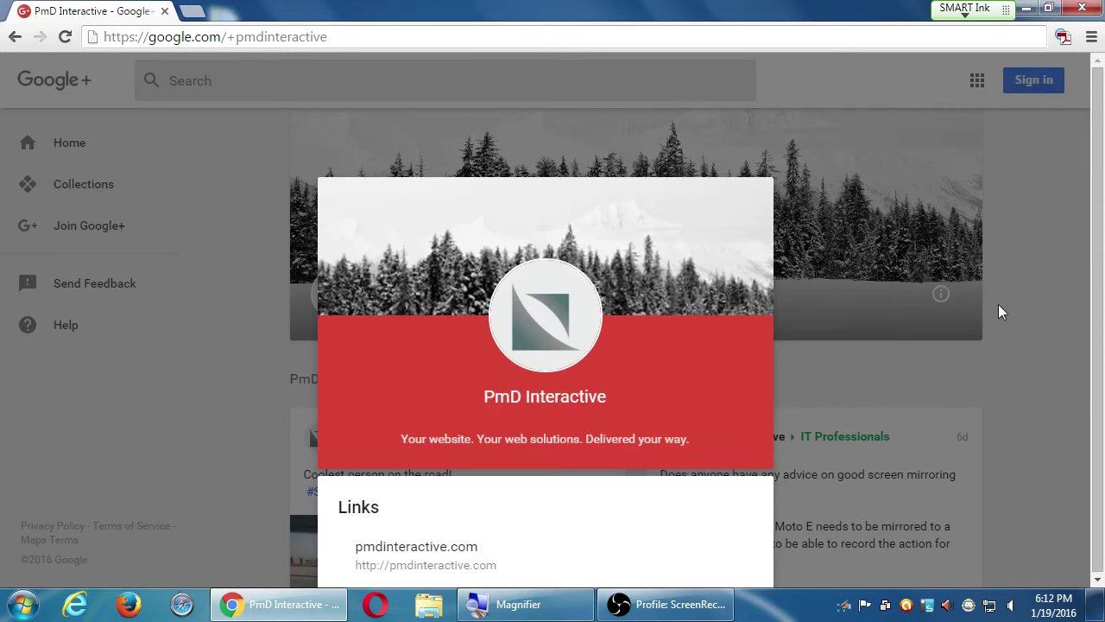
scroll(940, 300, "down", 2)
scroll(611, 342, "down", 2)
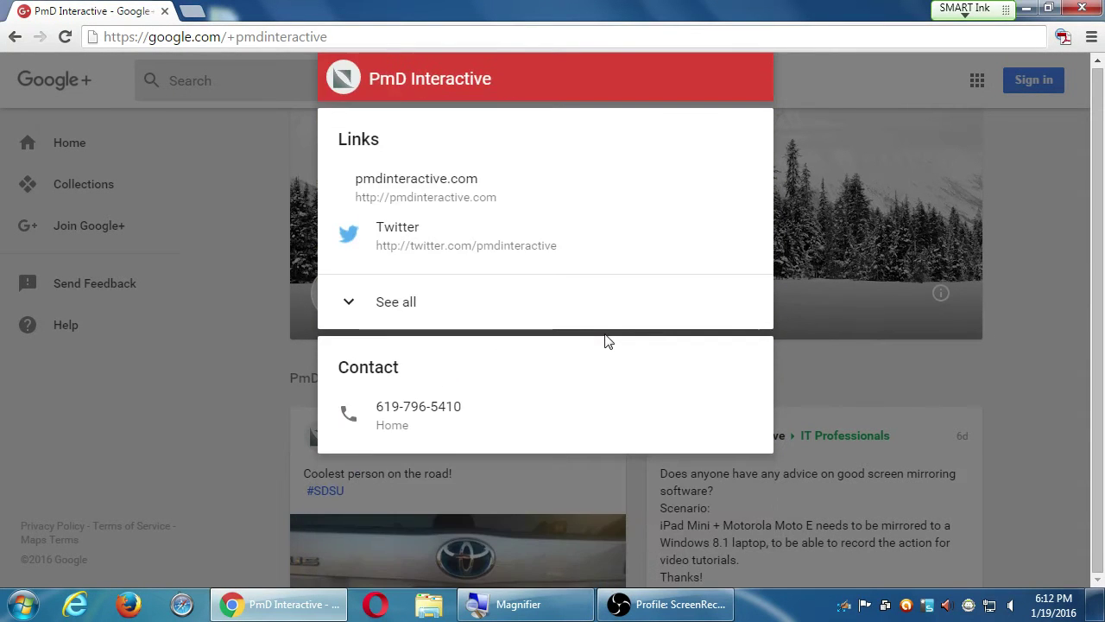
scroll(609, 341, "up", 3)
scroll(610, 340, "up", 2)
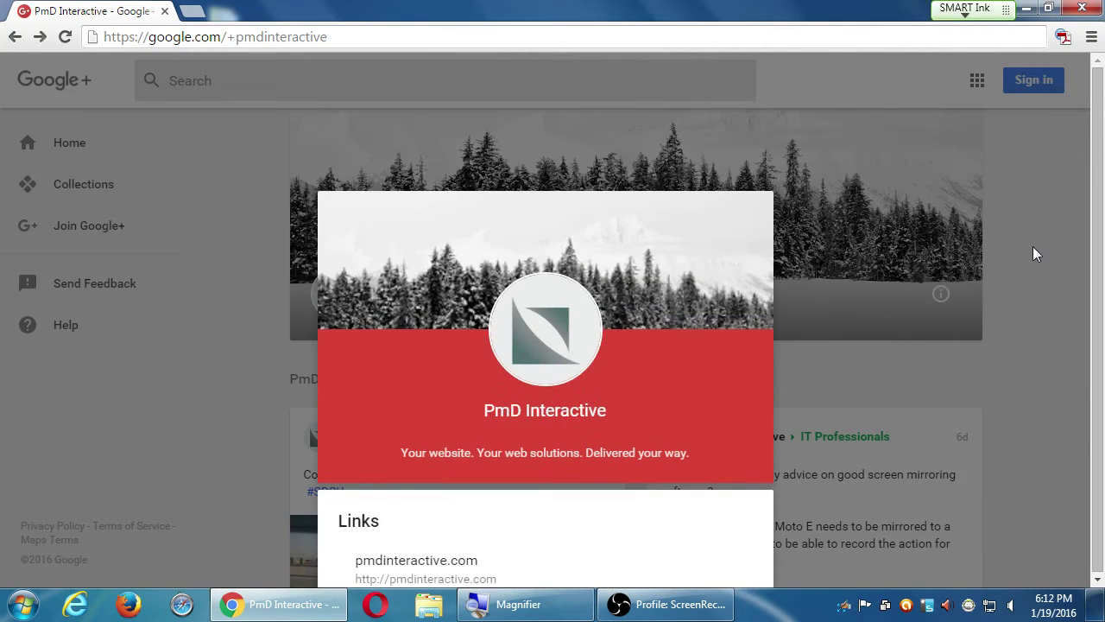
left_click(1032, 246)
Browse down PmD Interactive's posts feed and back up to the 'Coolest person on the road!' post
scroll(1055, 281, "down", 2)
scroll(1062, 290, "down", 7)
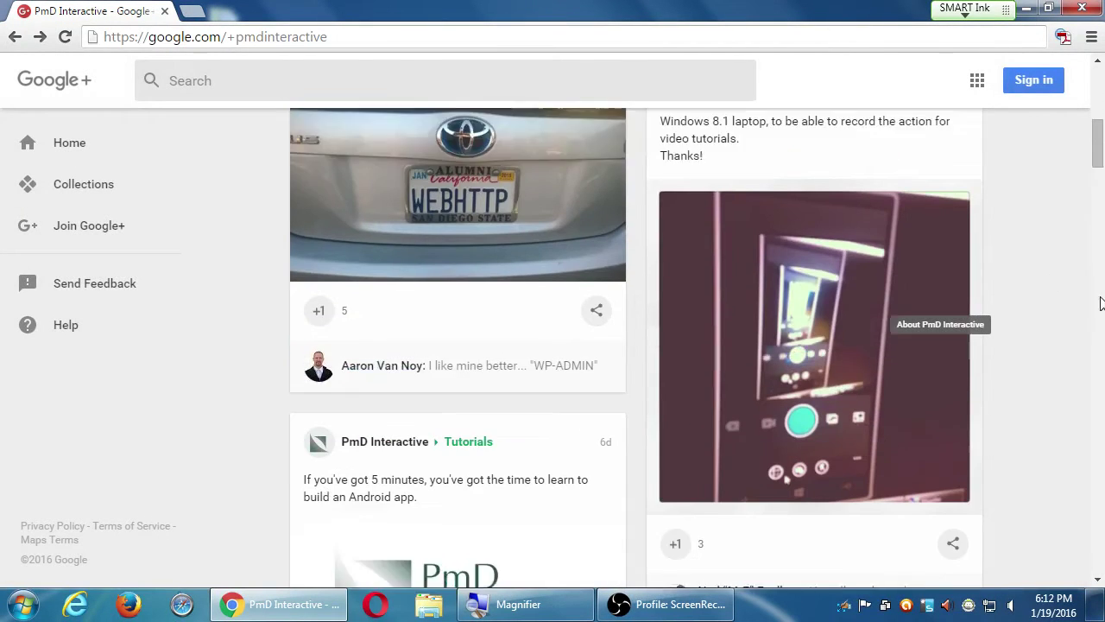
scroll(1069, 291, "down", 10)
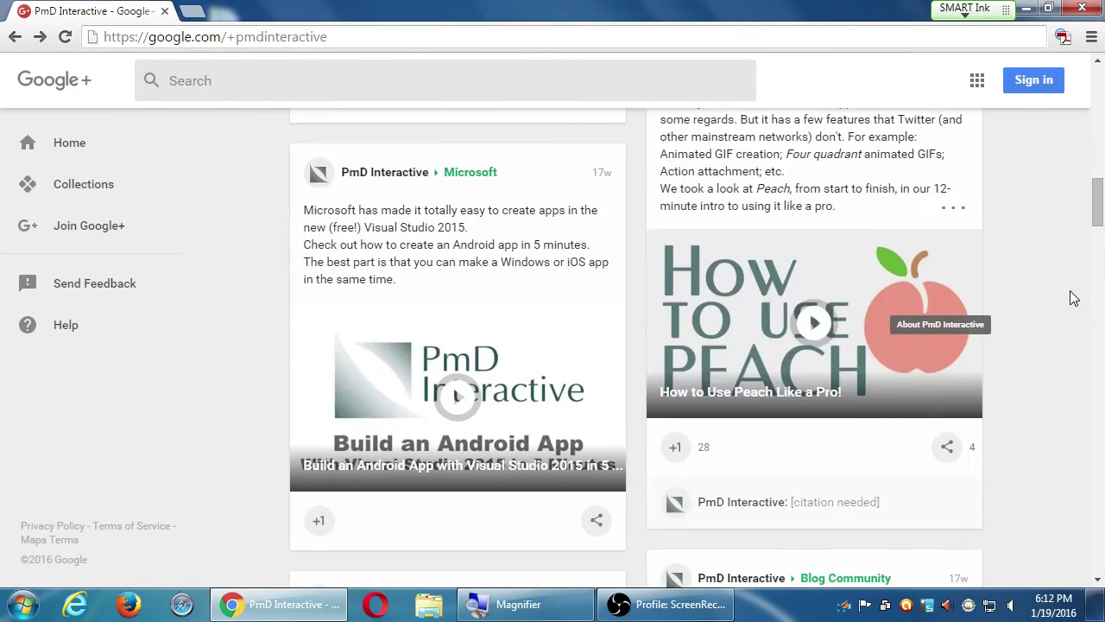
scroll(1073, 298, "down", 8)
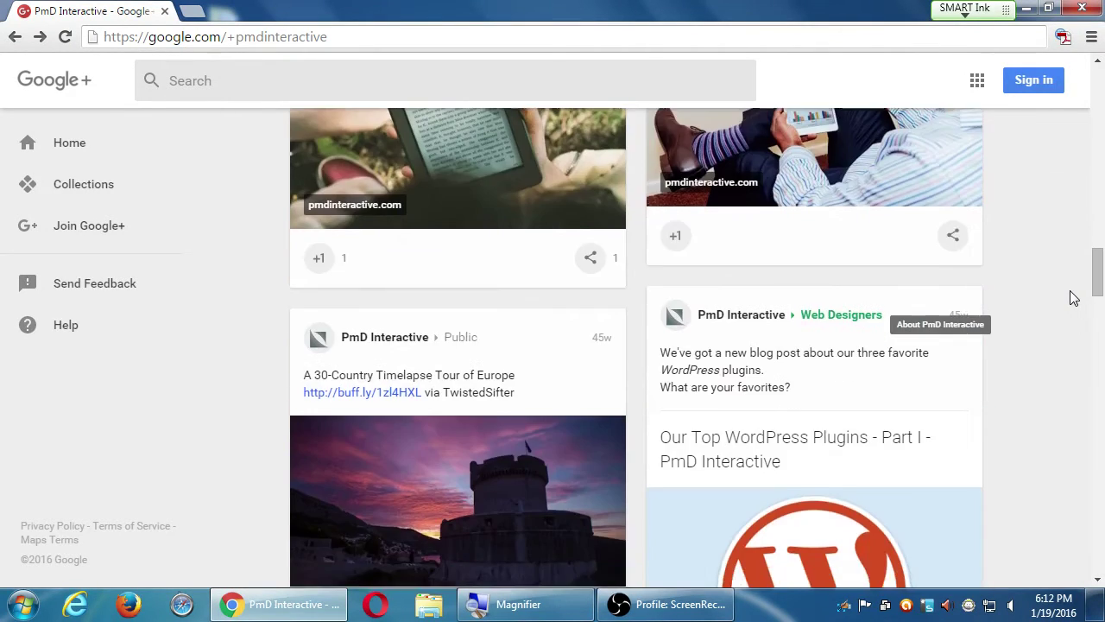
scroll(1080, 289, "down", 3)
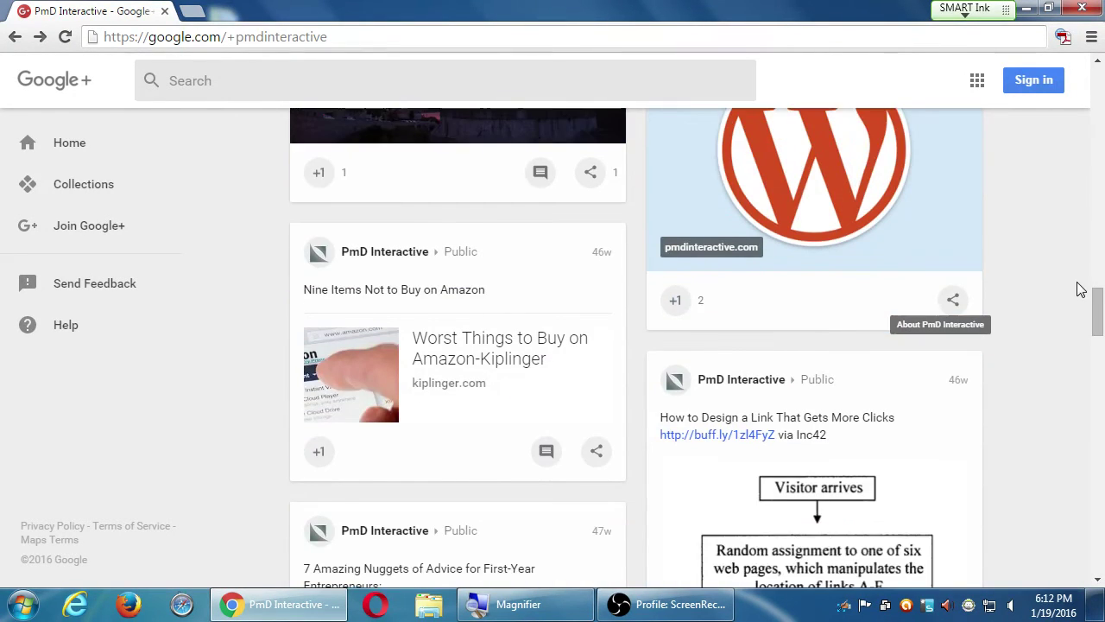
scroll(1043, 250, "up", 5)
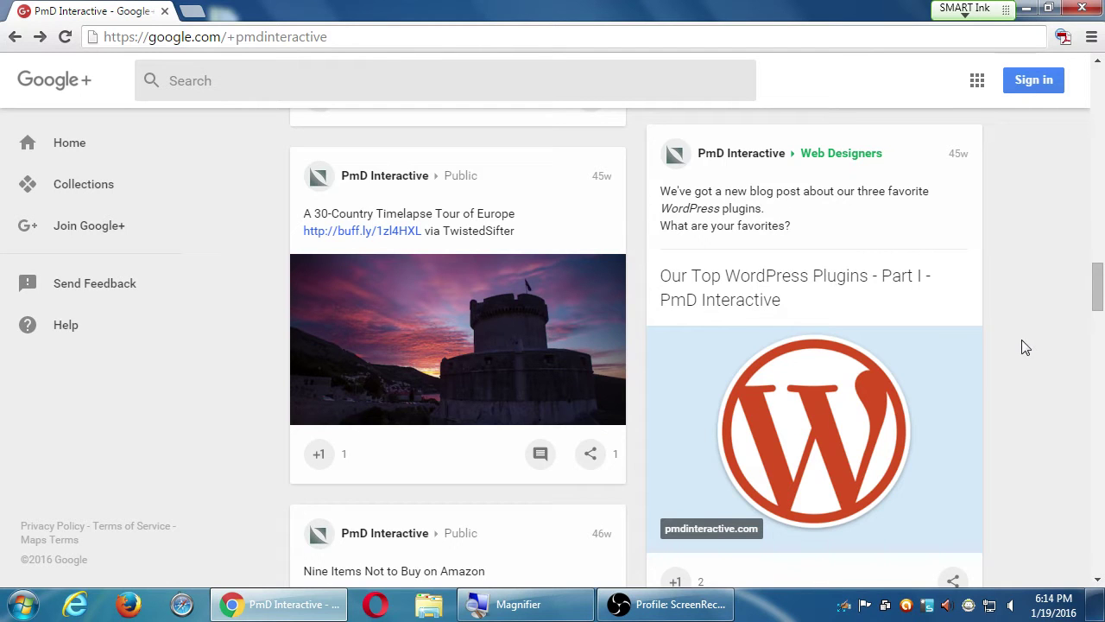
scroll(1001, 347, "down", 3)
scroll(997, 341, "up", 5)
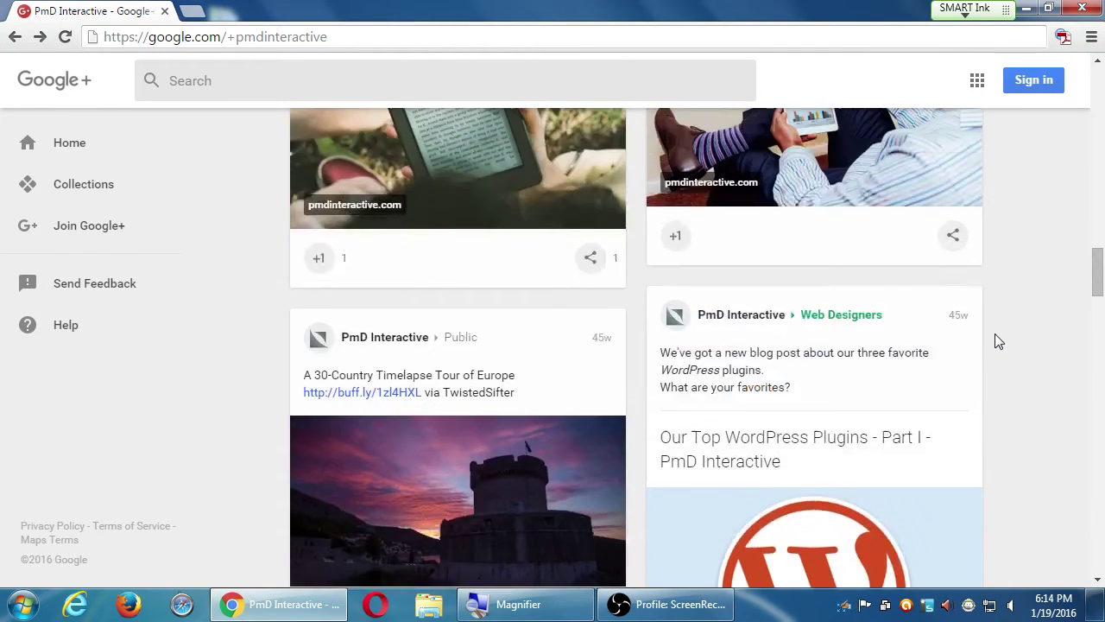
scroll(996, 331, "up", 10)
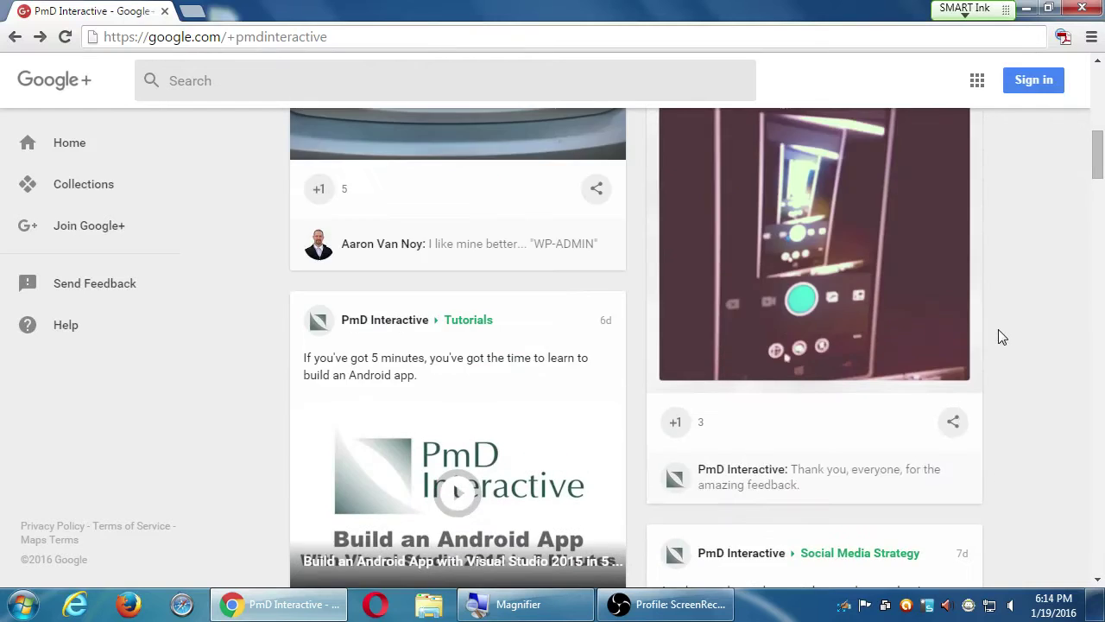
scroll(1000, 328, "up", 8)
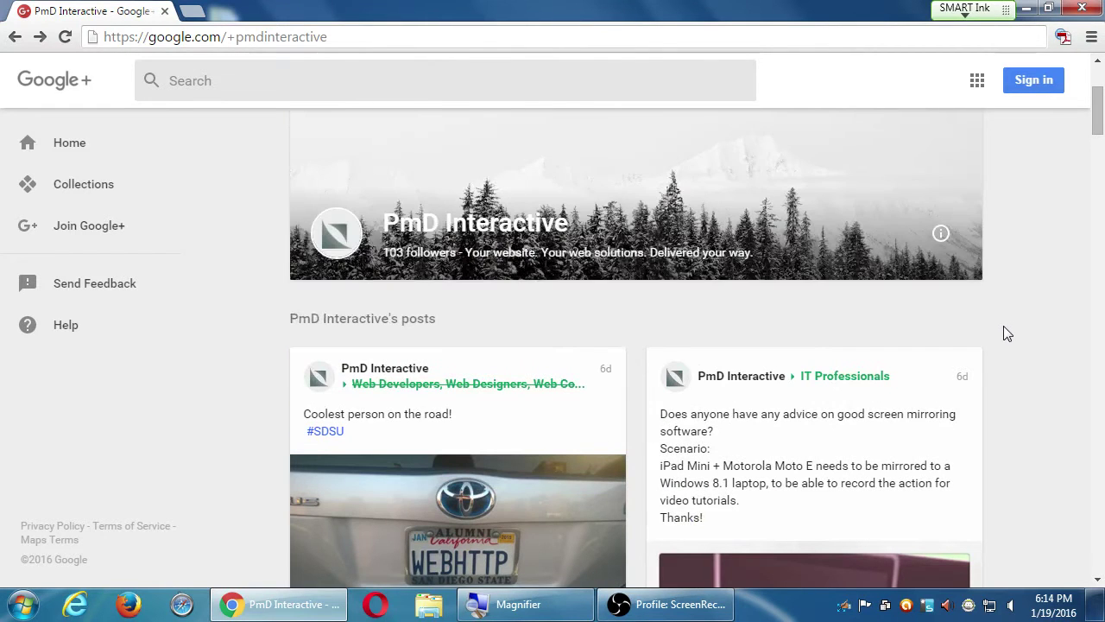
scroll(1003, 326, "down", 6)
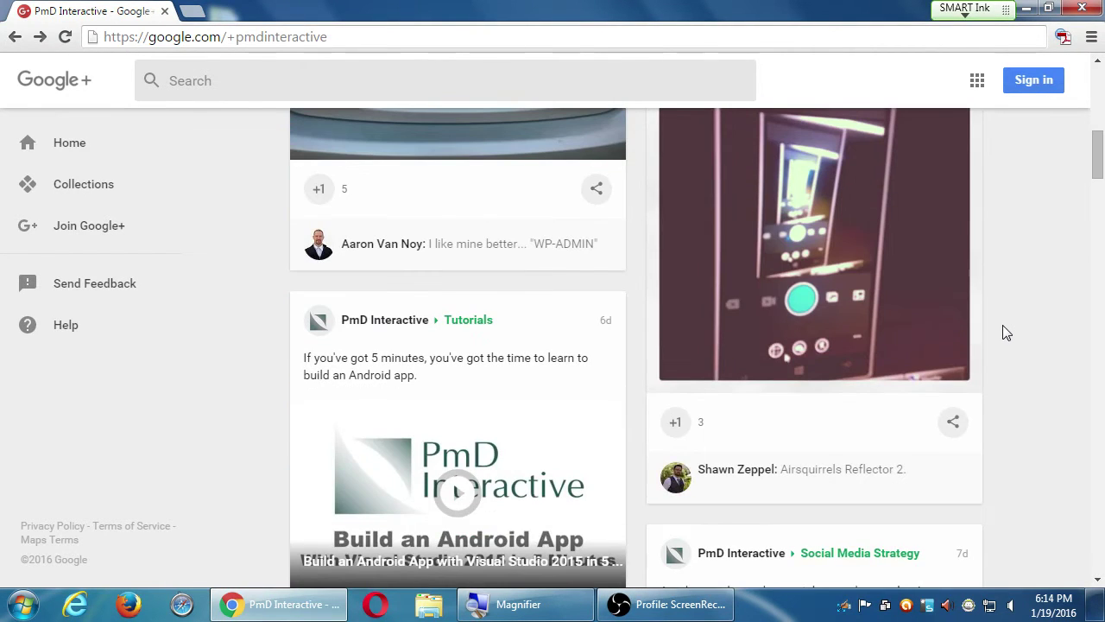
scroll(261, 317, "up", 3)
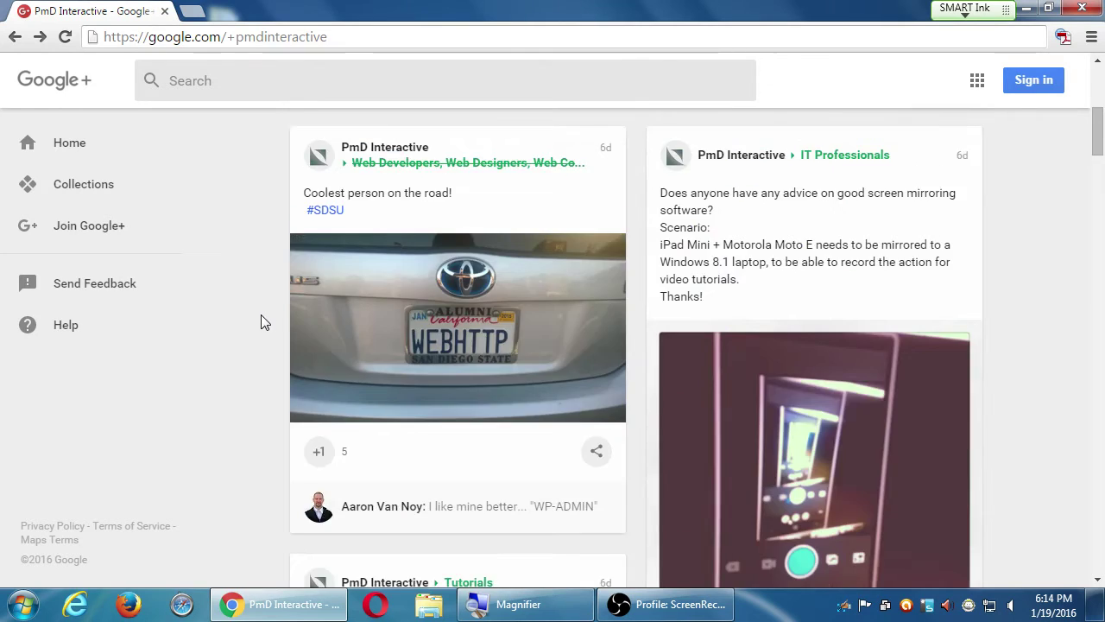
scroll(261, 314, "up", 5)
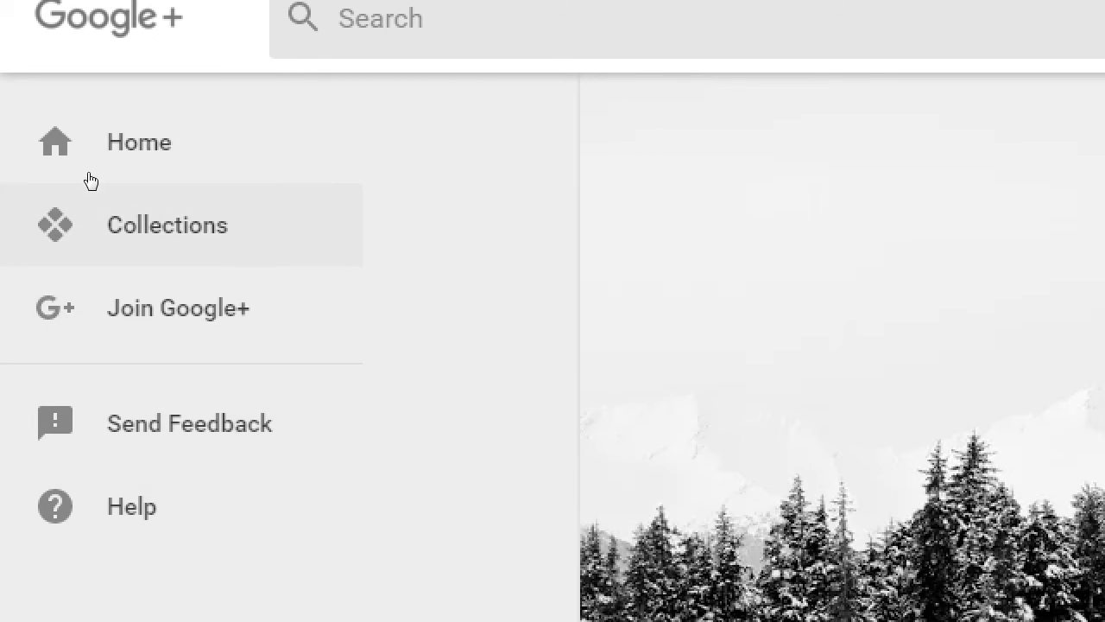
Go to Collections, close the stray Adobe tab, and dismiss the Featured Collections intro
left_click(68, 192)
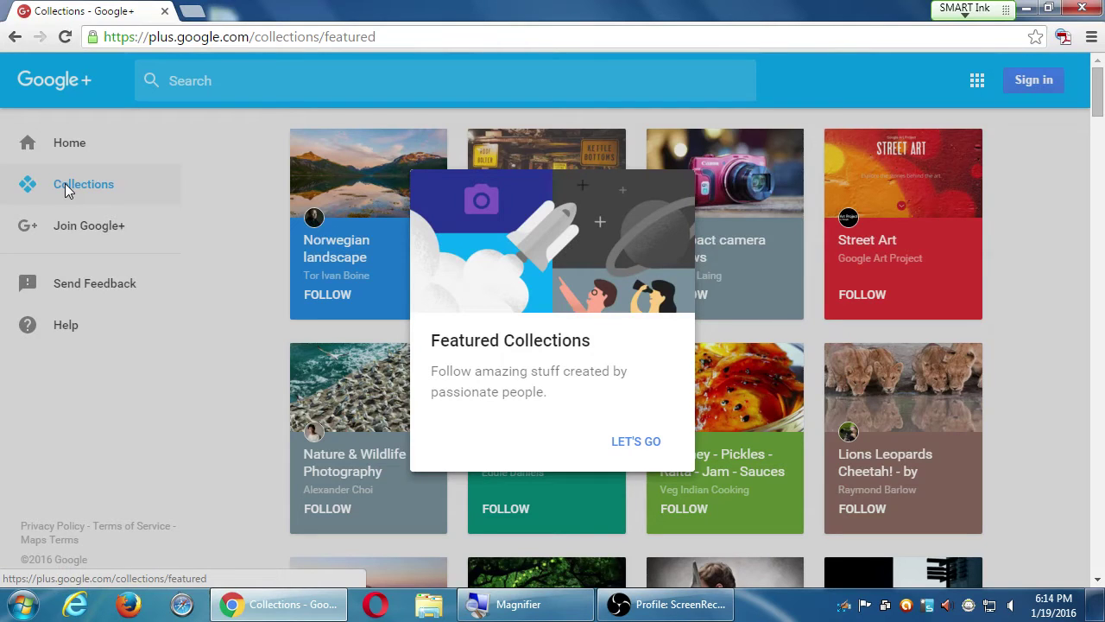
left_click(68, 189)
left_click(67, 186)
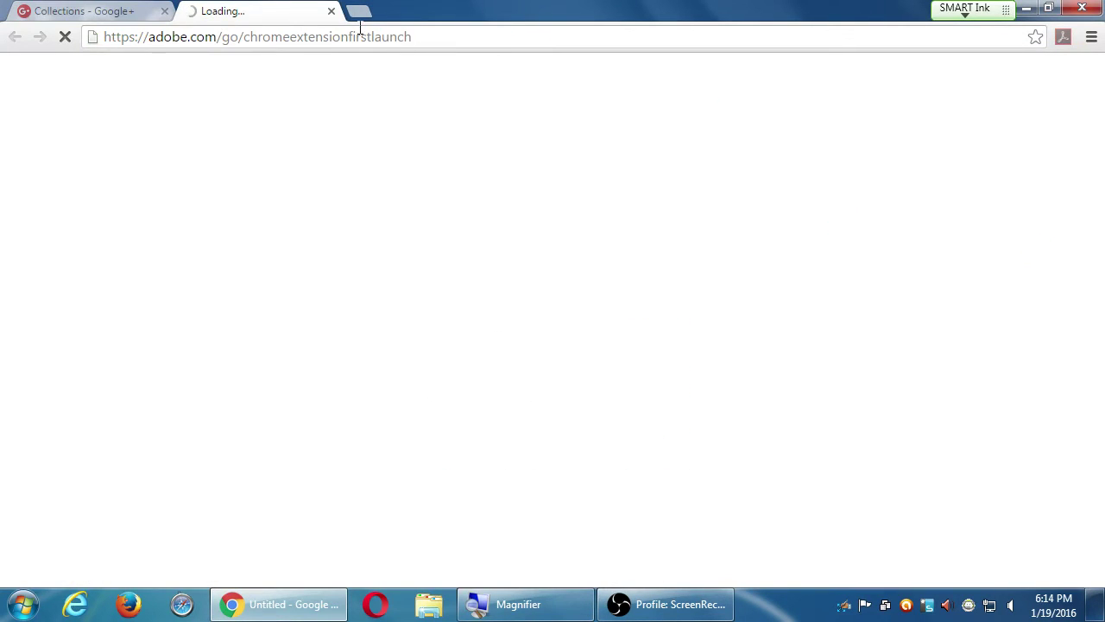
left_click(332, 11)
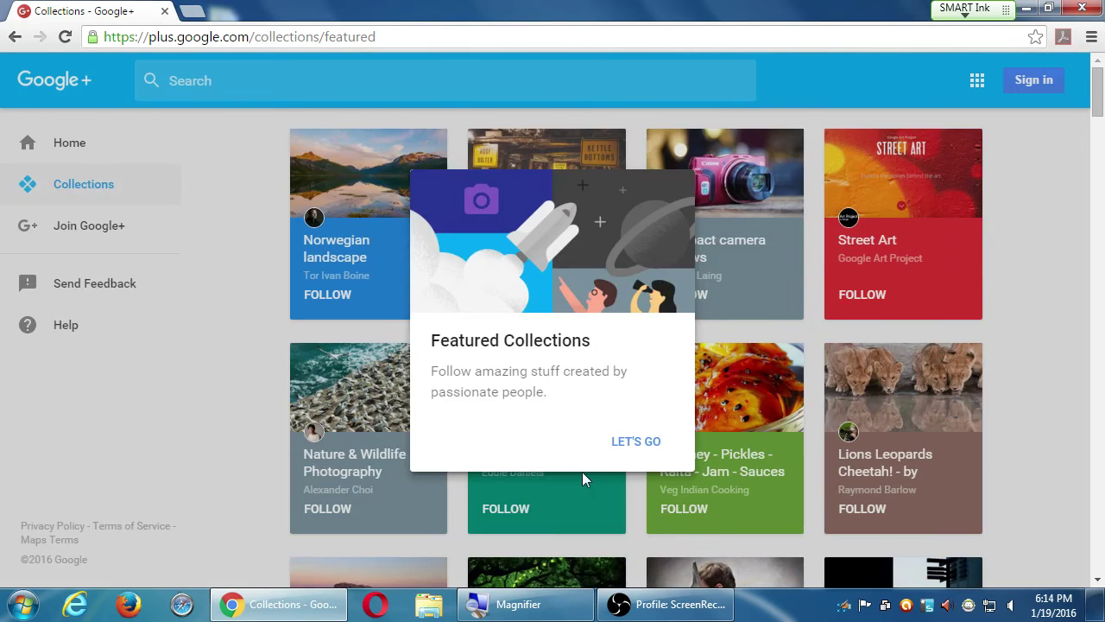
left_click(631, 449)
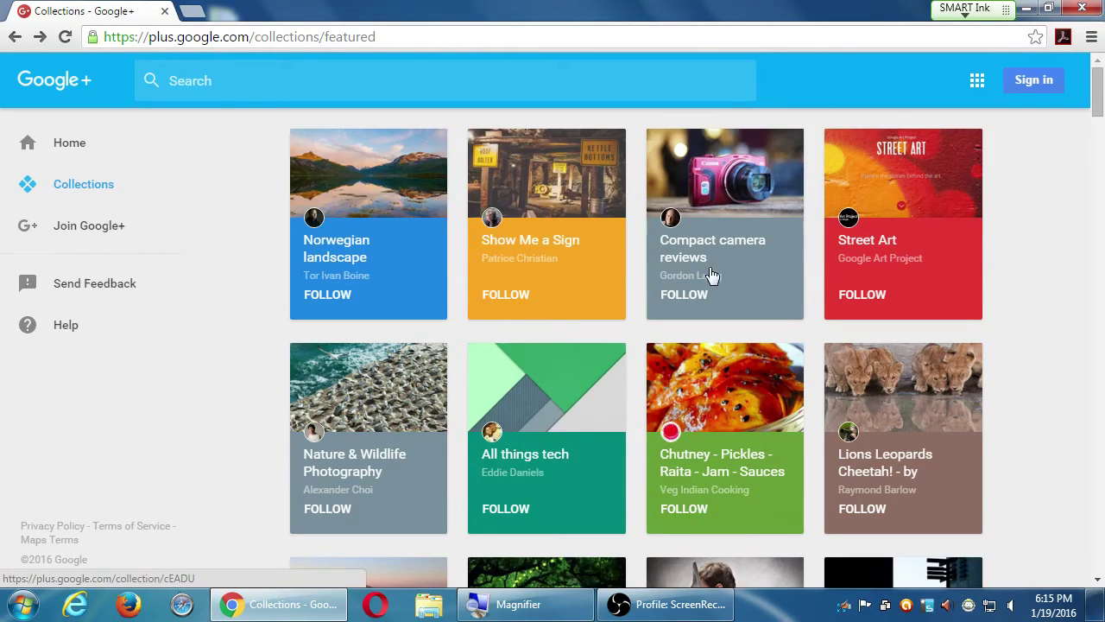
double_click(684, 296)
Open Compact camera reviews and scroll to the Sony RX10 II and Nikon COOLPIX L840 posts
left_click(684, 296)
left_click(705, 186)
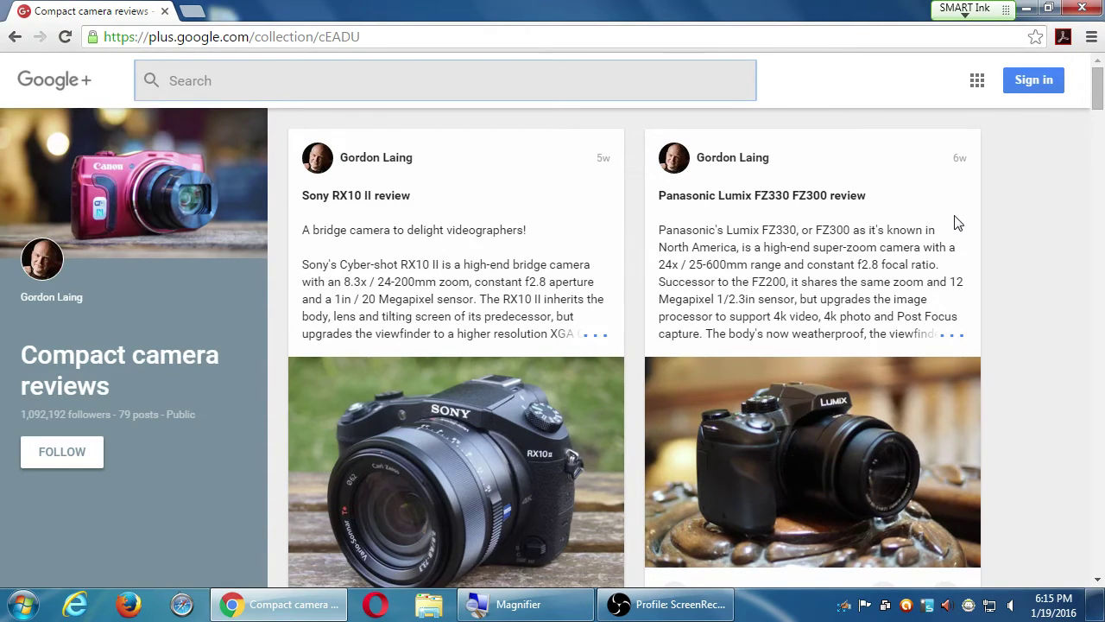
scroll(950, 268, "down", 10)
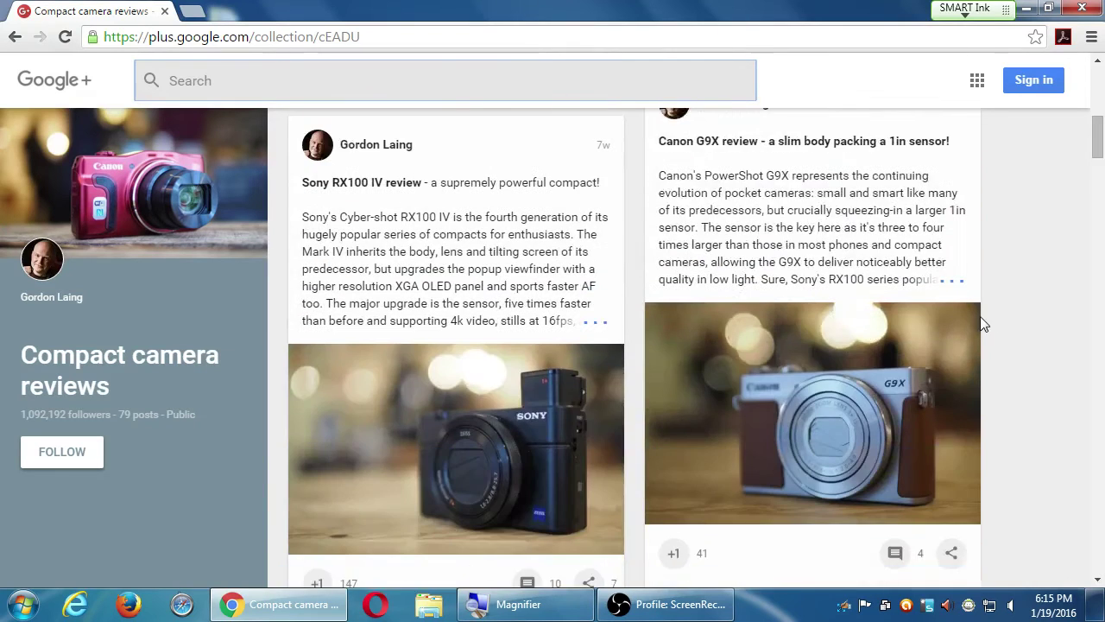
scroll(981, 318, "down", 5)
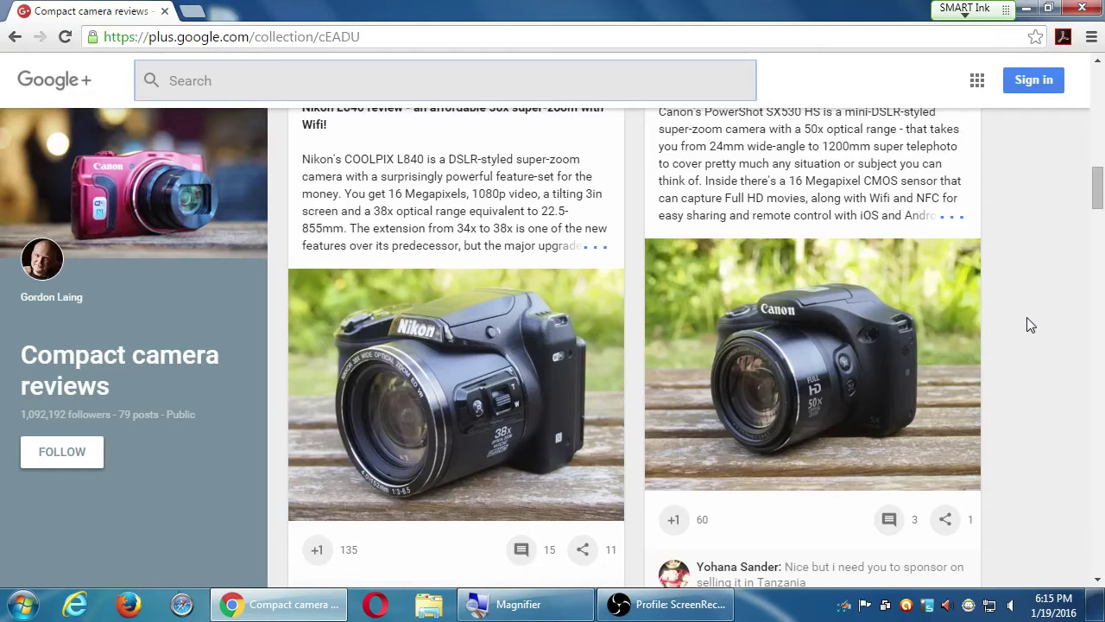
middle_click(37, 275)
left_click(259, 10)
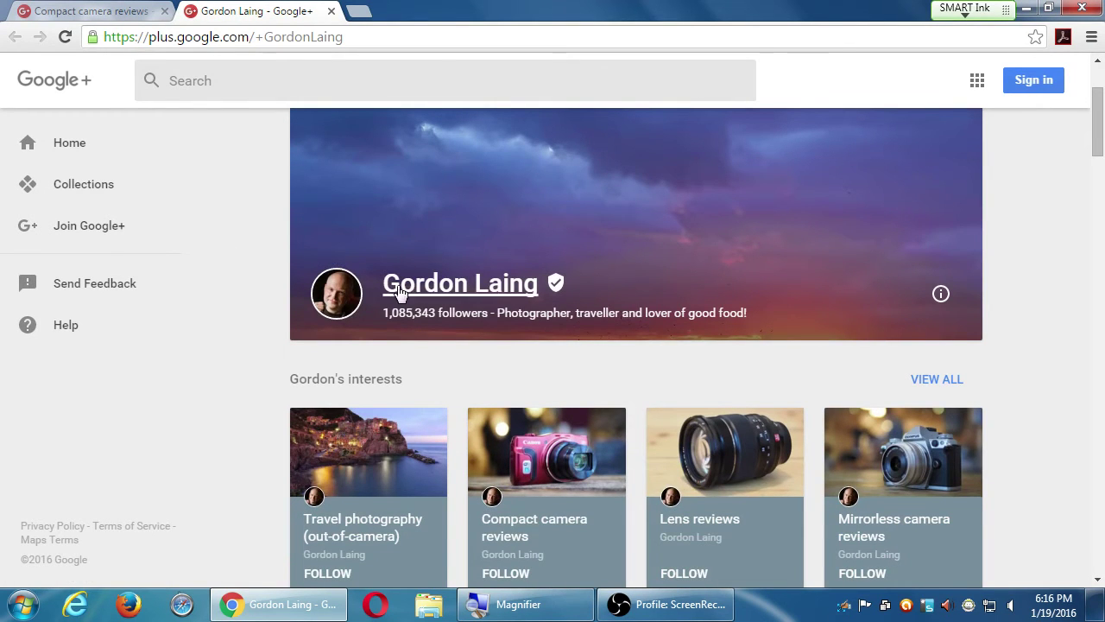
scroll(395, 285, "down", 2)
left_click(331, 11)
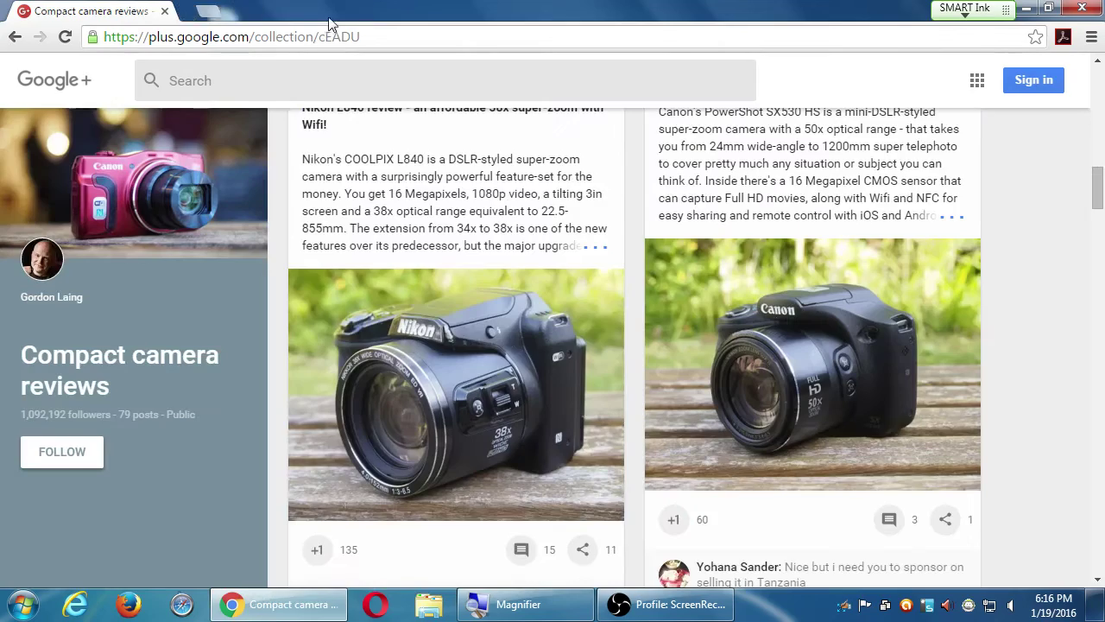
scroll(997, 331, "down", 9)
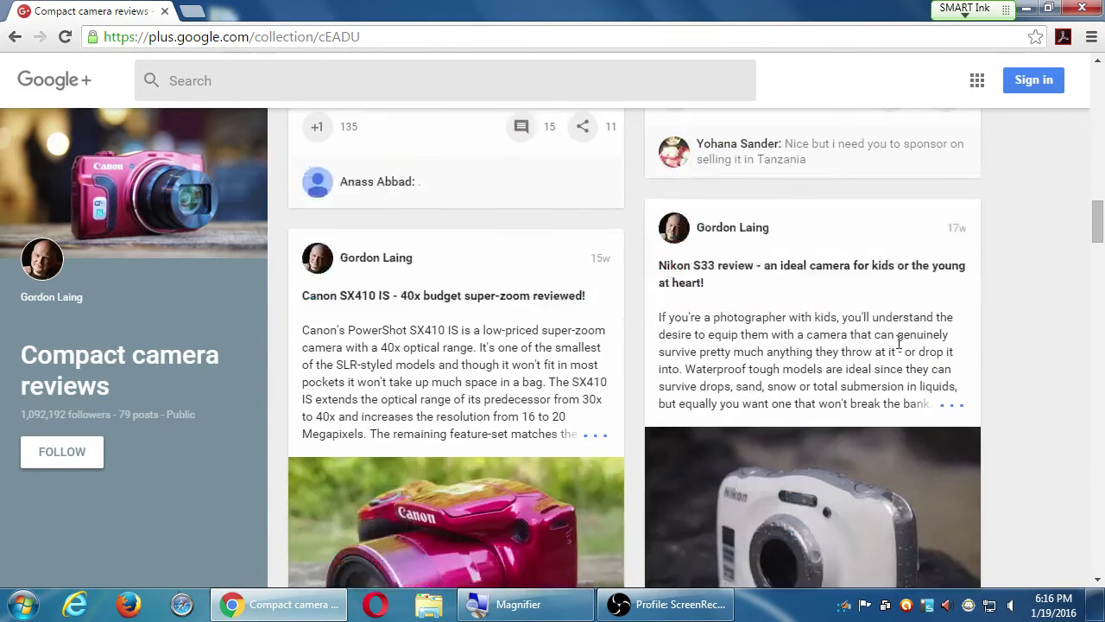
scroll(889, 344, "down", 3)
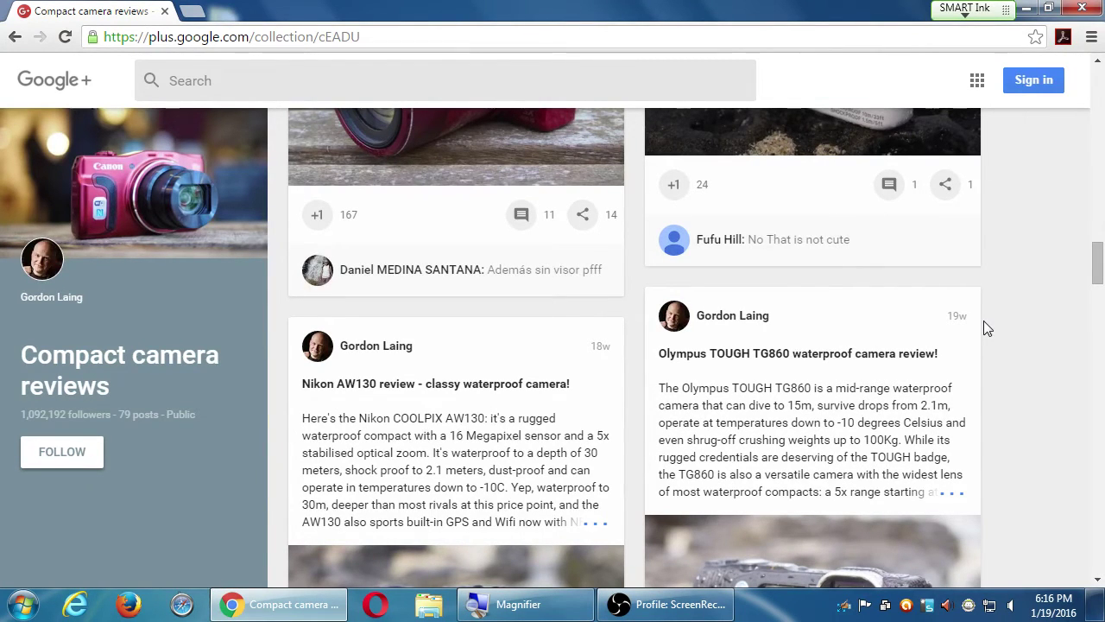
scroll(985, 319, "up", 5)
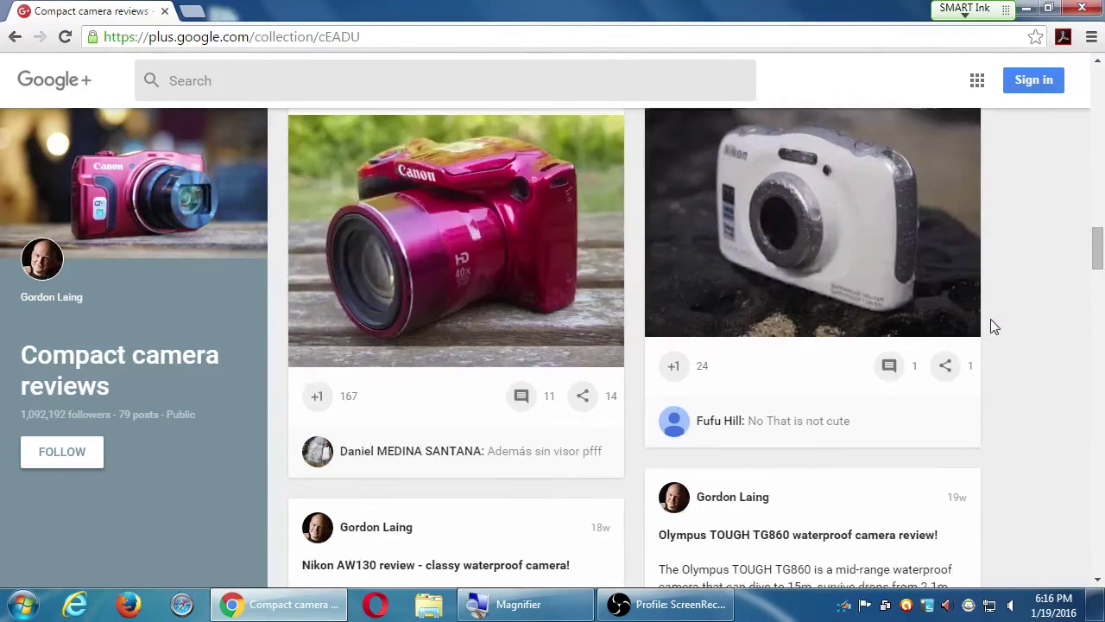
scroll(993, 326, "down", 2)
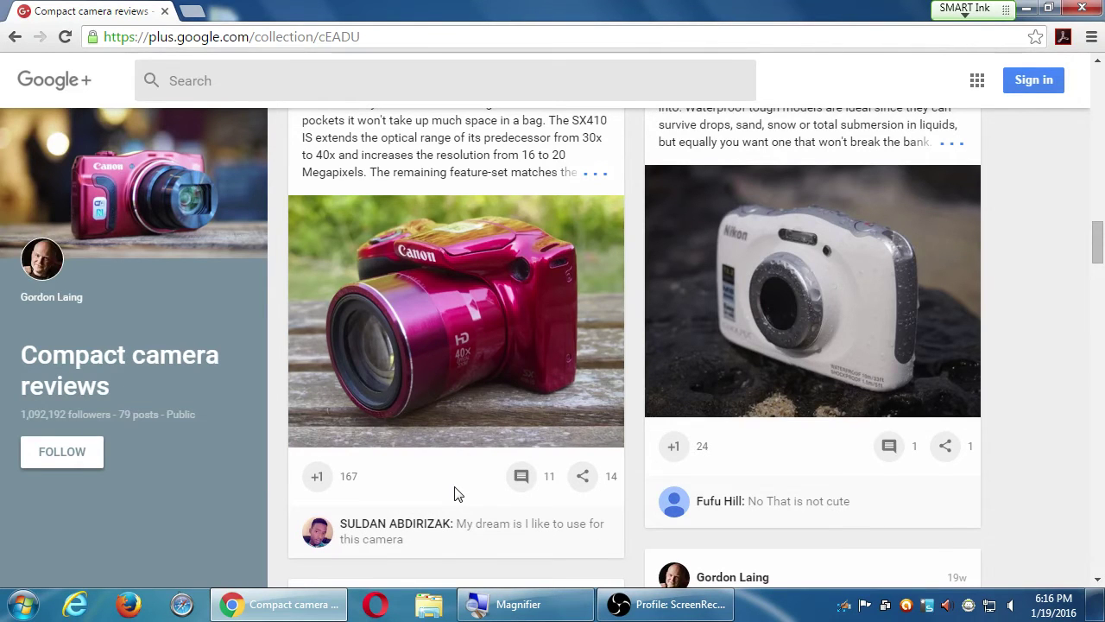
scroll(1032, 473, "up", 1)
scroll(1028, 465, "up", 15)
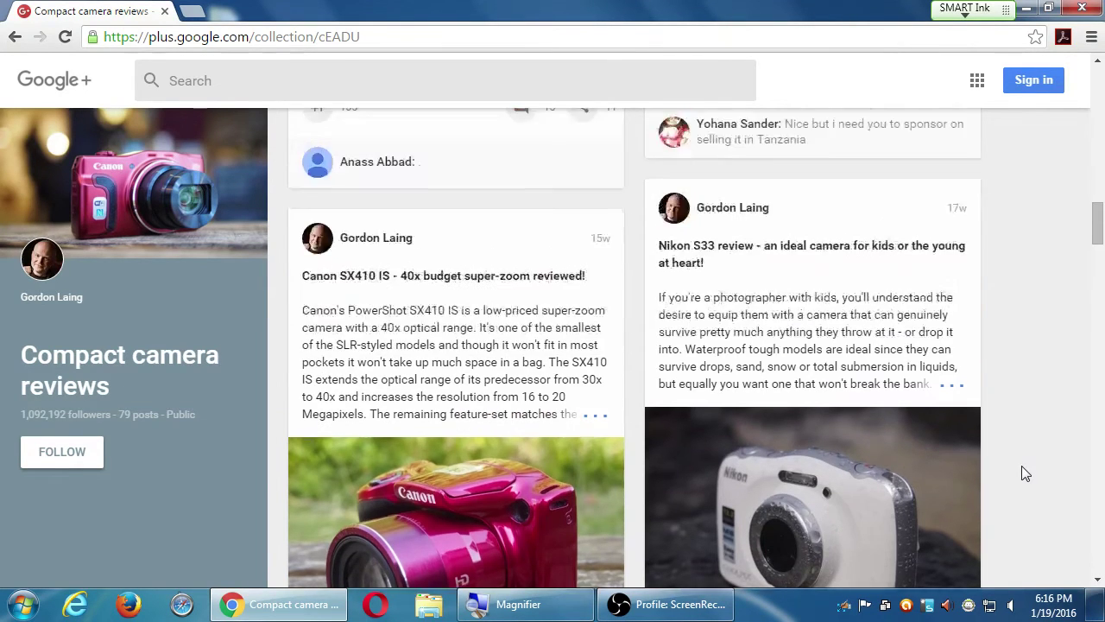
scroll(1018, 473, "up", 2)
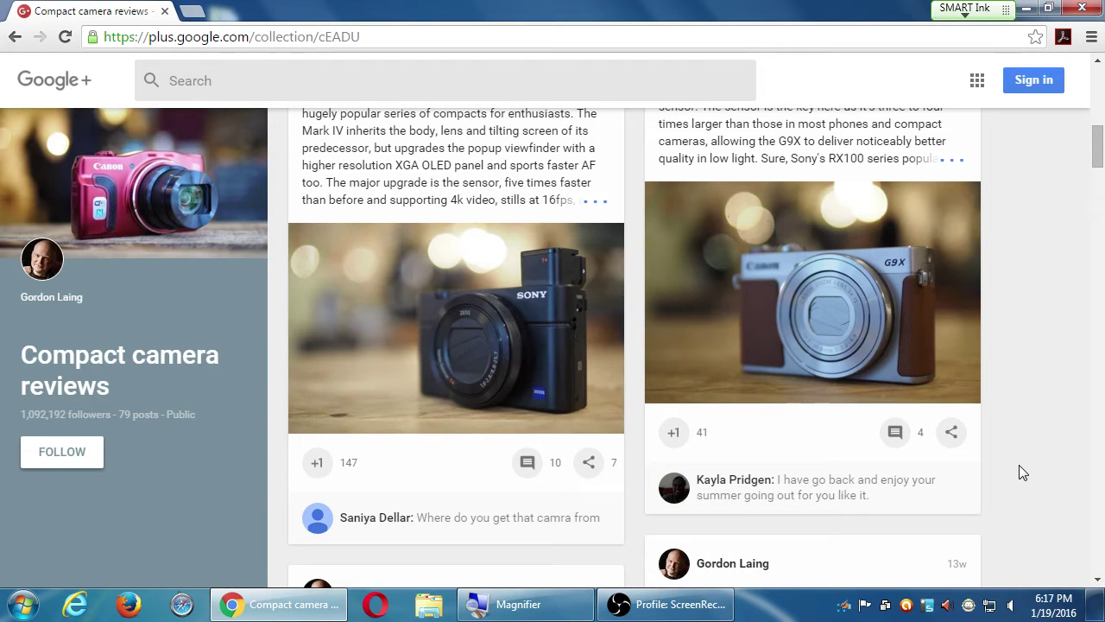
scroll(1019, 465, "down", 7)
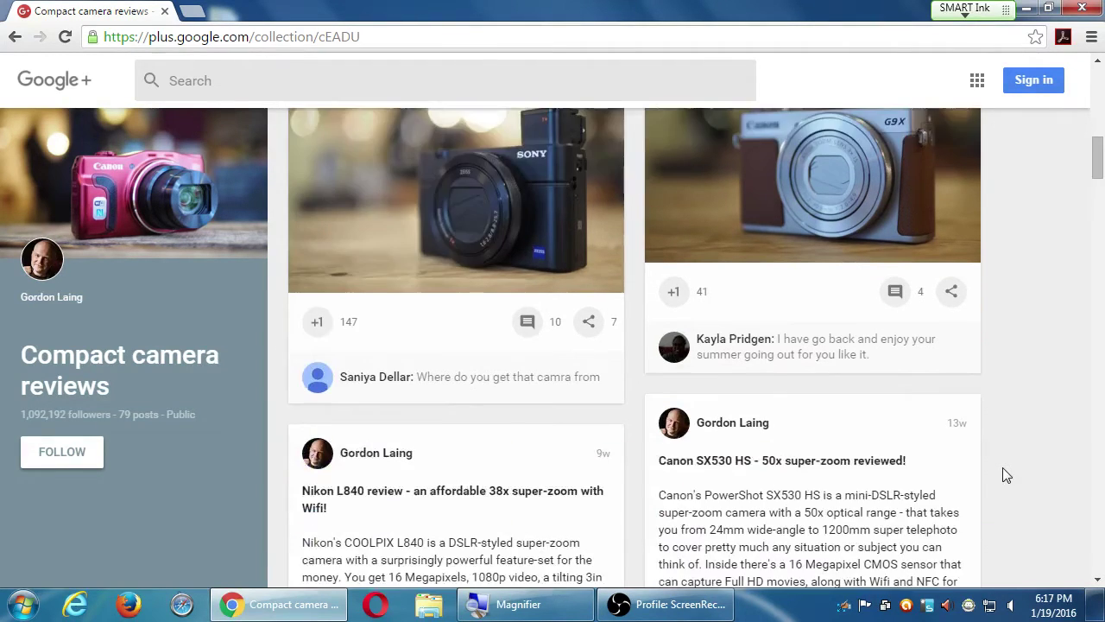
scroll(1004, 474, "down", 7)
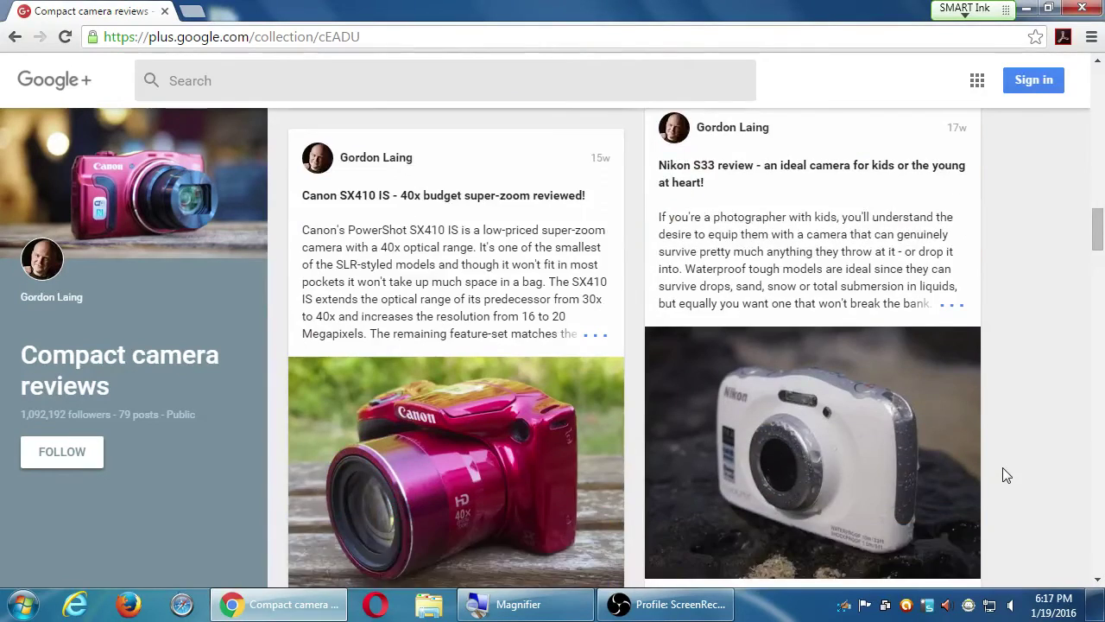
scroll(1005, 474, "up", 2)
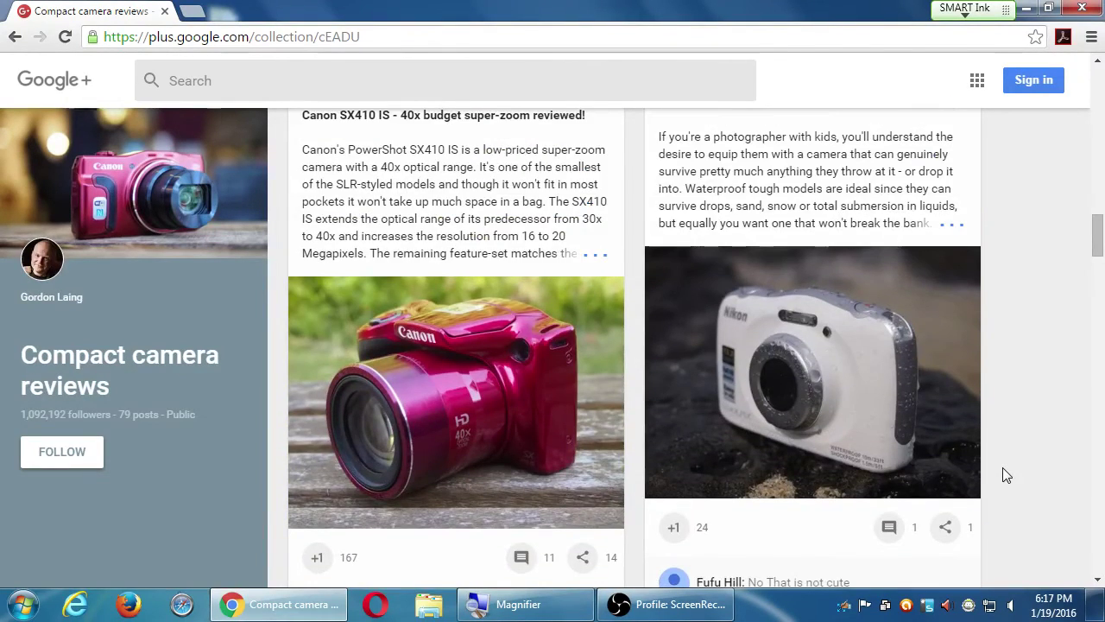
scroll(1006, 474, "down", 5)
scroll(1002, 467, "down", 3)
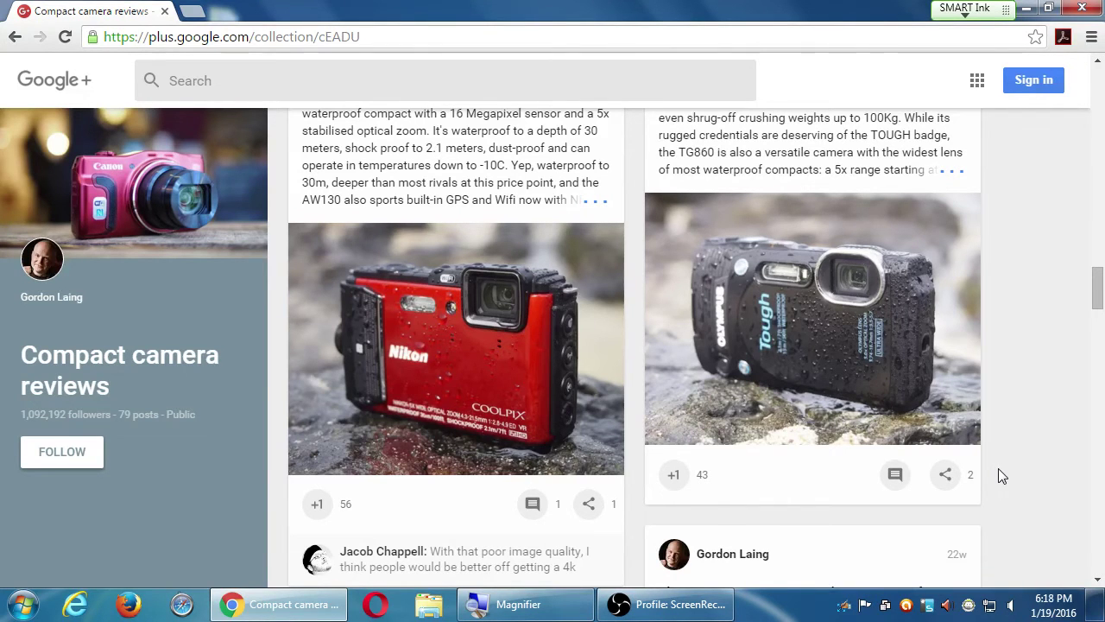
scroll(729, 136, "down", 4)
scroll(729, 136, "down", 6)
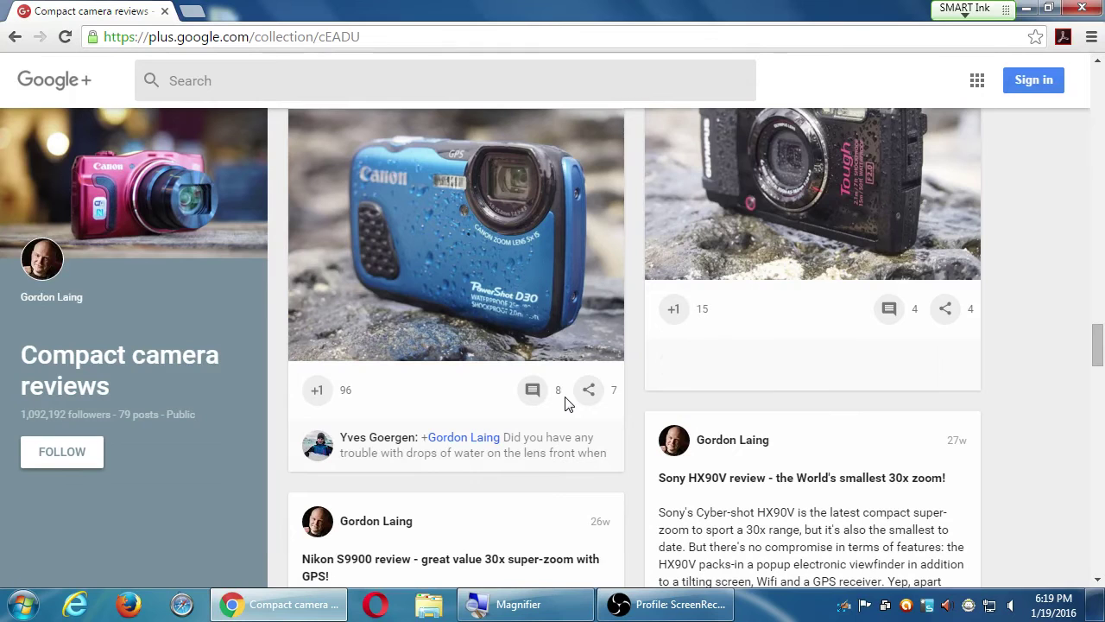
scroll(566, 396, "down", 5)
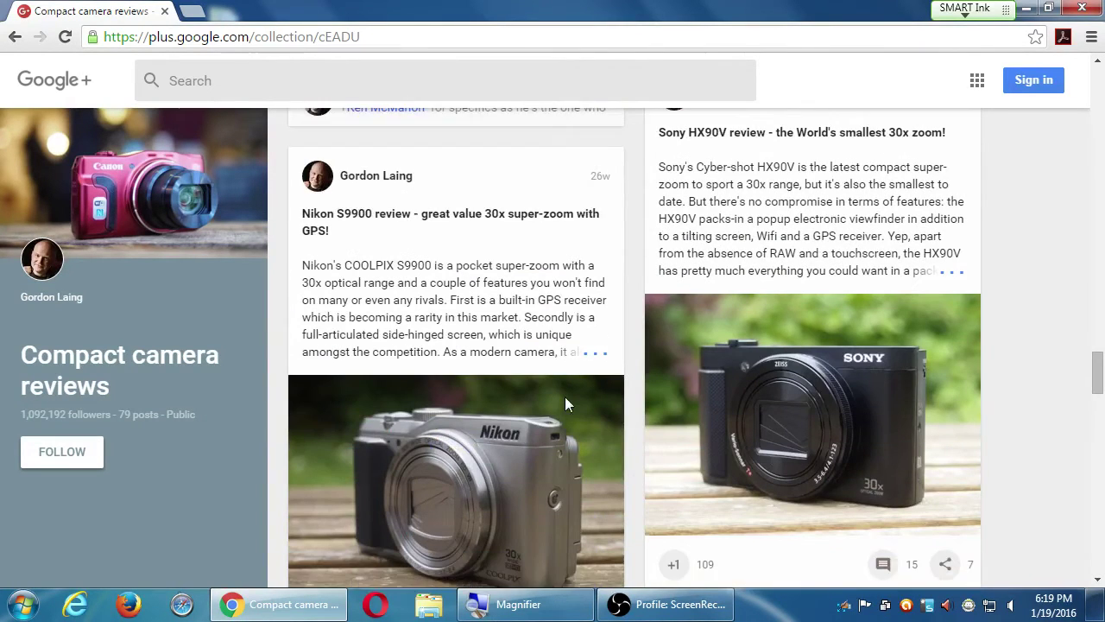
scroll(565, 403, "down", 3)
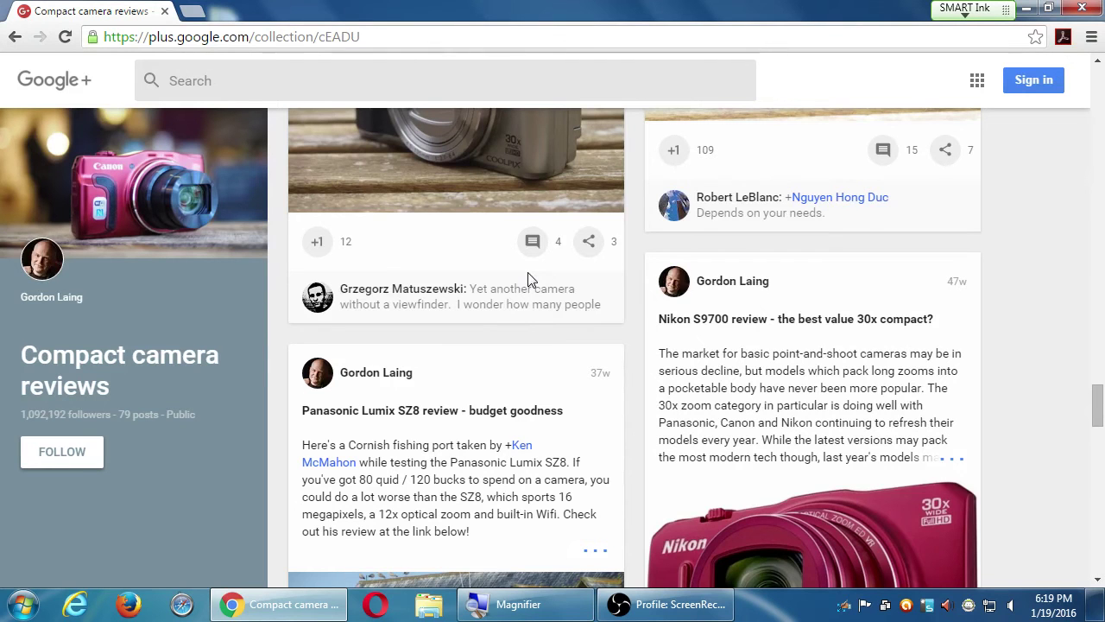
Scroll through the Compact camera reviews posts, then return to the featured Collections page
scroll(528, 272, "down", 5)
scroll(527, 272, "down", 5)
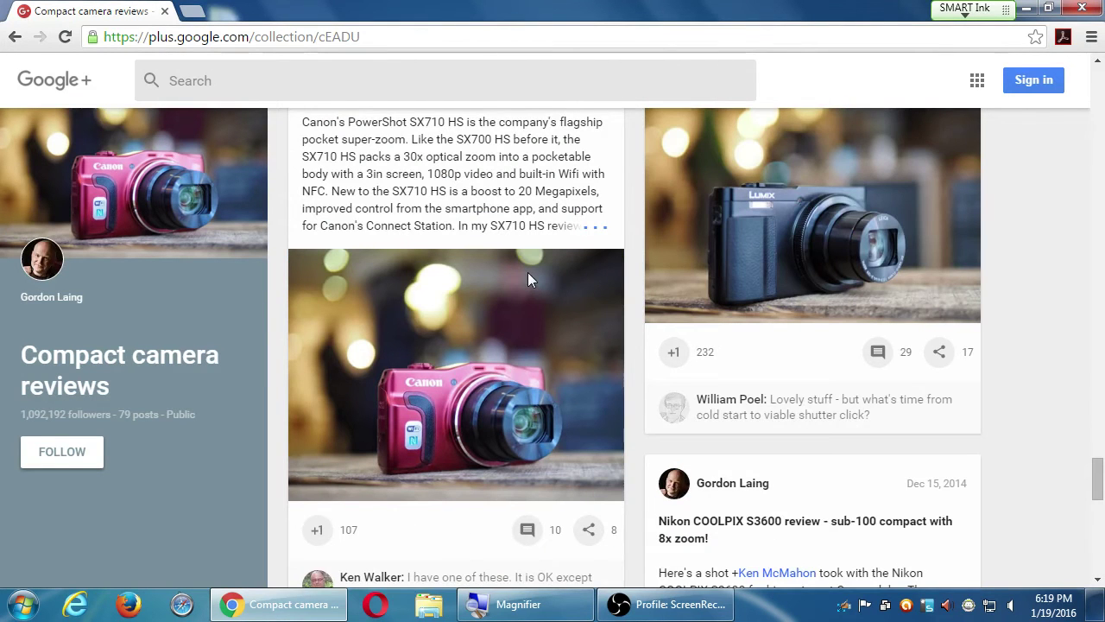
scroll(529, 278, "down", 4)
scroll(530, 278, "down", 4)
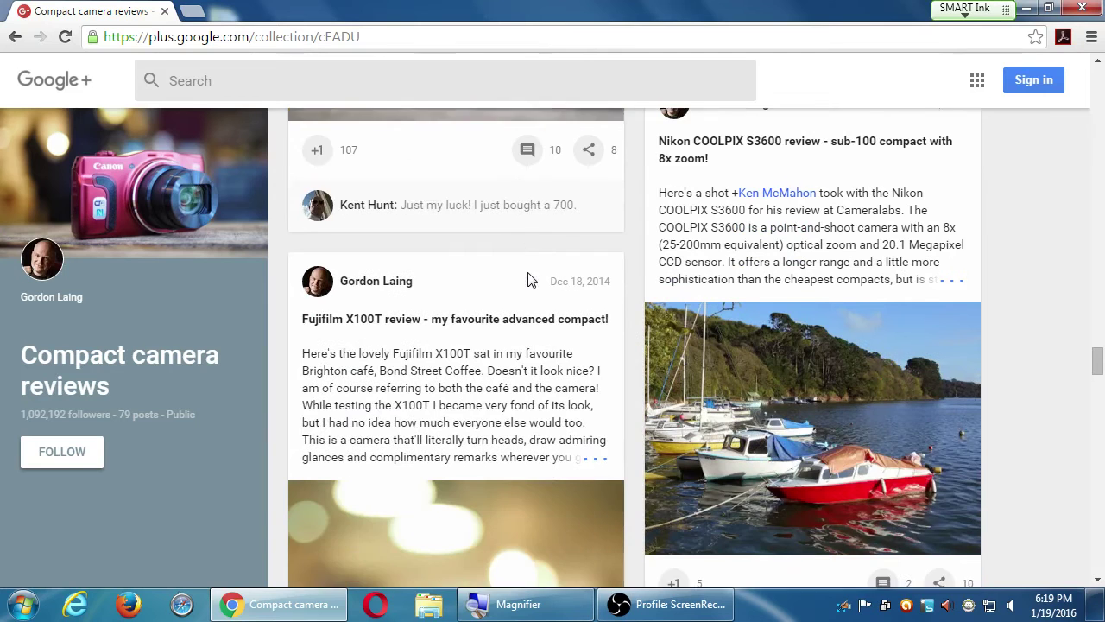
scroll(529, 278, "down", 4)
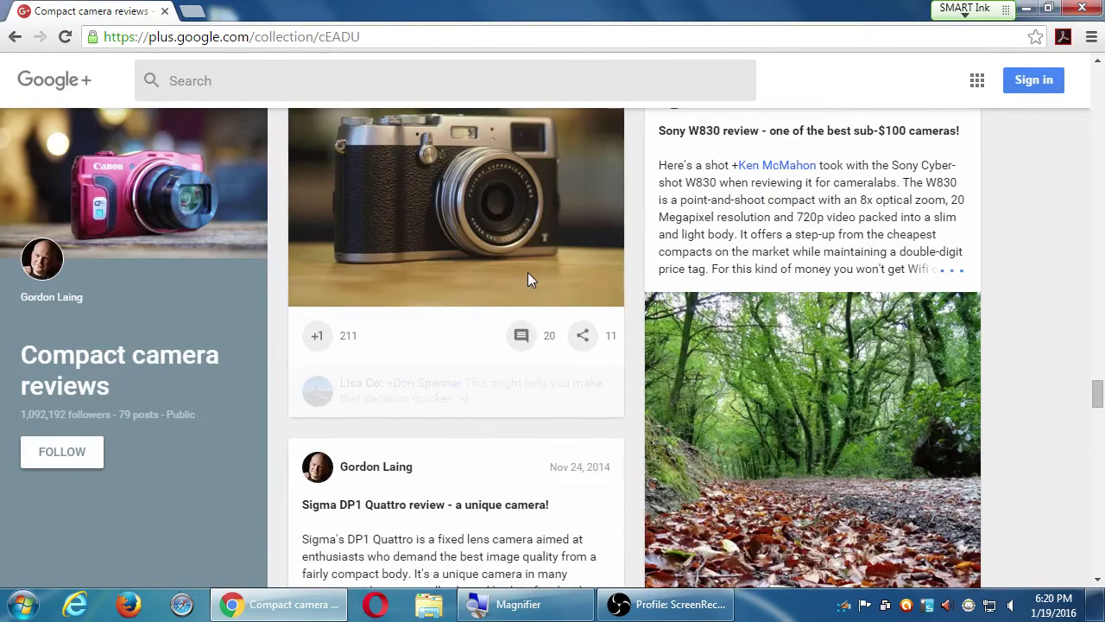
scroll(527, 272, "up", 2)
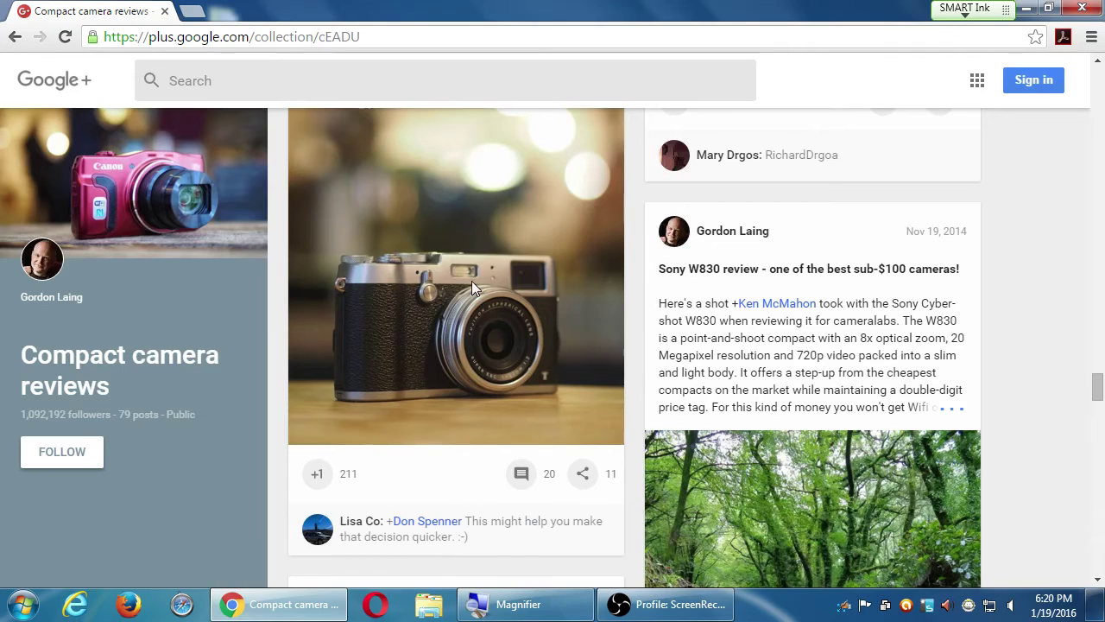
scroll(498, 186, "up", 4)
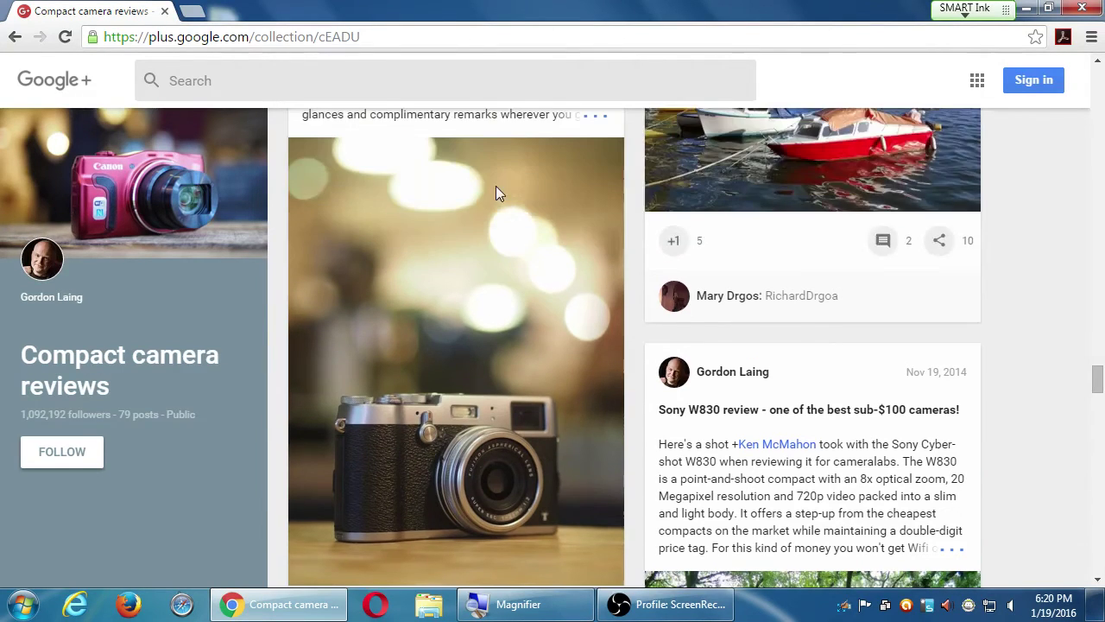
scroll(498, 186, "up", 10)
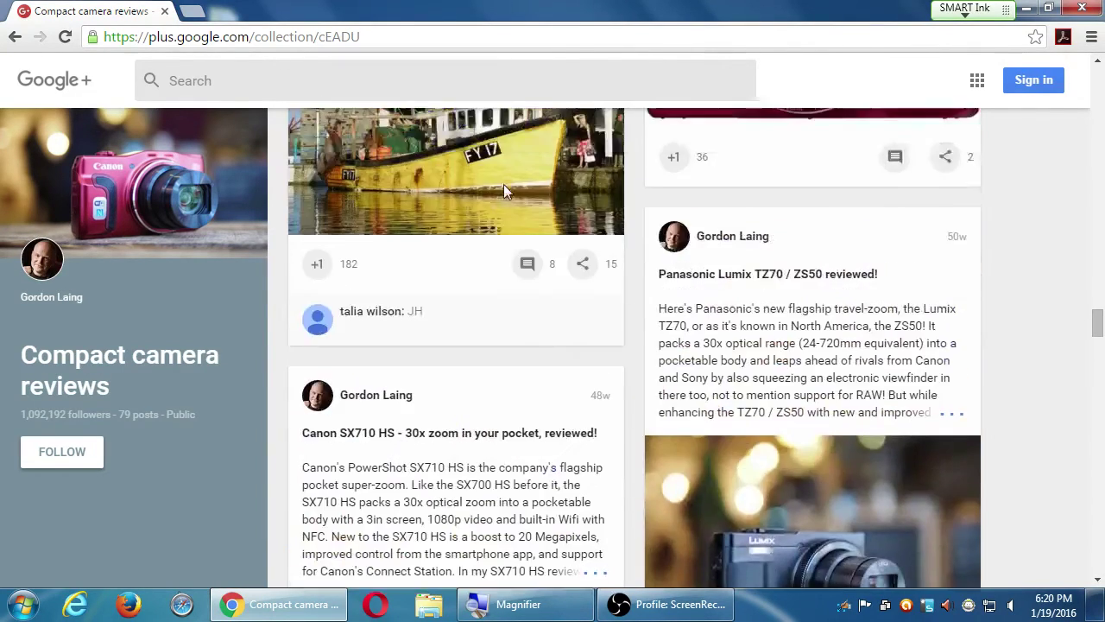
scroll(510, 186, "up", 10)
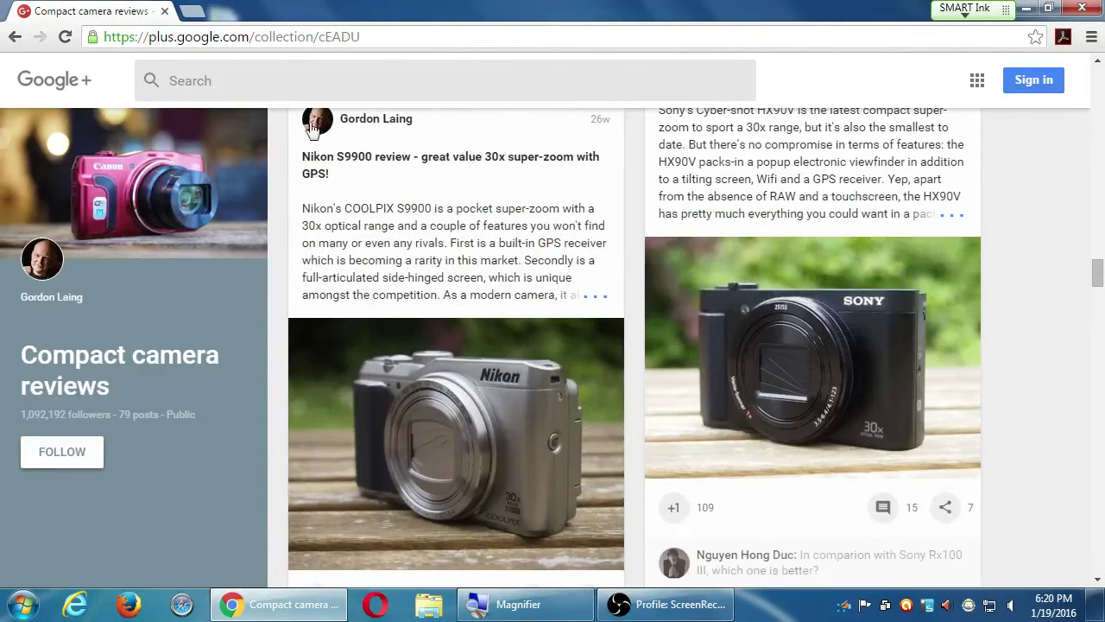
left_click(56, 82)
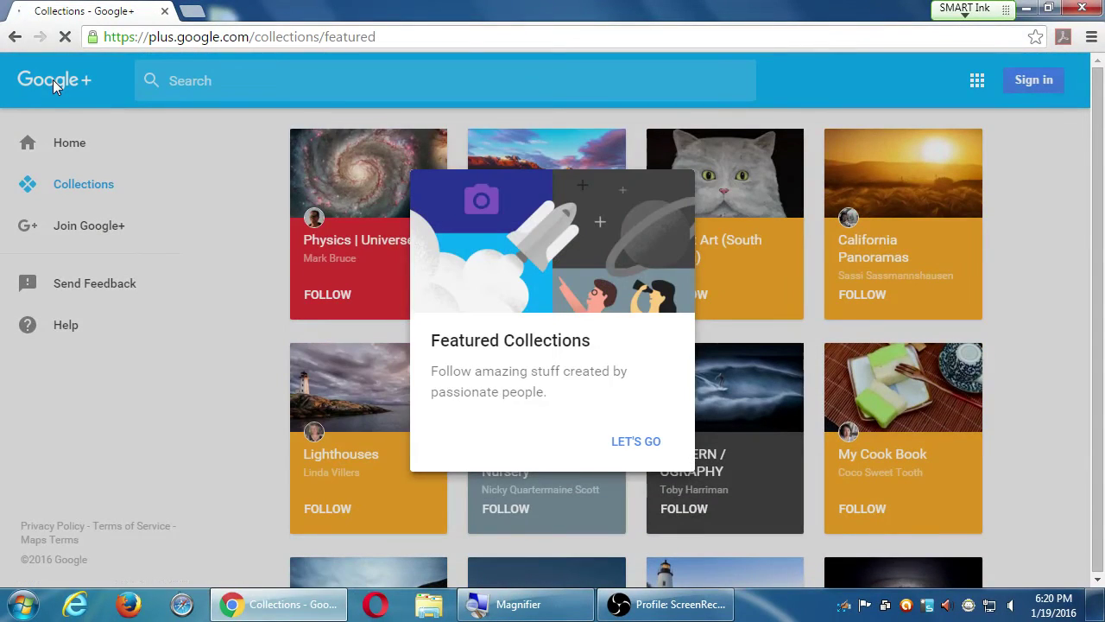
Dismiss the Featured Collections intro and start joining Google+ to reach the sign-in page
left_click(636, 444)
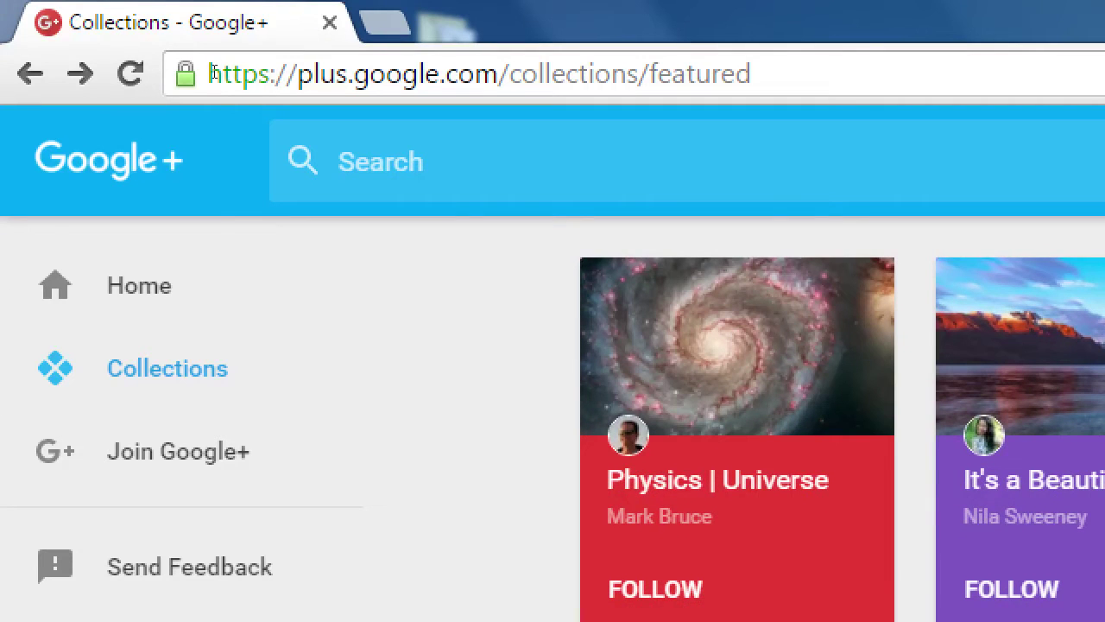
left_click(172, 45)
left_click(134, 237)
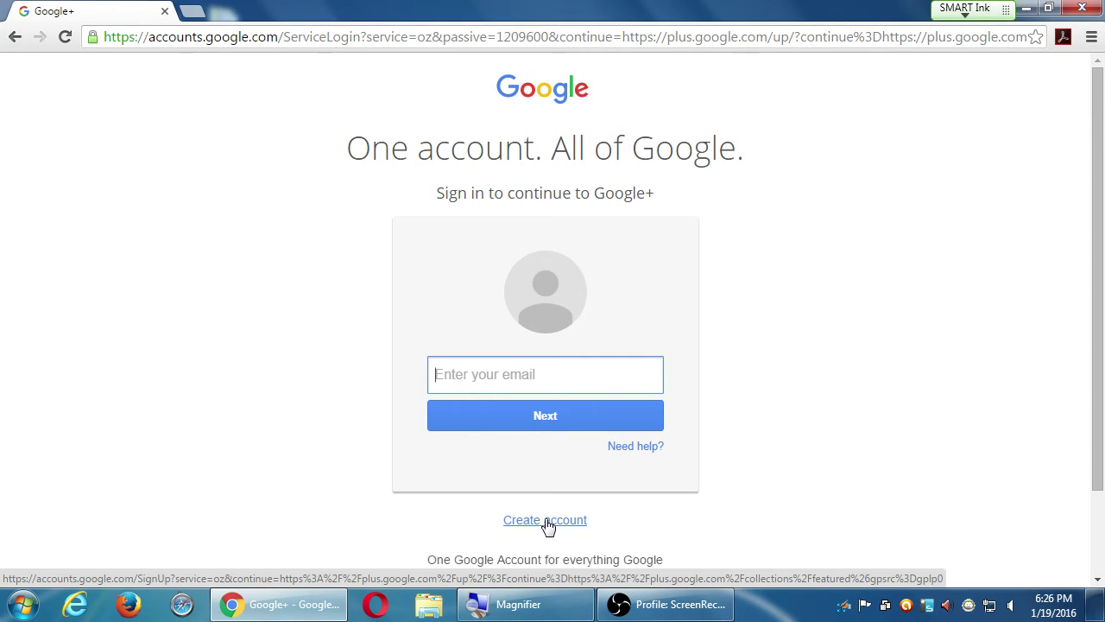
Snap Chrome to half the screen, fit OBS to the right half, and pause recording
key("super+Down")
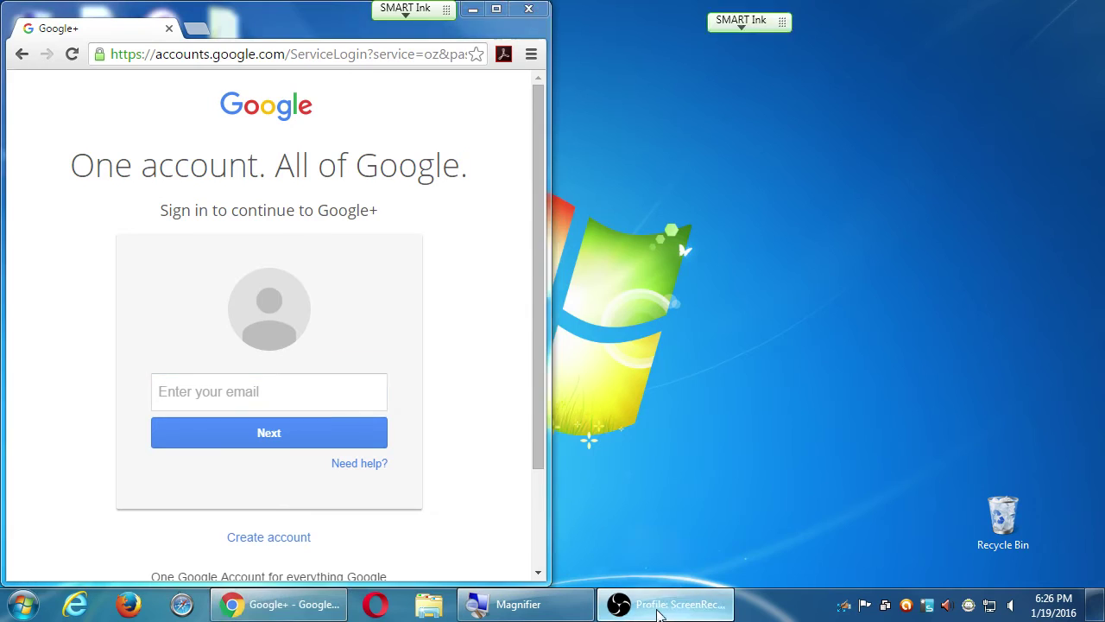
left_click(660, 607)
key("super+Right")
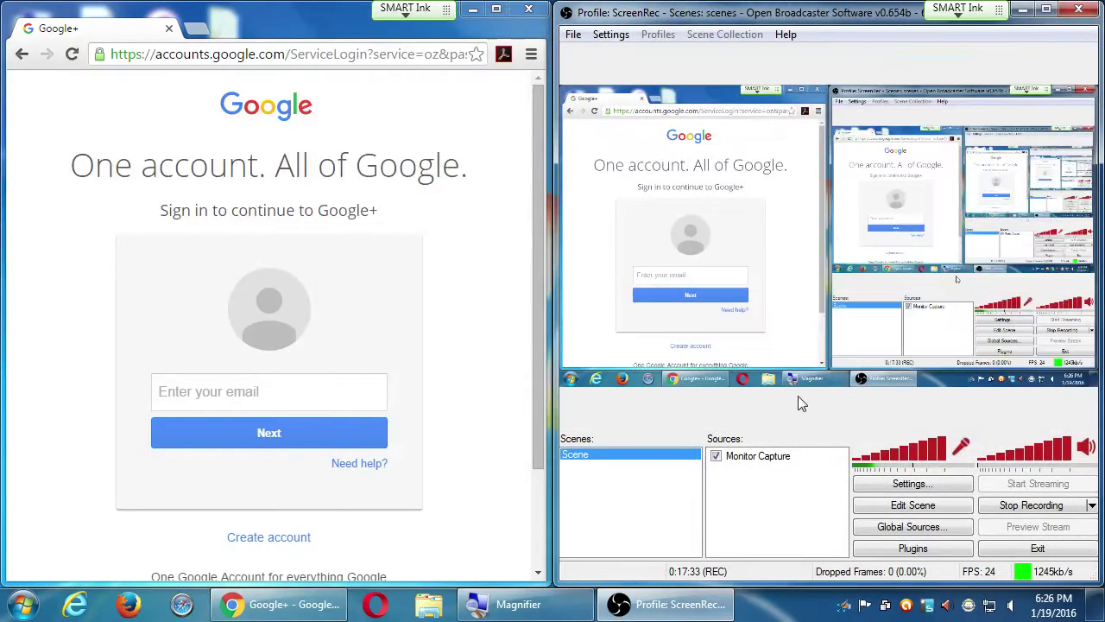
left_click(717, 455)
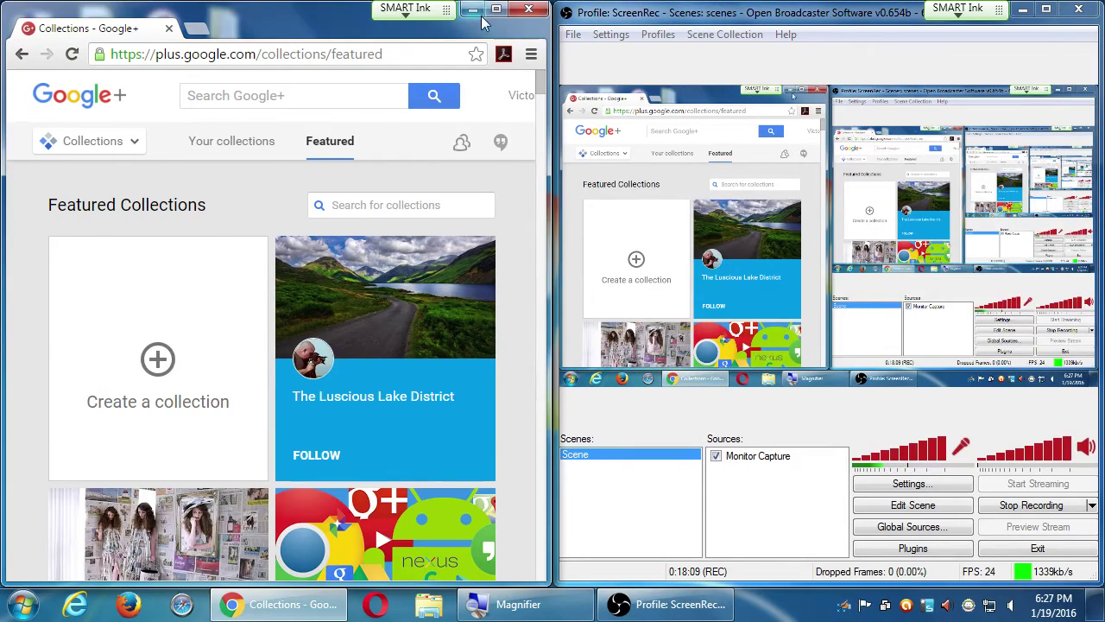
Maximize Chrome so the signed-in Featured Collections page fills the screen
left_click(497, 8)
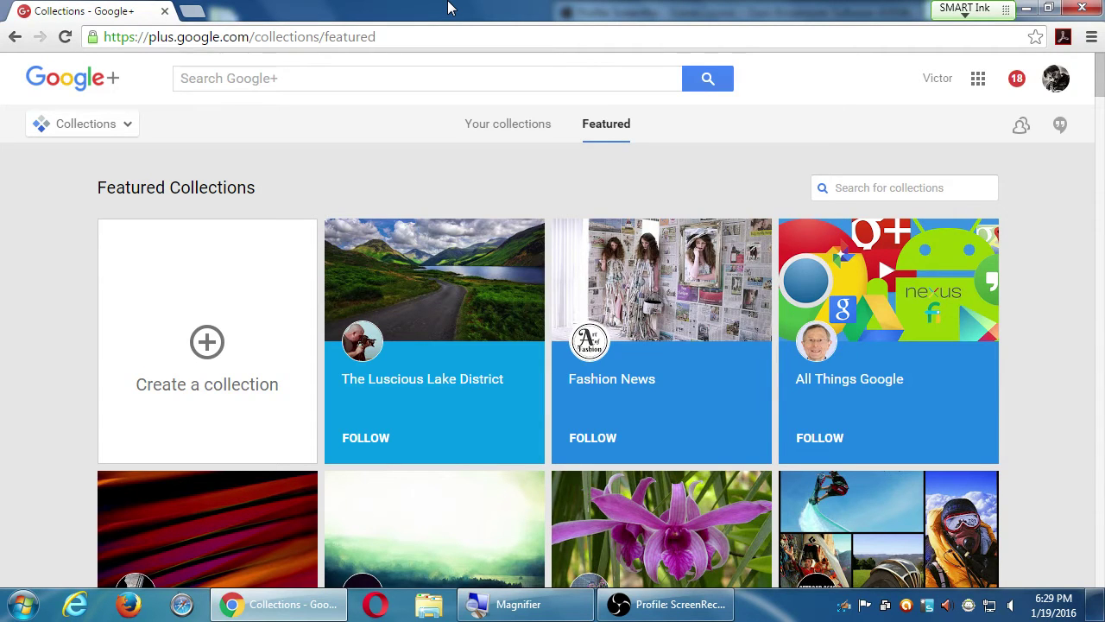
Search Google for 'taco shops near me' in a new tab
key("ctrl+t")
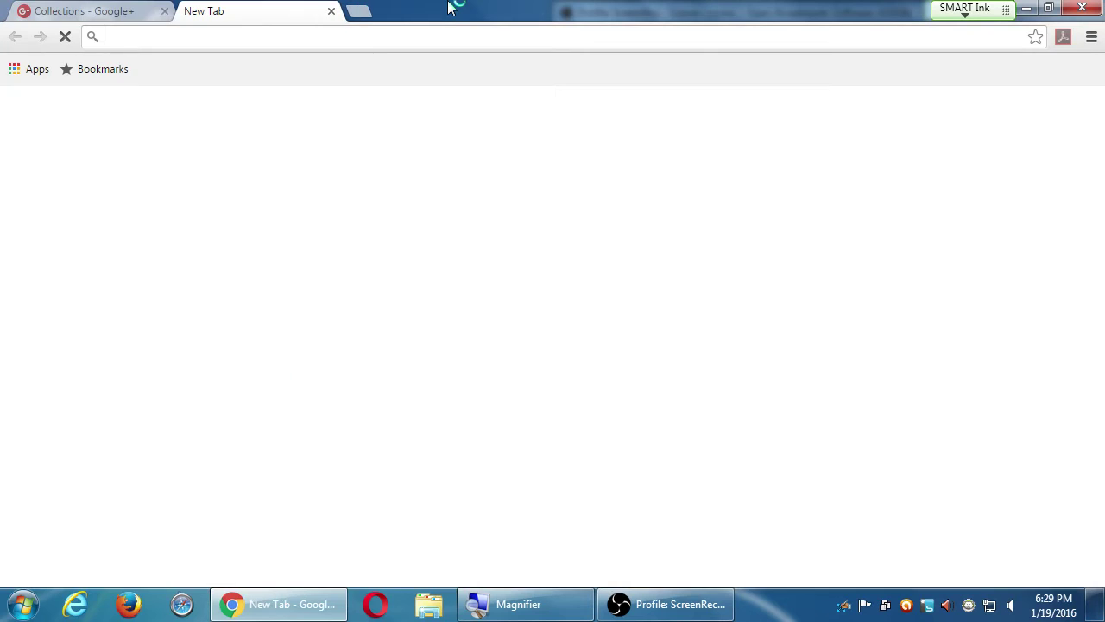
type("taco shops")
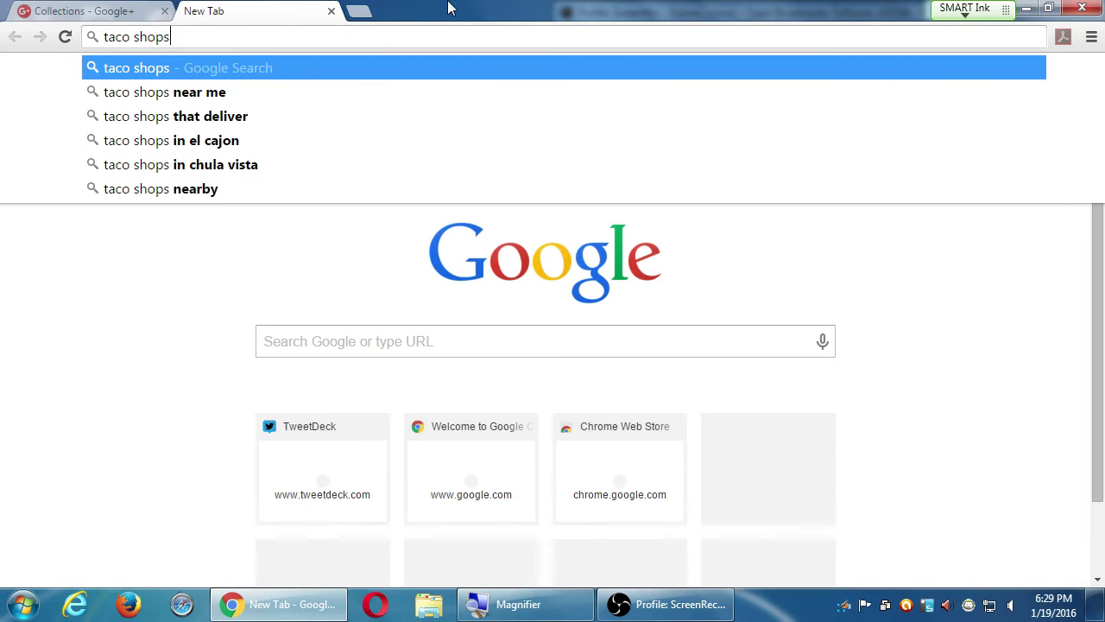
key("Down")
key("Return")
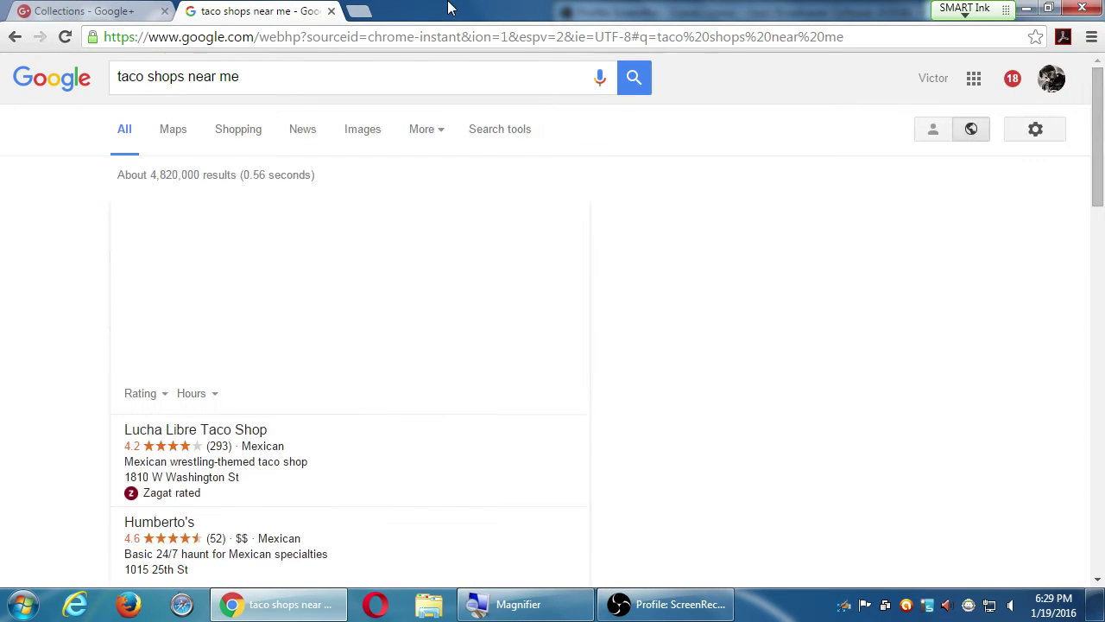
Scroll through the local results for Lucha Libre Taco Shop, Humberto's and Lucys Taco Shop
scroll(777, 357, "down", 2)
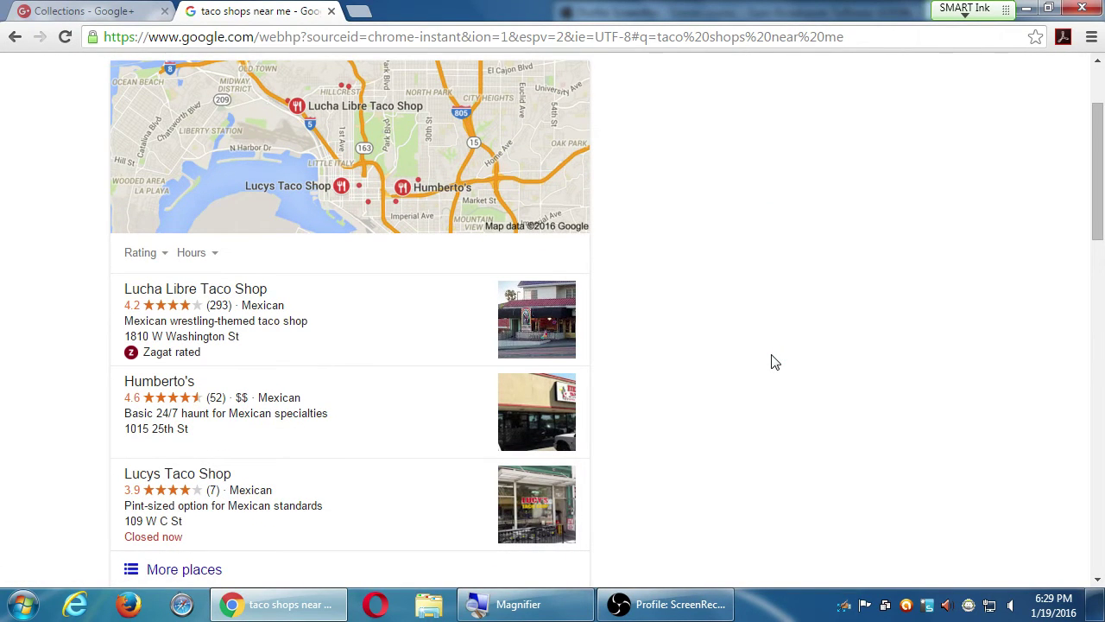
scroll(547, 469, "down", 10)
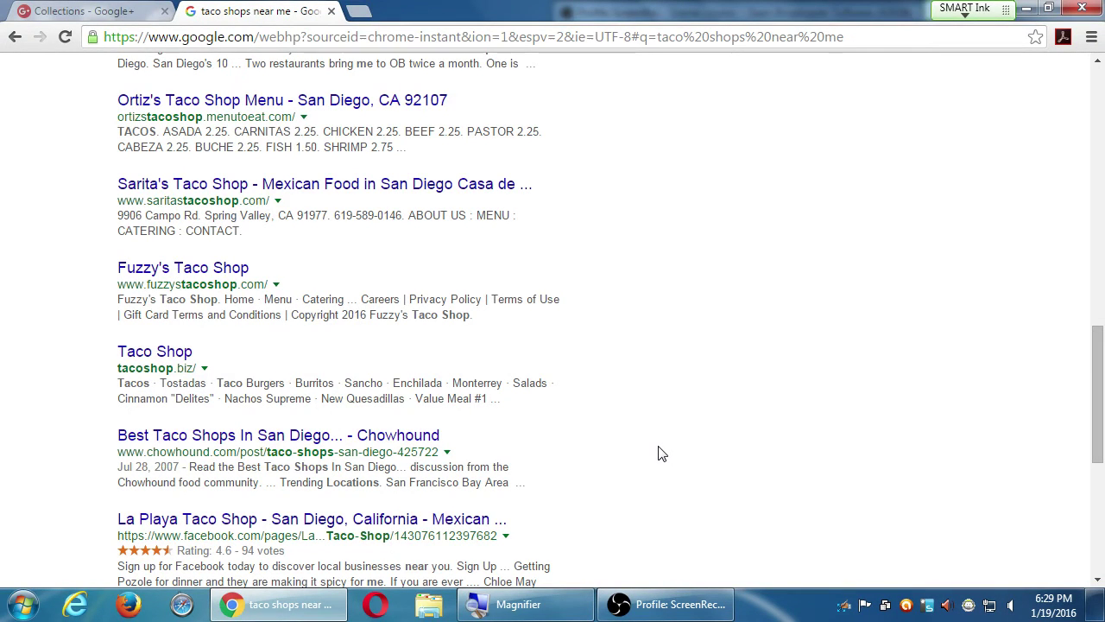
scroll(658, 453, "down", 2)
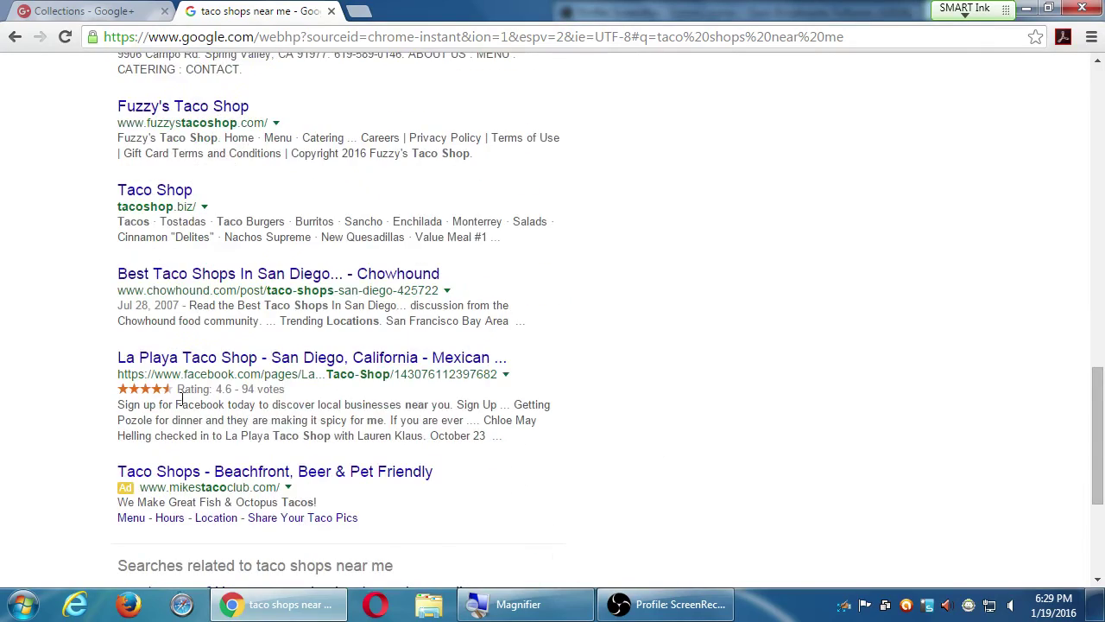
scroll(493, 456, "up", 12)
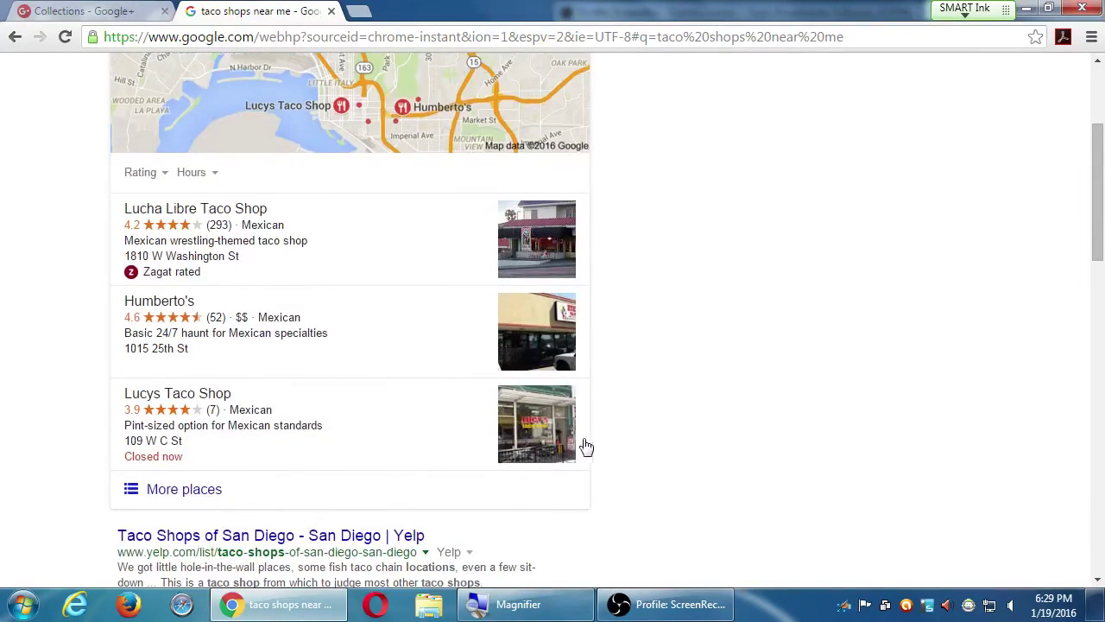
scroll(666, 436, "up", 1)
scroll(668, 436, "down", 1)
scroll(670, 436, "up", 1)
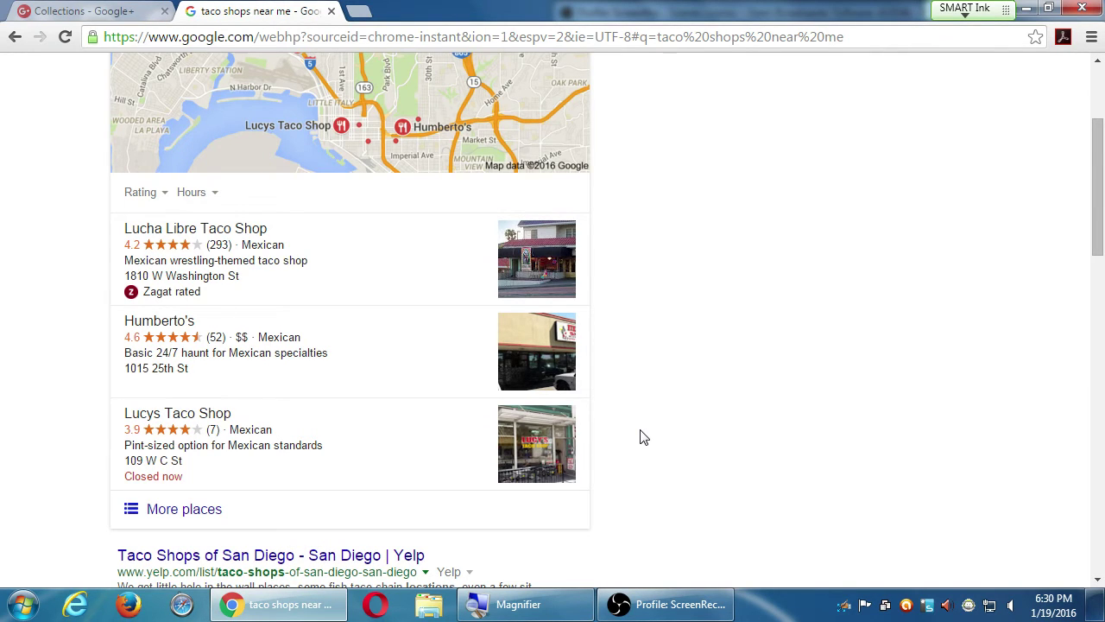
scroll(673, 431, "up", 3)
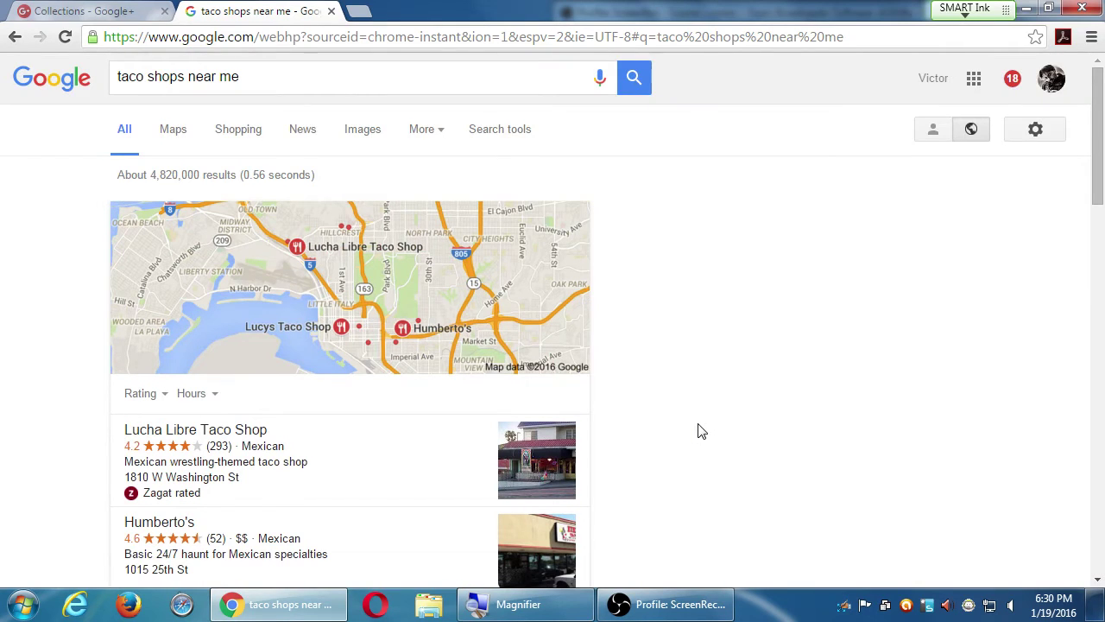
scroll(700, 431, "down", 1)
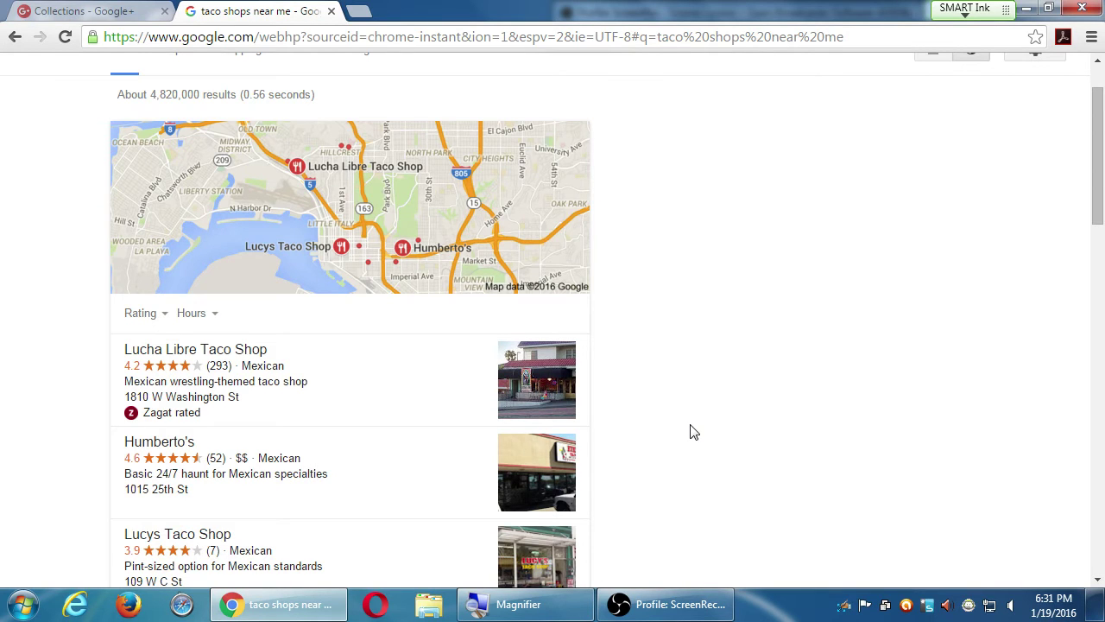
scroll(682, 343, "down", 1)
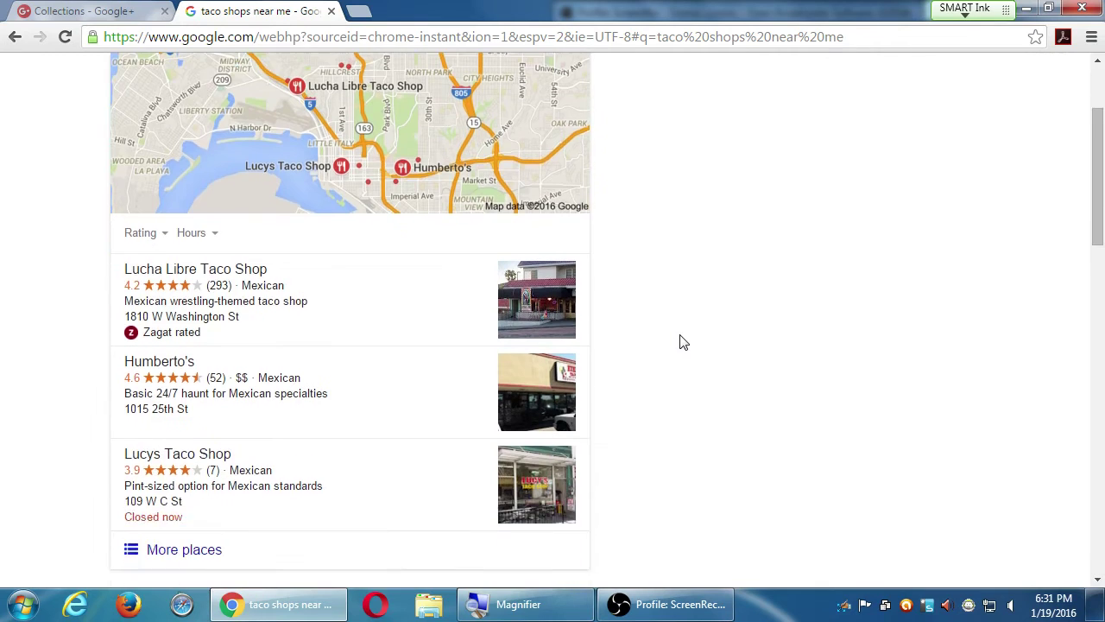
scroll(682, 343, "down", 1)
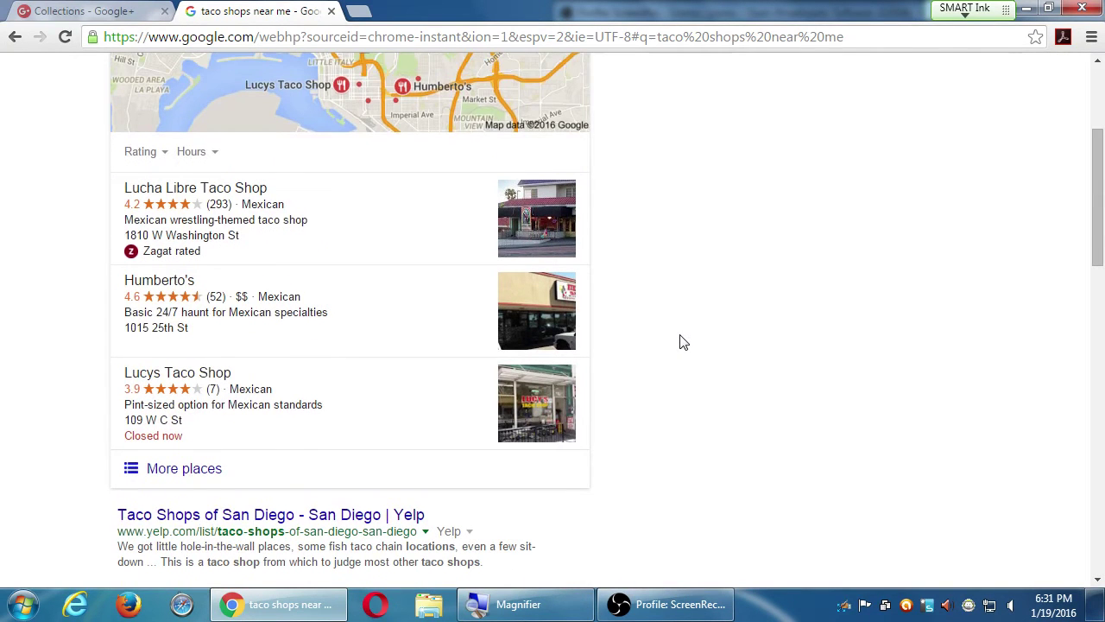
scroll(682, 343, "up", 1)
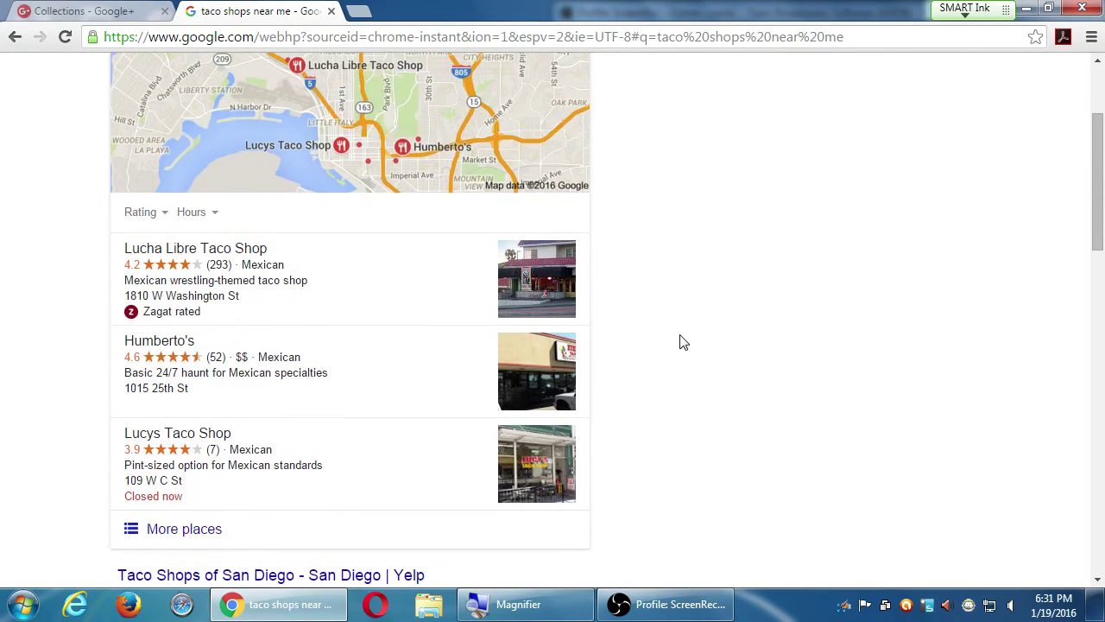
scroll(680, 346, "up", 2)
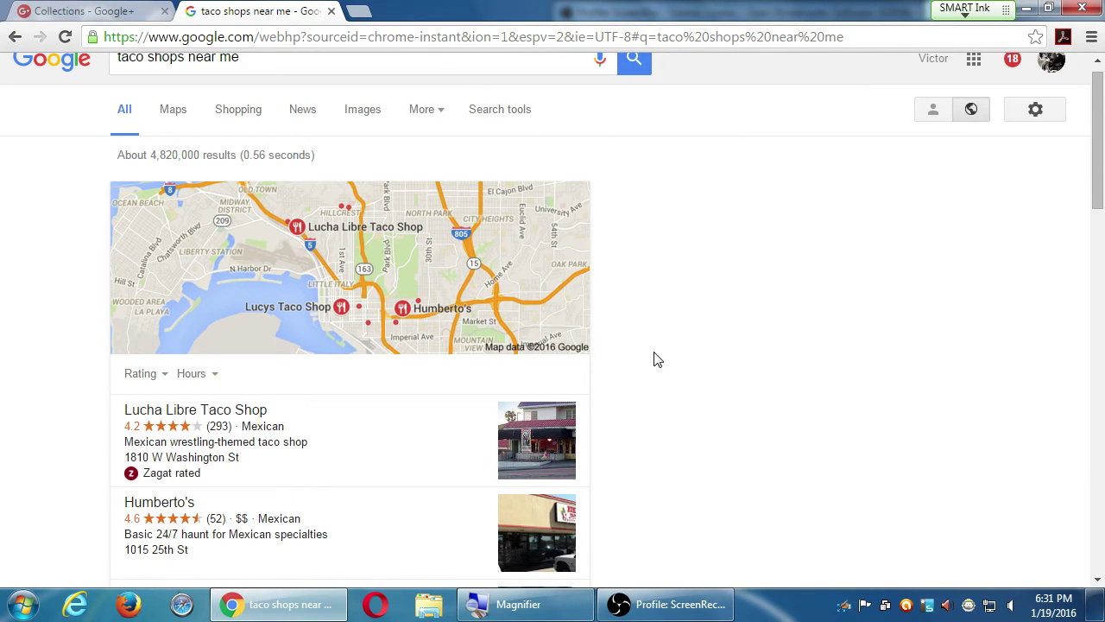
Return to Featured Collections and show the account menu's managed pages, like Aqui Es Texcoco
left_click(22, 10)
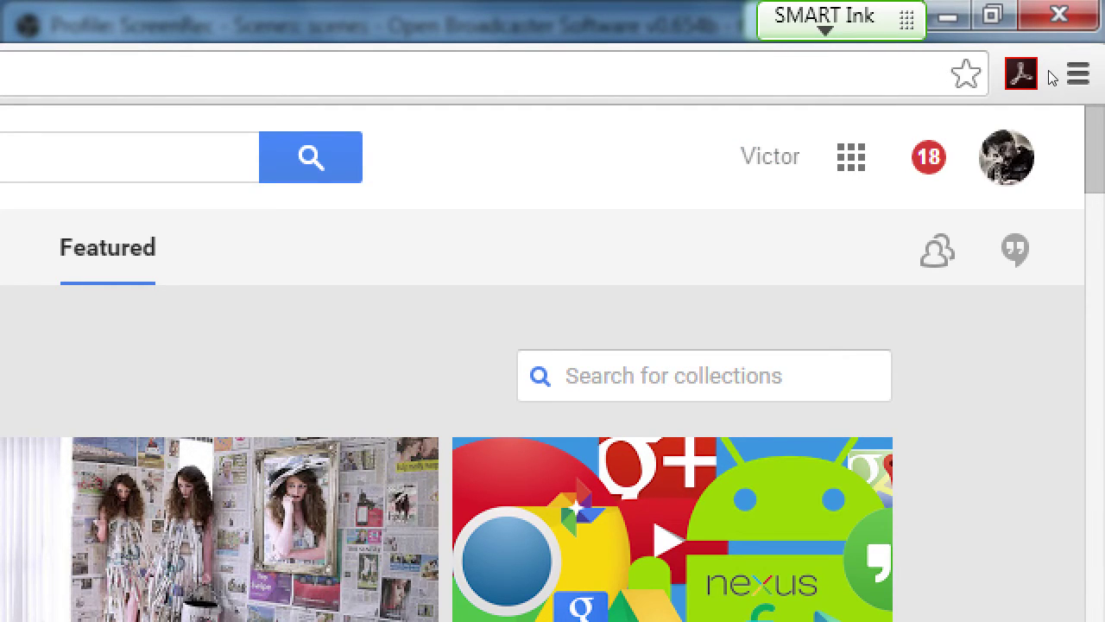
left_click(1007, 157)
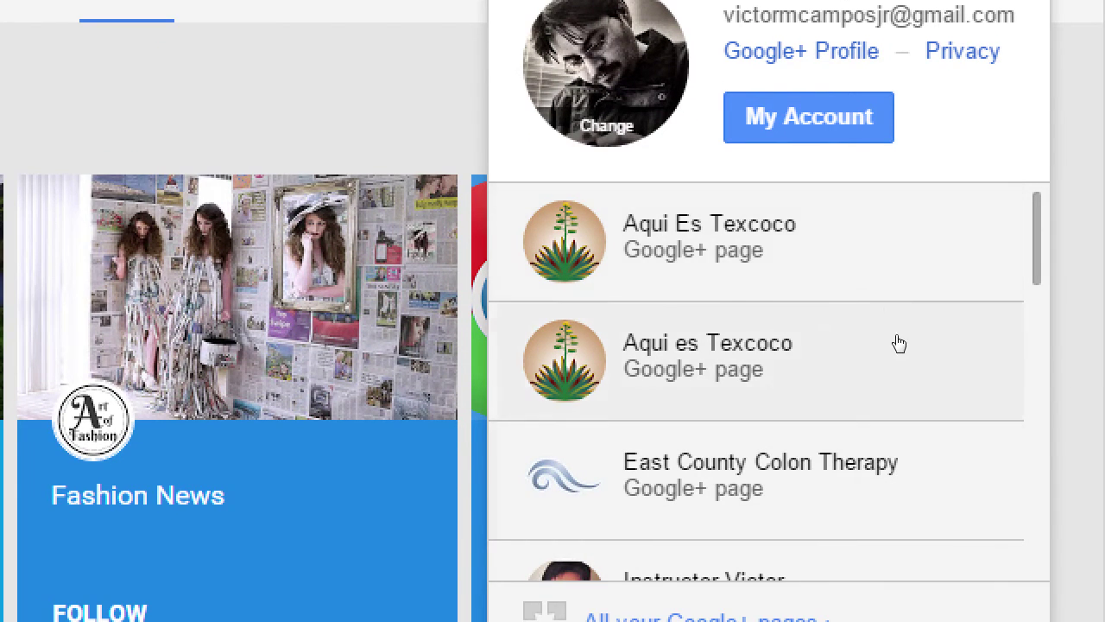
scroll(1061, 255, "down", 6)
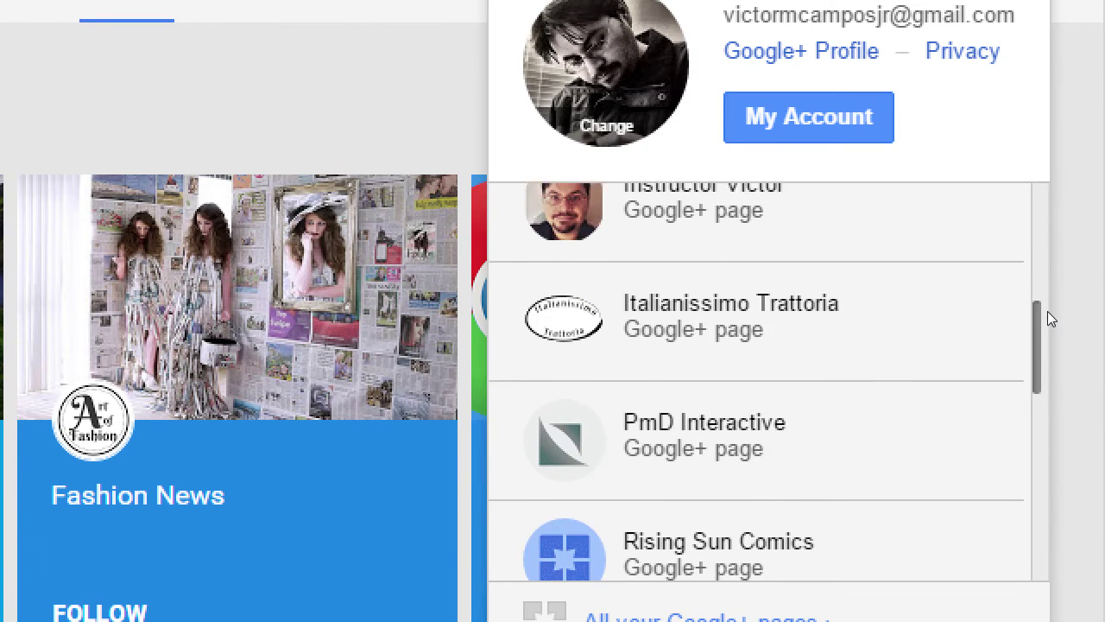
scroll(1044, 348, "down", 4)
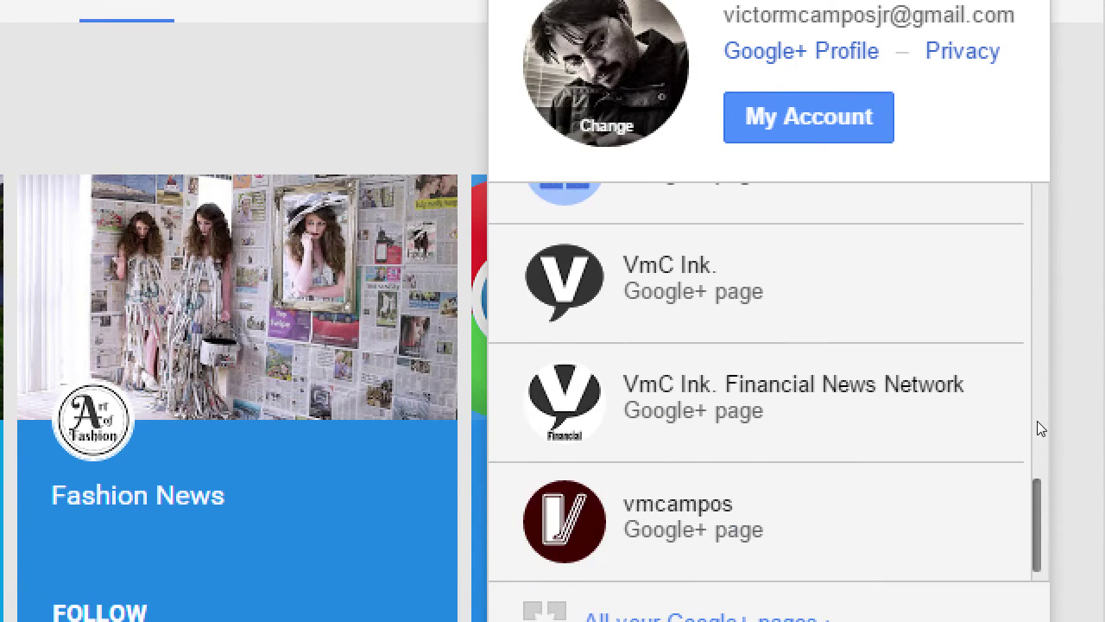
scroll(1035, 364, "up", 2)
scroll(1032, 356, "up", 8)
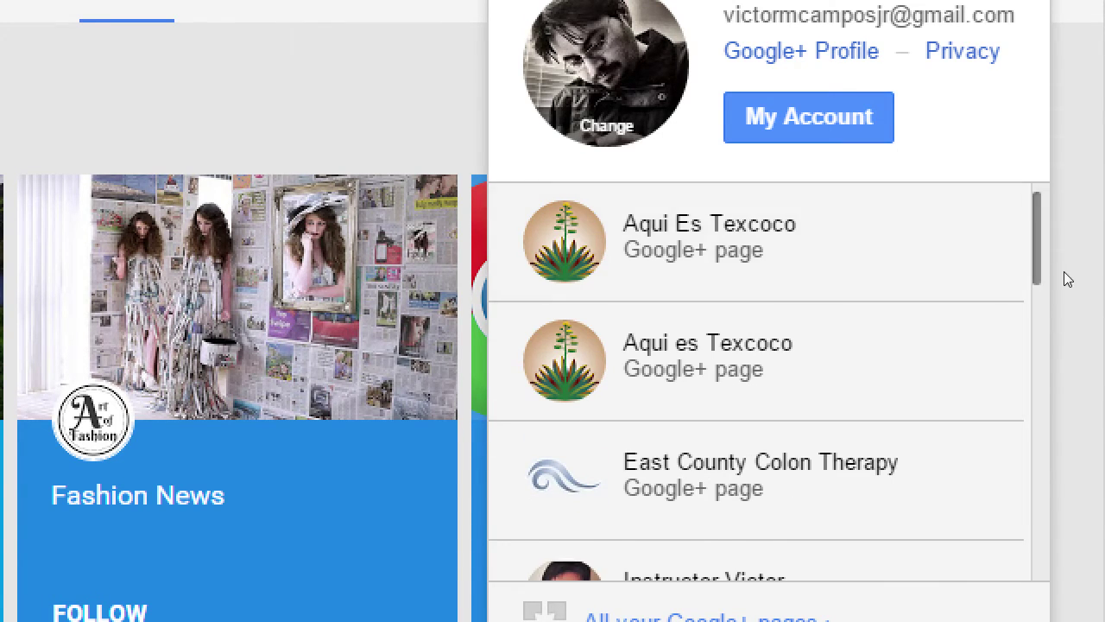
scroll(1060, 262, "down", 5)
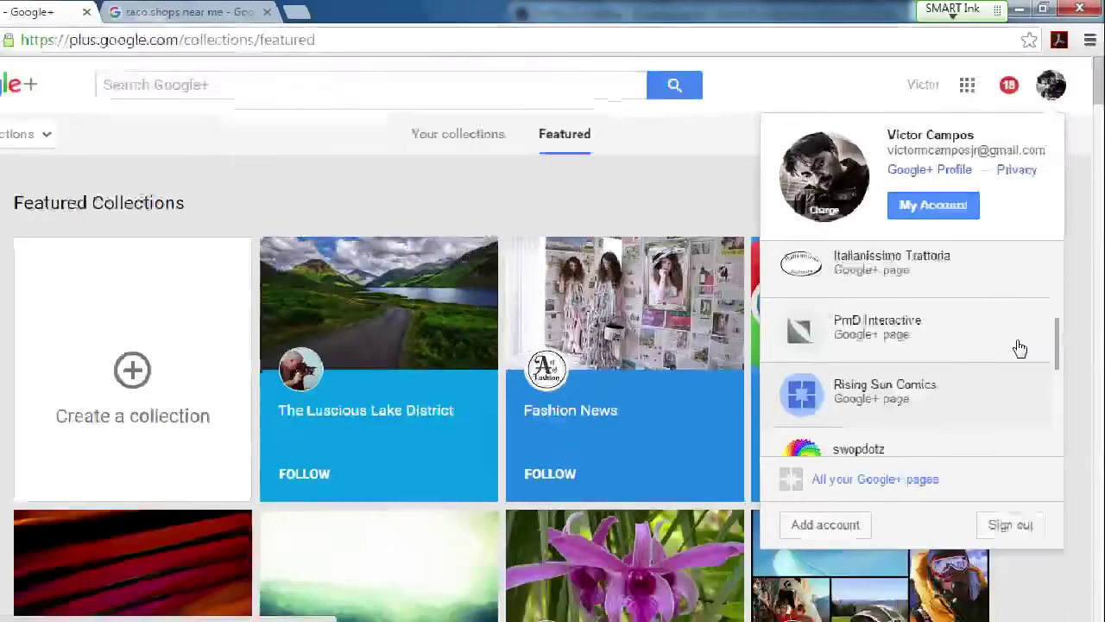
Dismiss the account dropdown to reveal Collections tiles like Fashion News and All Things Google
scroll(779, 446, "up", 3)
scroll(934, 350, "up", 2)
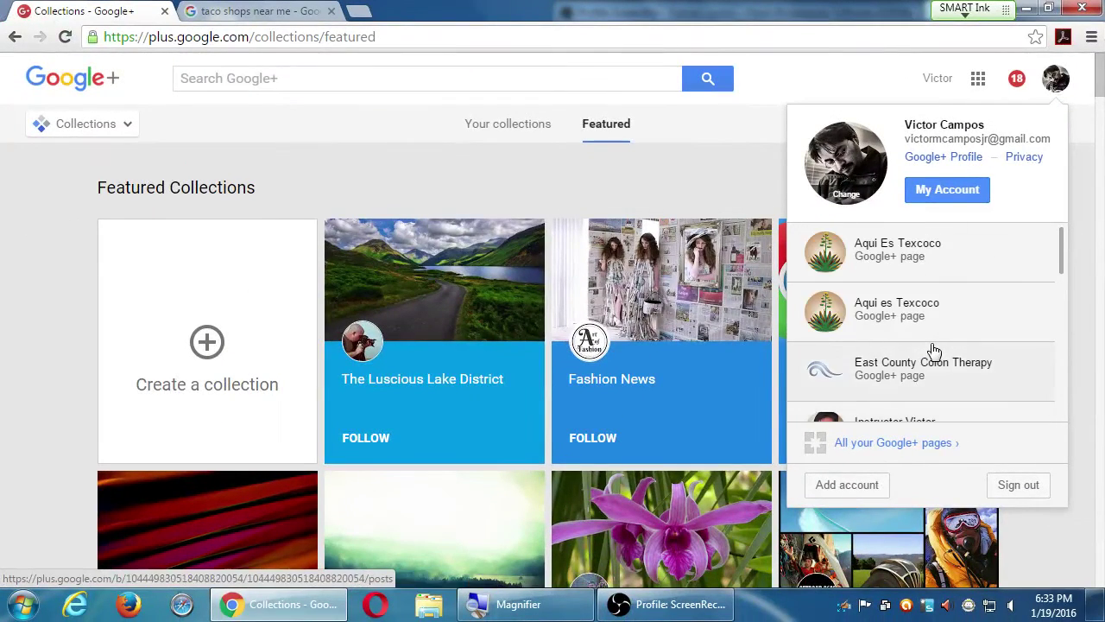
left_click_drag(922, 124, 973, 136)
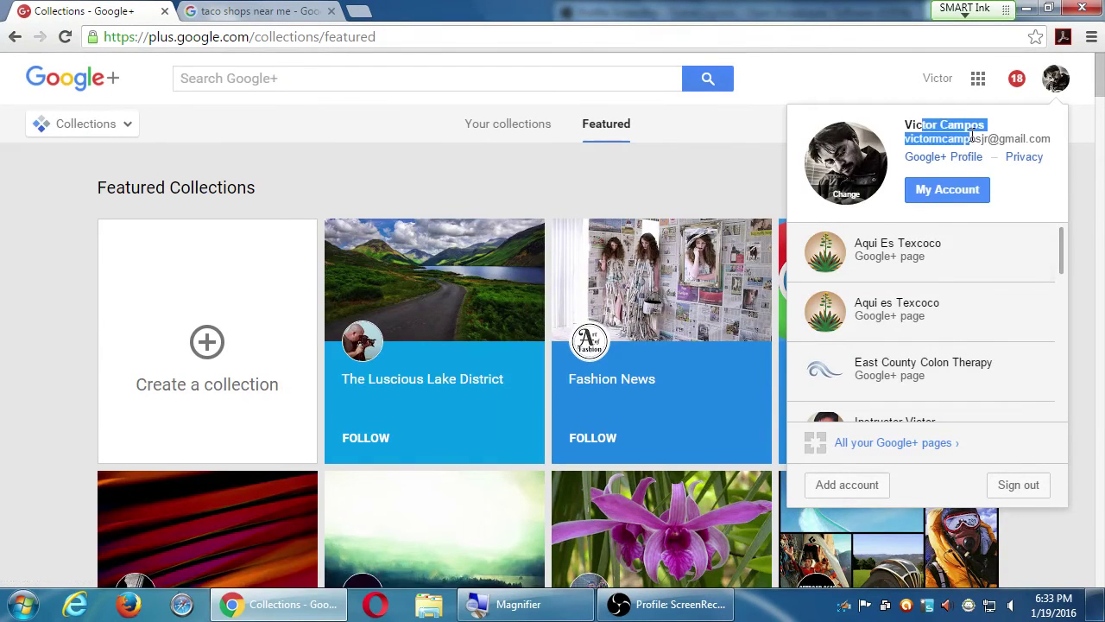
left_click(944, 173)
scroll(945, 289, "down", 10)
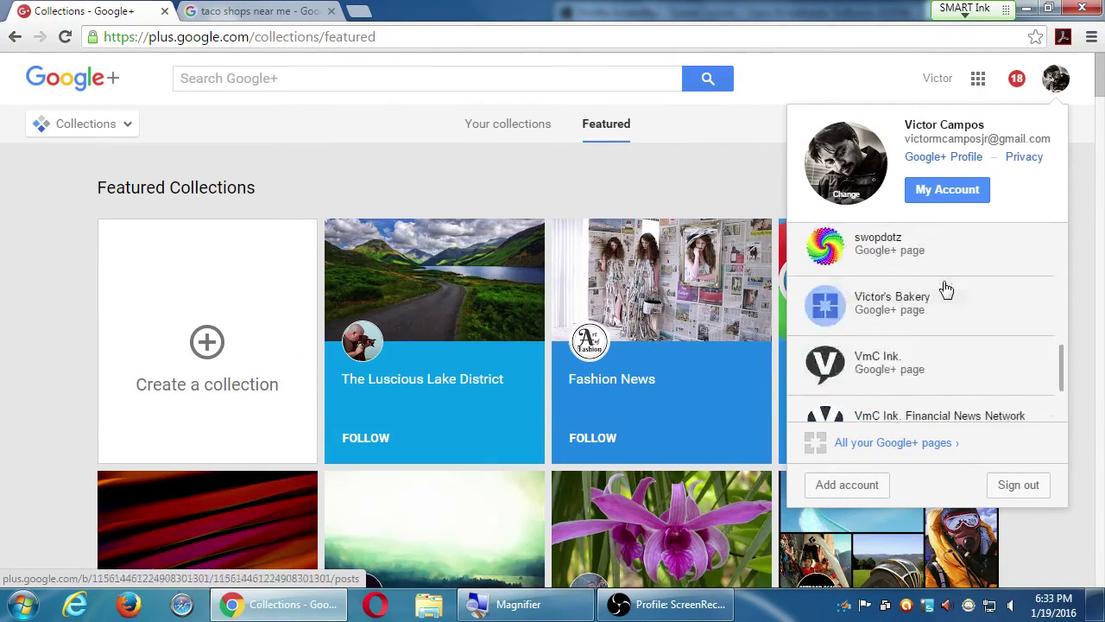
scroll(938, 293, "up", 10)
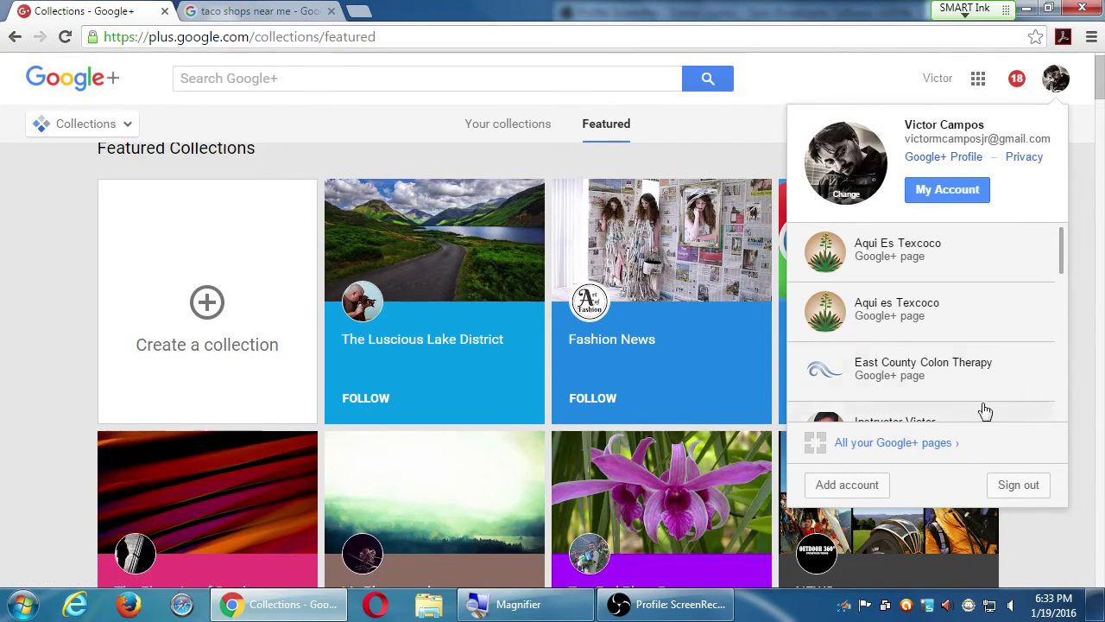
left_click(967, 485)
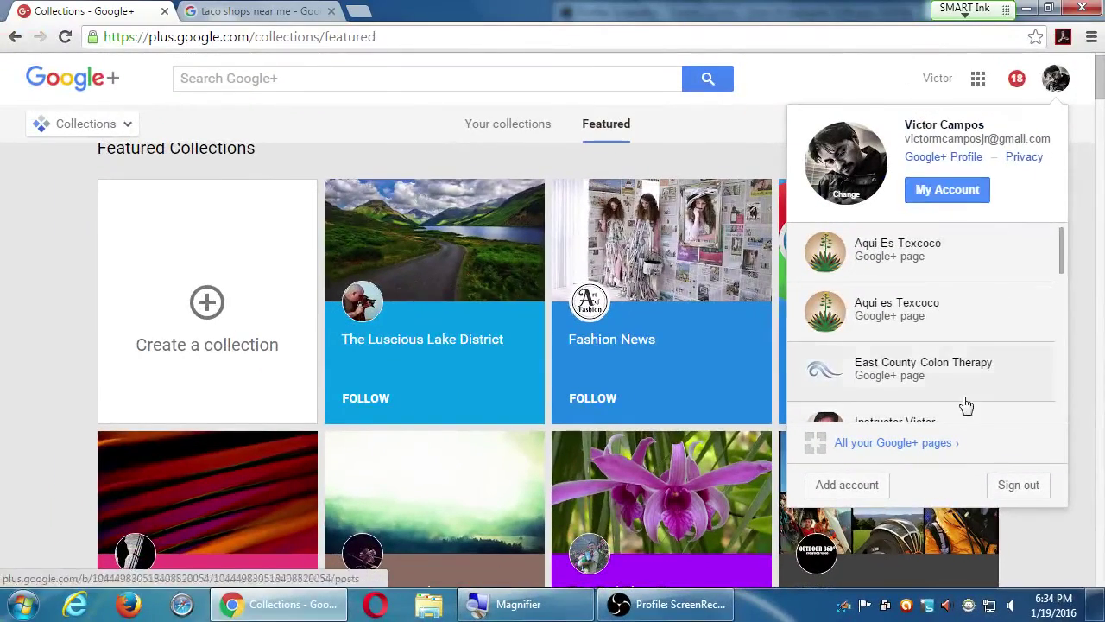
left_click(1070, 315)
Enter business.google.com as the web address, accepting the Google My Business suggestion
left_click(278, 36)
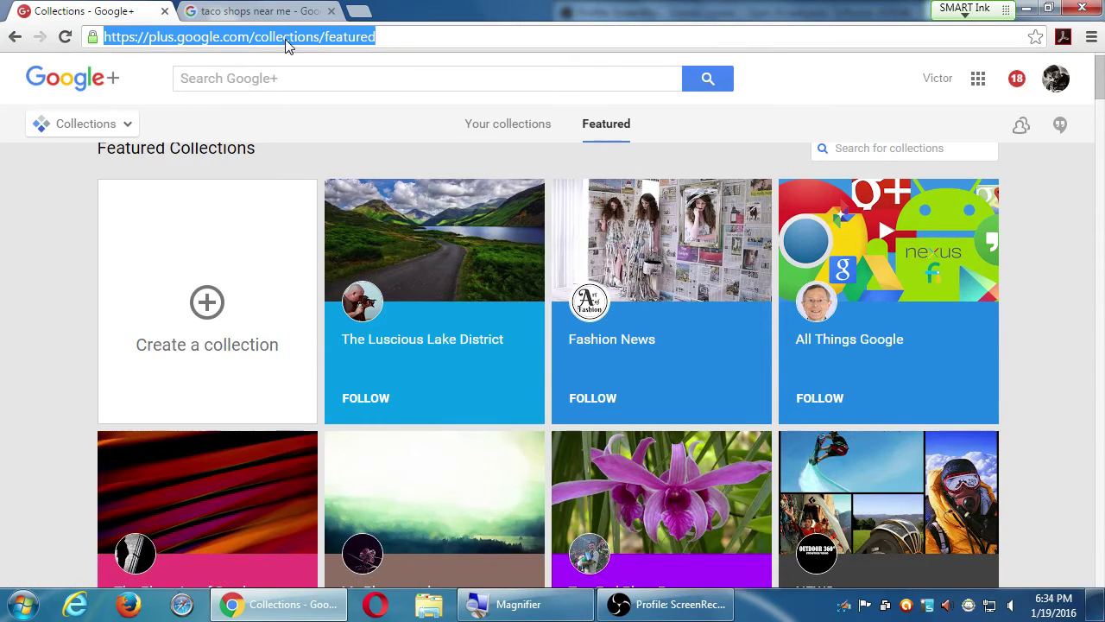
type("busines")
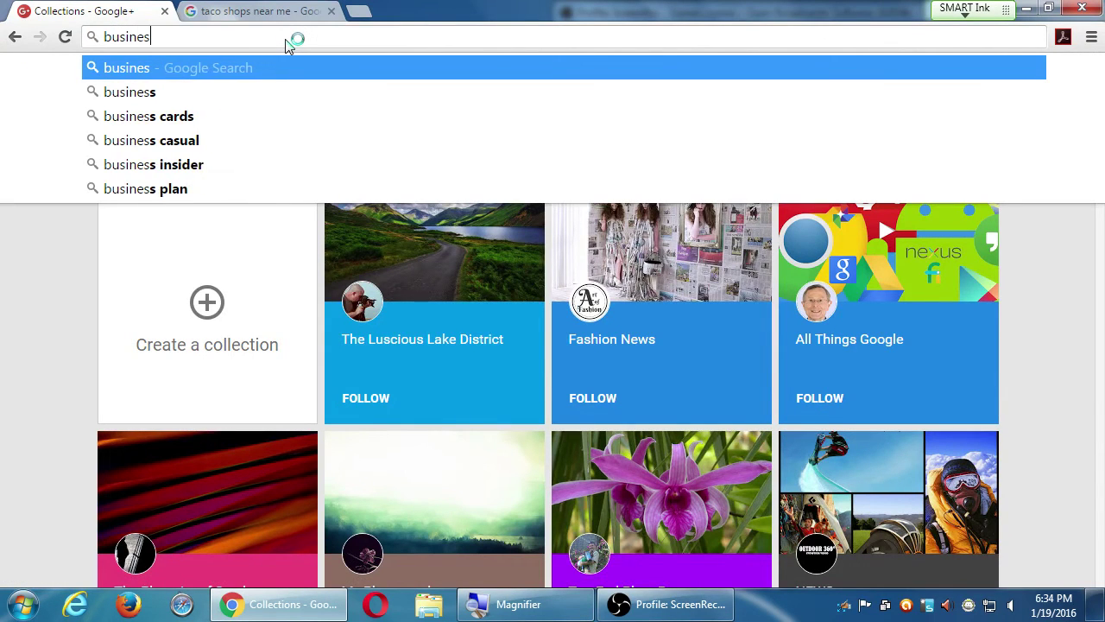
type("s.google.com")
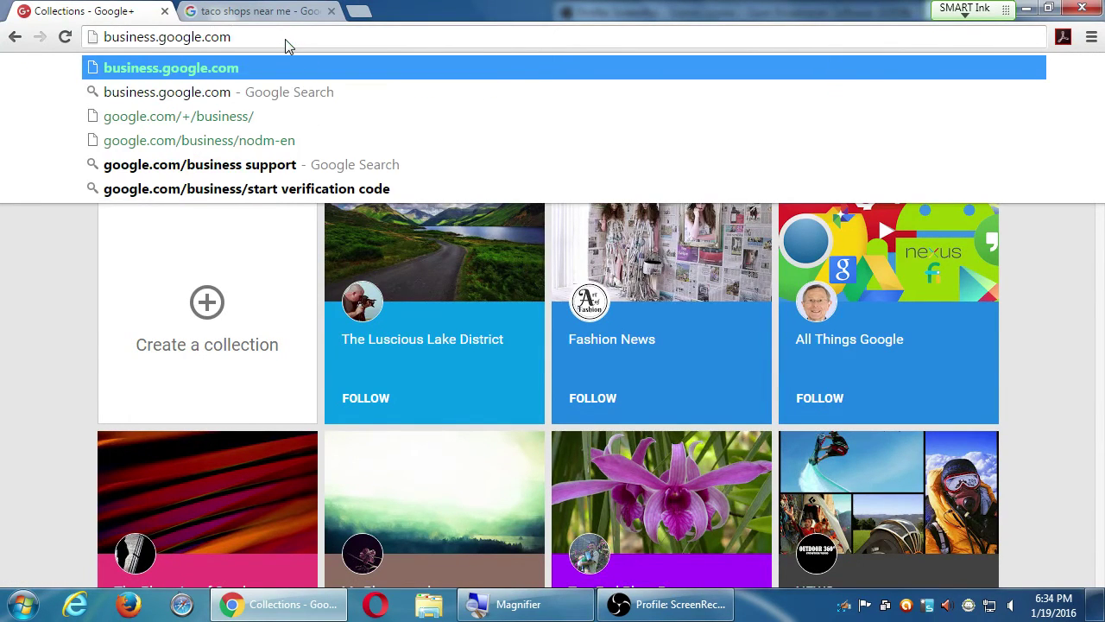
key("Return")
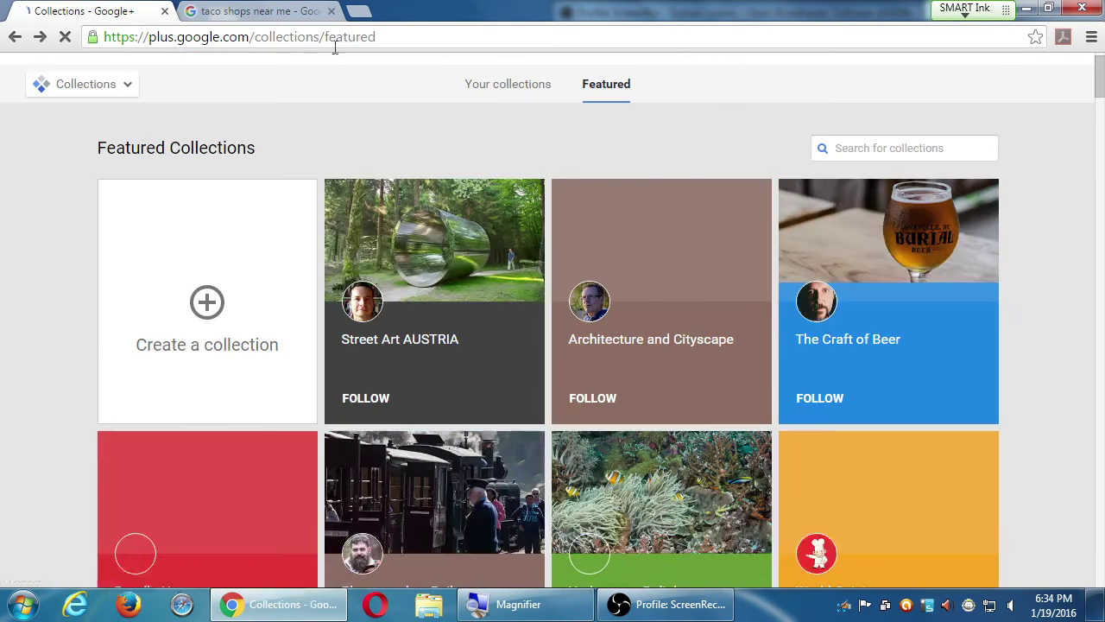
left_click(258, 37)
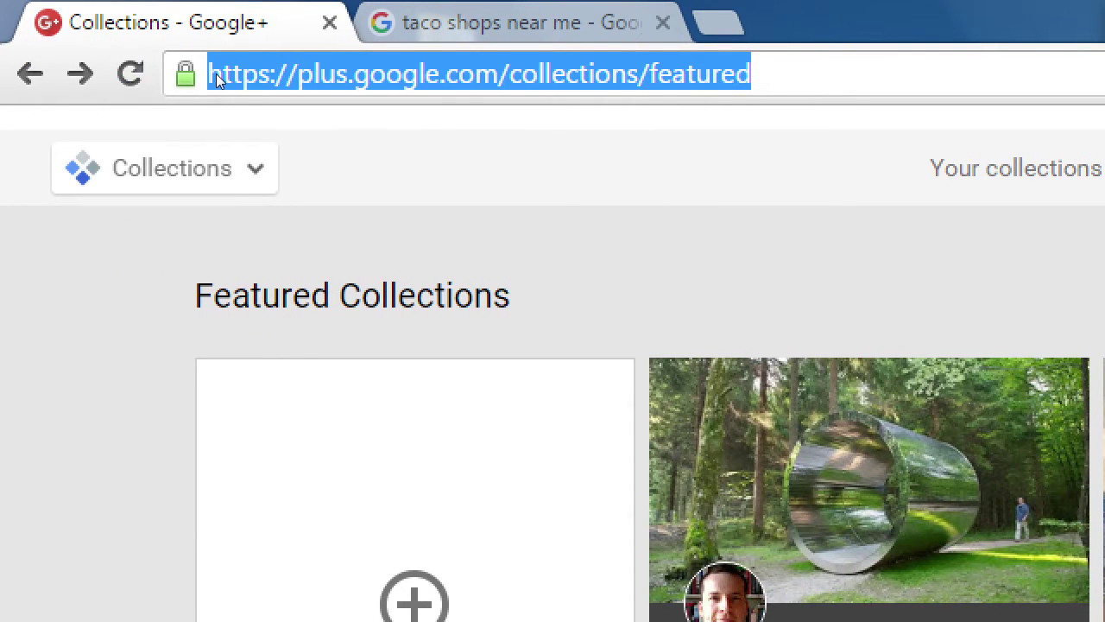
type("business.google.com")
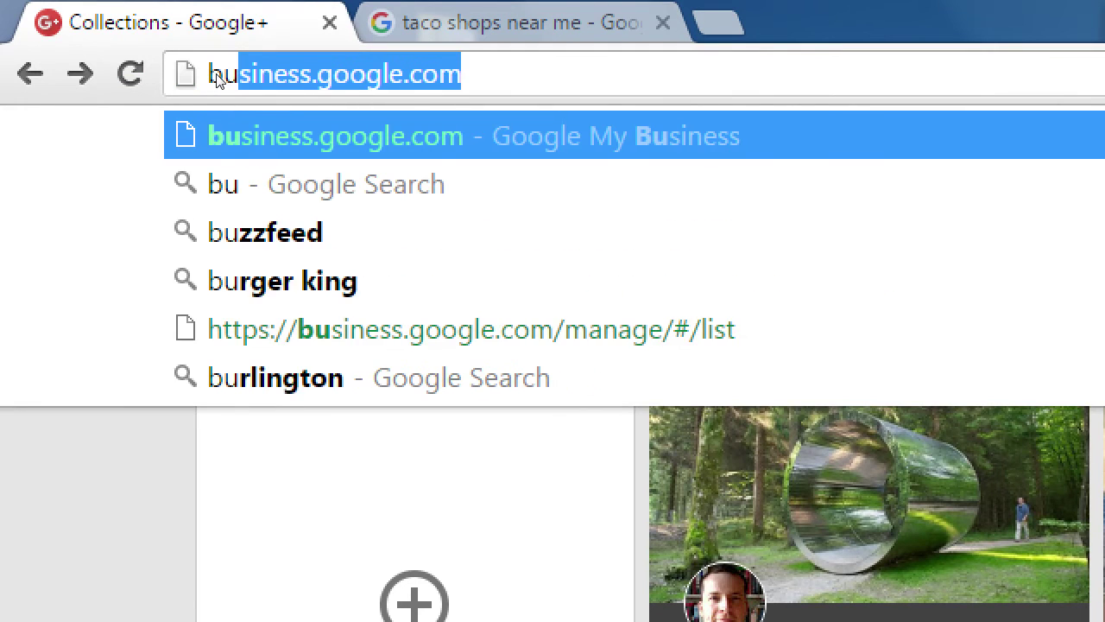
key("End")
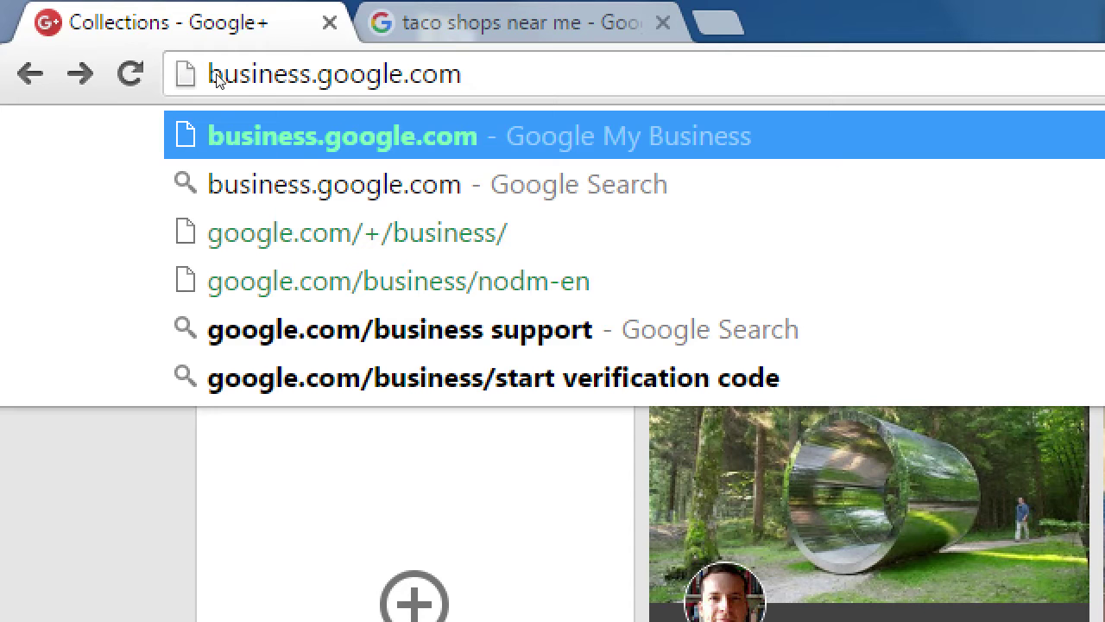
key("Return")
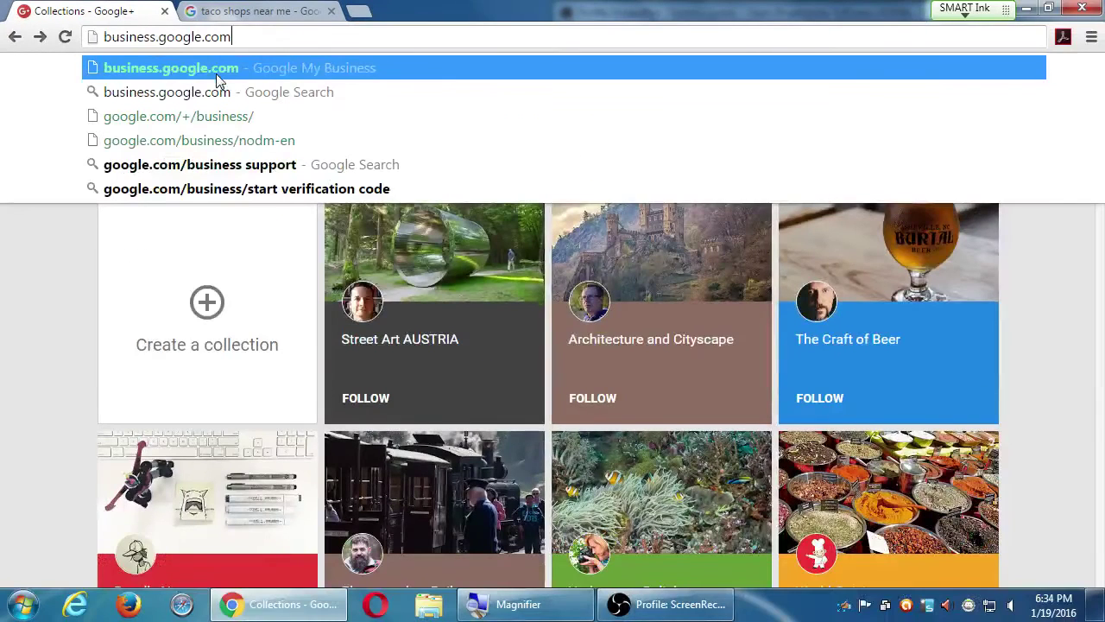
Load the Google My Business dashboard and list its six brand pages, e.g. Victor's Bakery
key("Return")
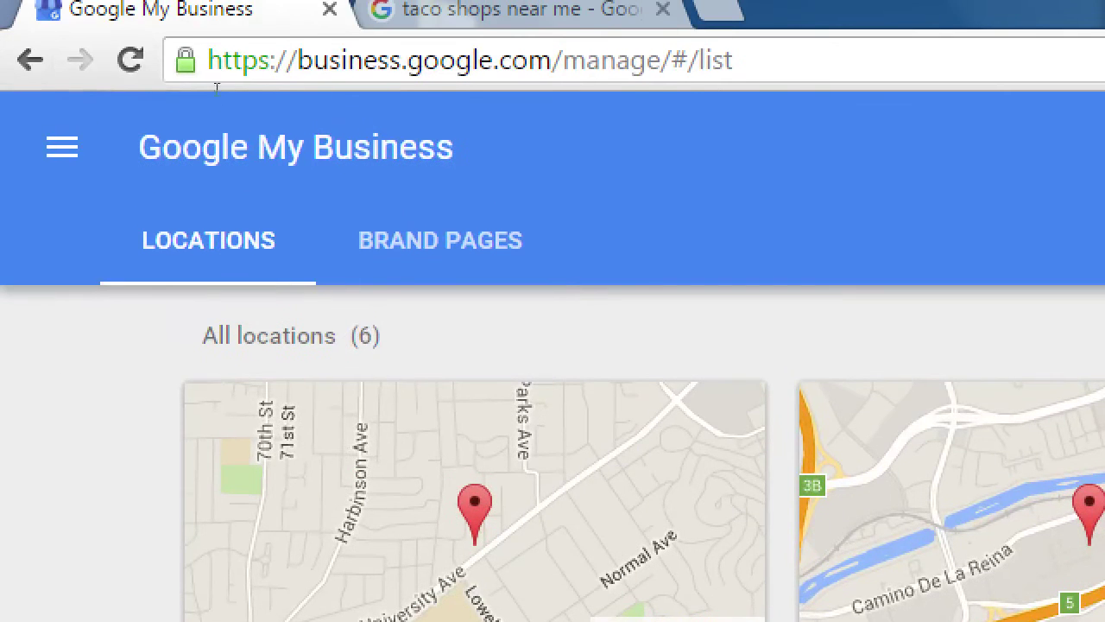
key("Return")
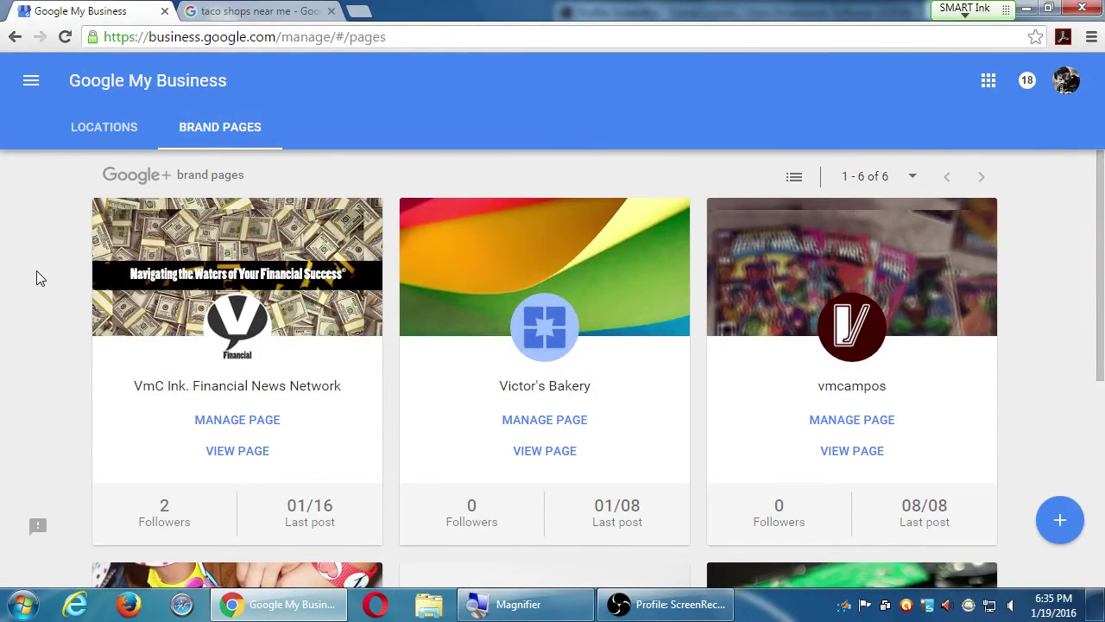
Go to the Locations tab listing six locations, including Rising Sun Comics and Aqui es Texcoco
scroll(38, 267, "down", 5)
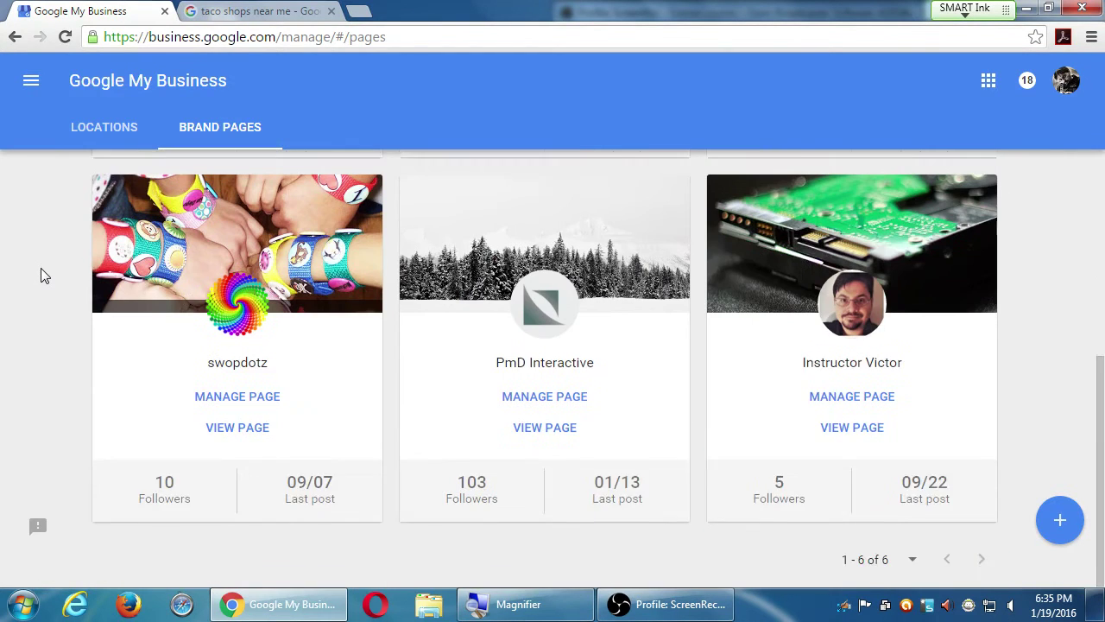
scroll(41, 275, "up", 1)
scroll(40, 274, "up", 5)
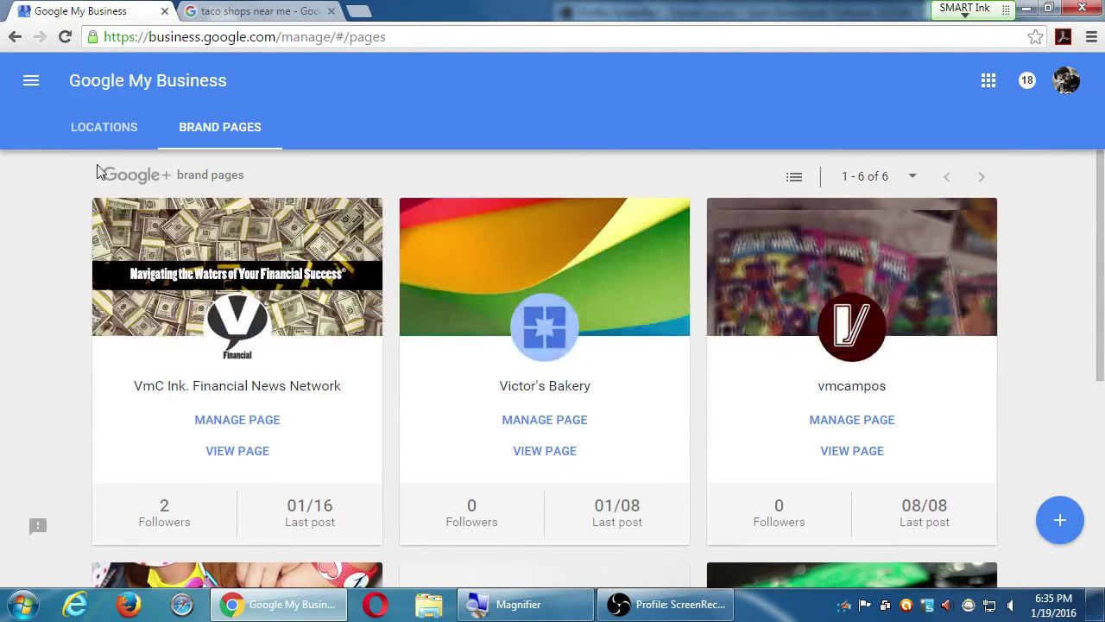
left_click(106, 133)
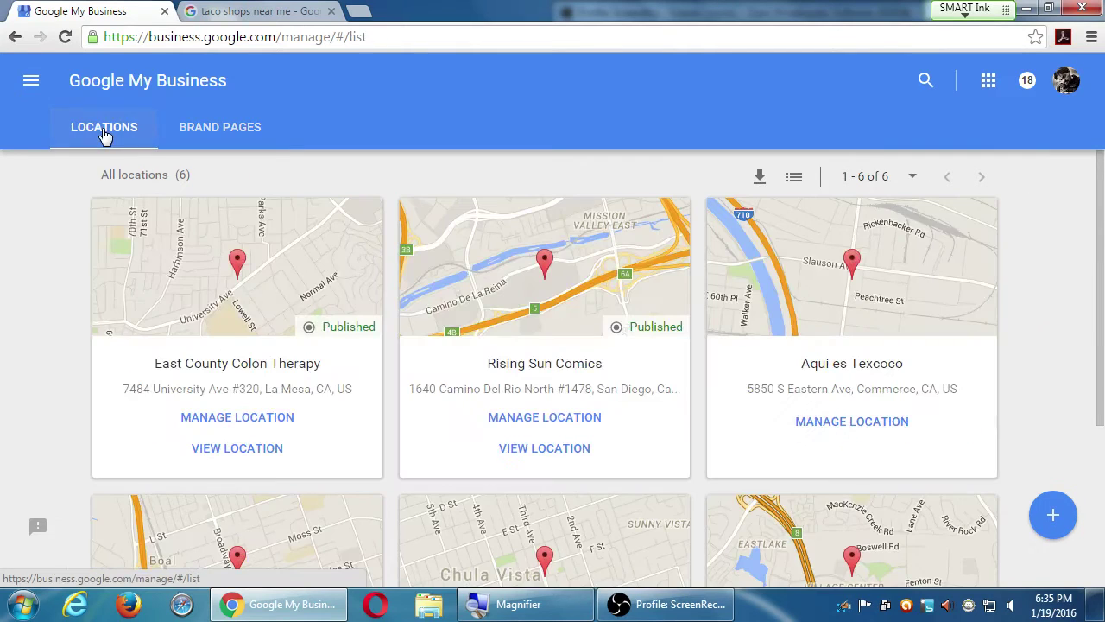
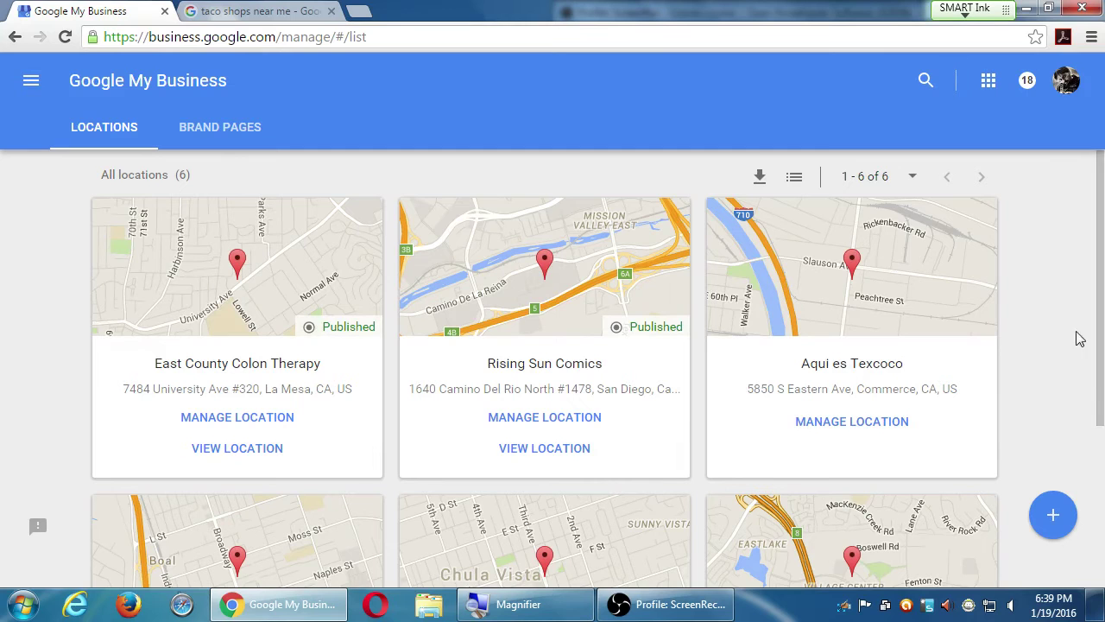
Open the Add location page, search for businesses matching '123', then bring up the main menu
scroll(1079, 316, "down", 1)
scroll(1076, 315, "down", 1)
scroll(1074, 314, "up", 2)
scroll(1063, 314, "down", 2)
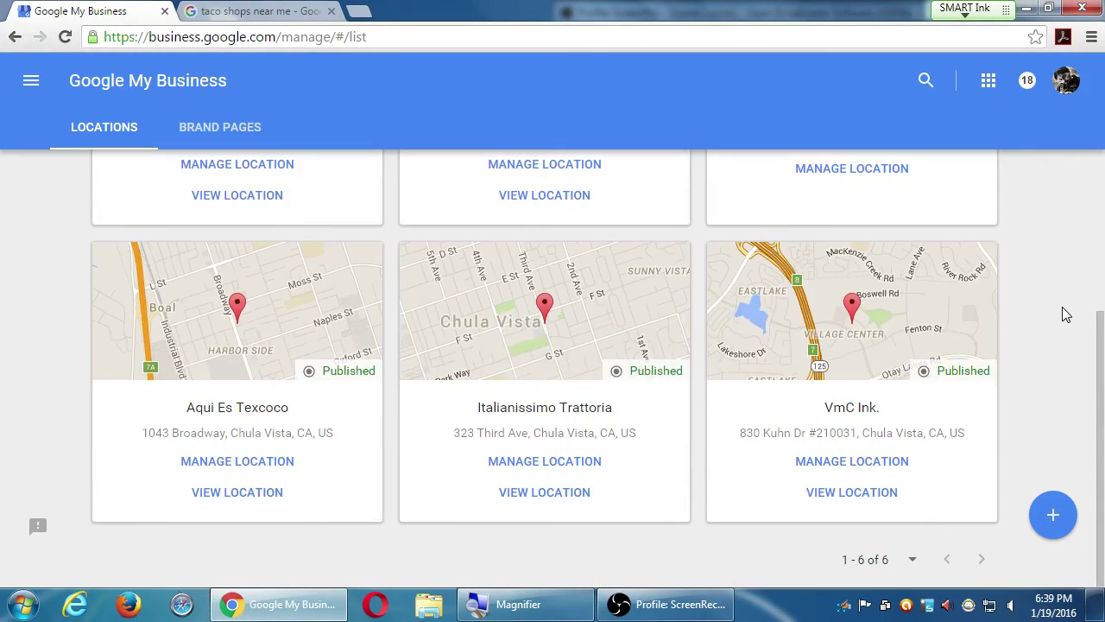
scroll(1066, 315, "up", 3)
mouse_move(1053, 515)
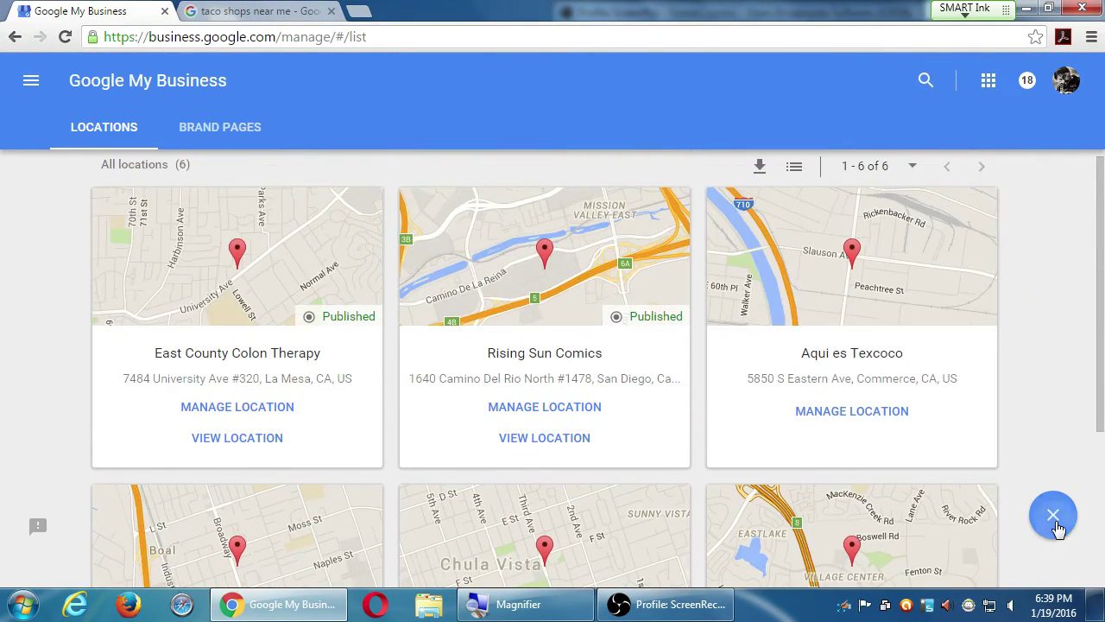
left_click(1052, 405)
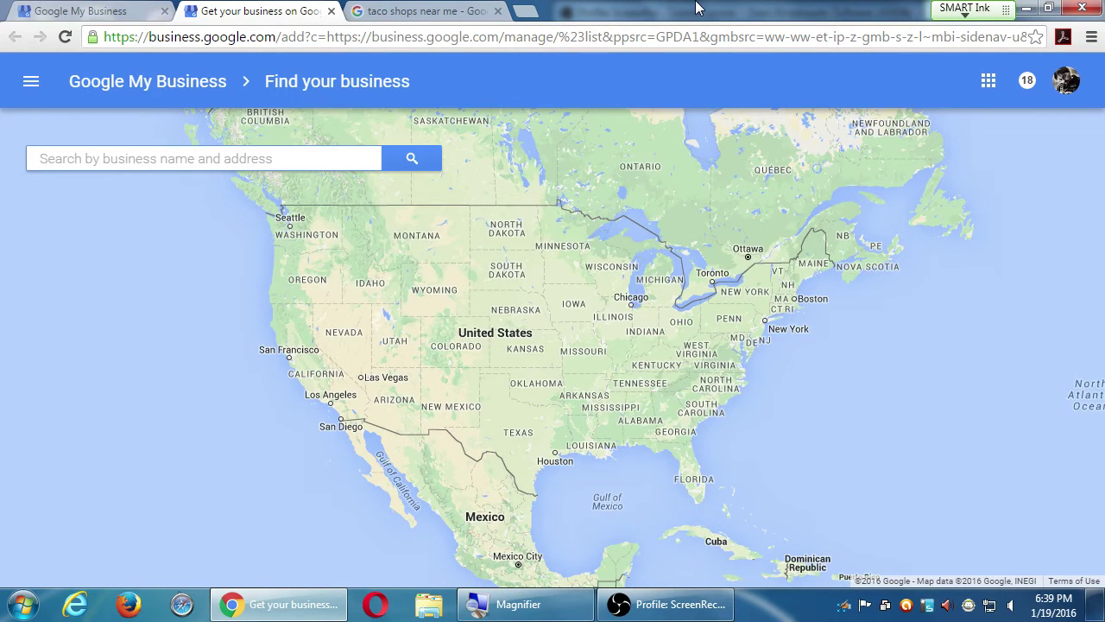
type("123")
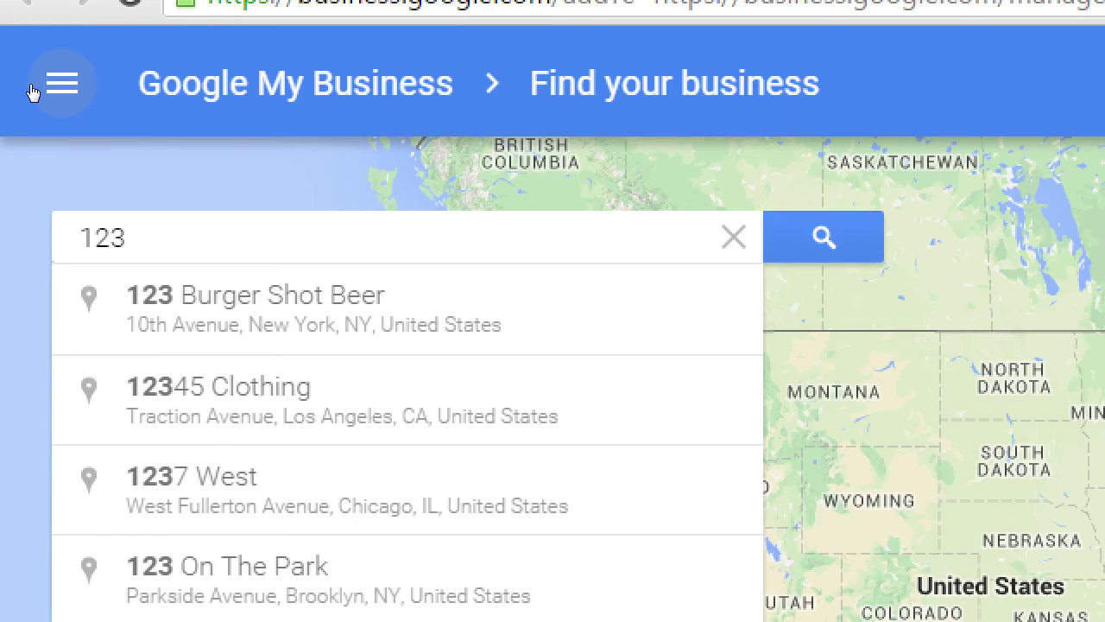
left_click(32, 92)
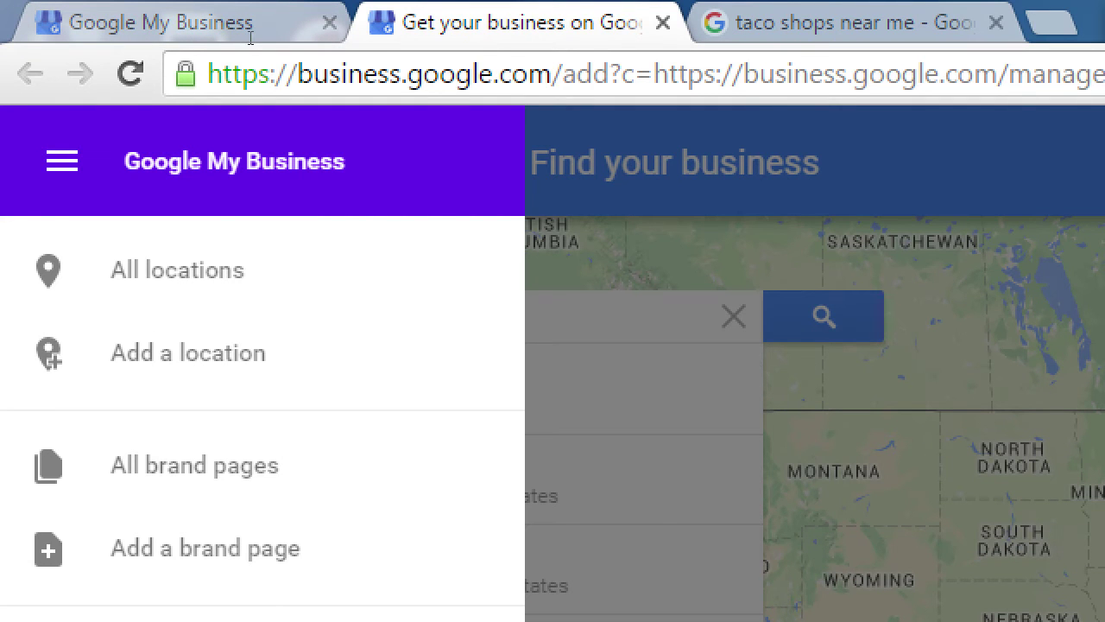
Choose Add a brand page from the navigation drawer to start a Product or brand page
left_click(29, 74)
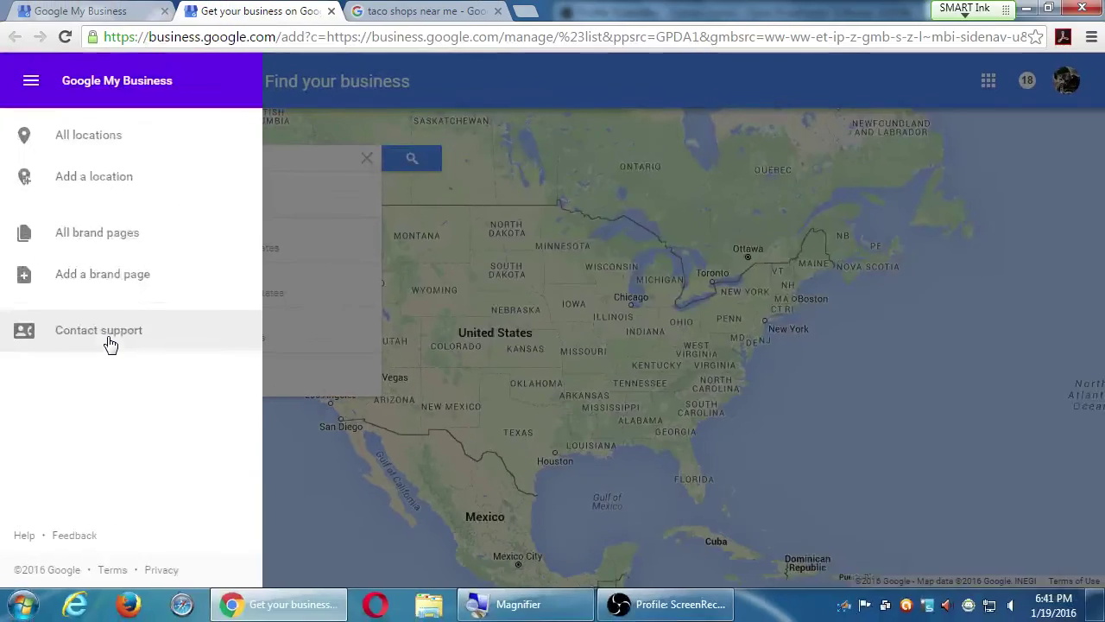
left_click(146, 289)
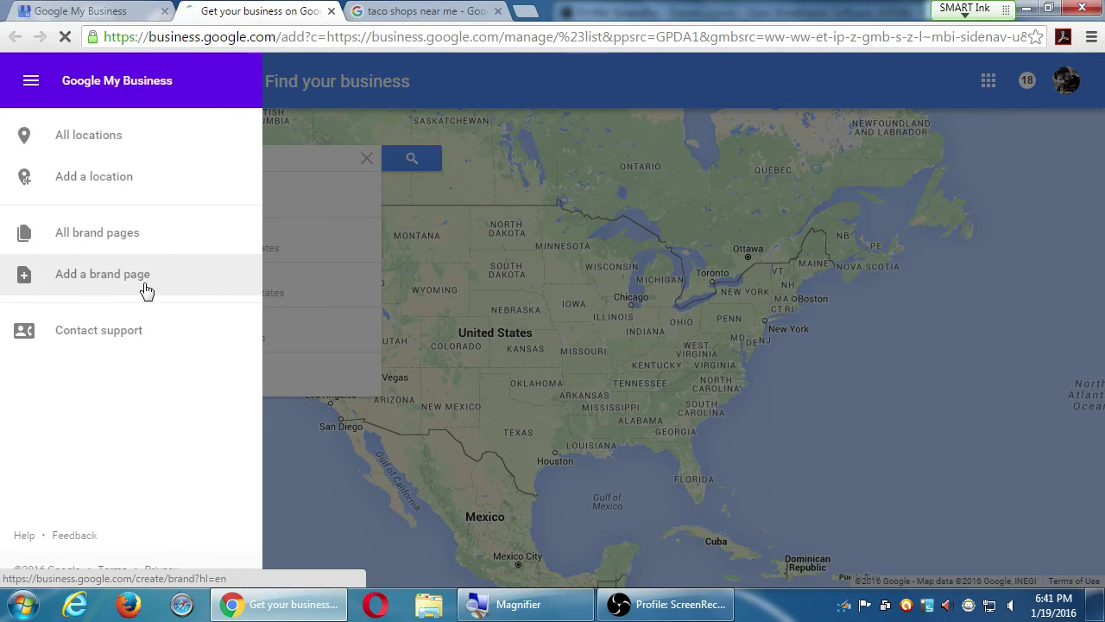
scroll(108, 300, "down", 1)
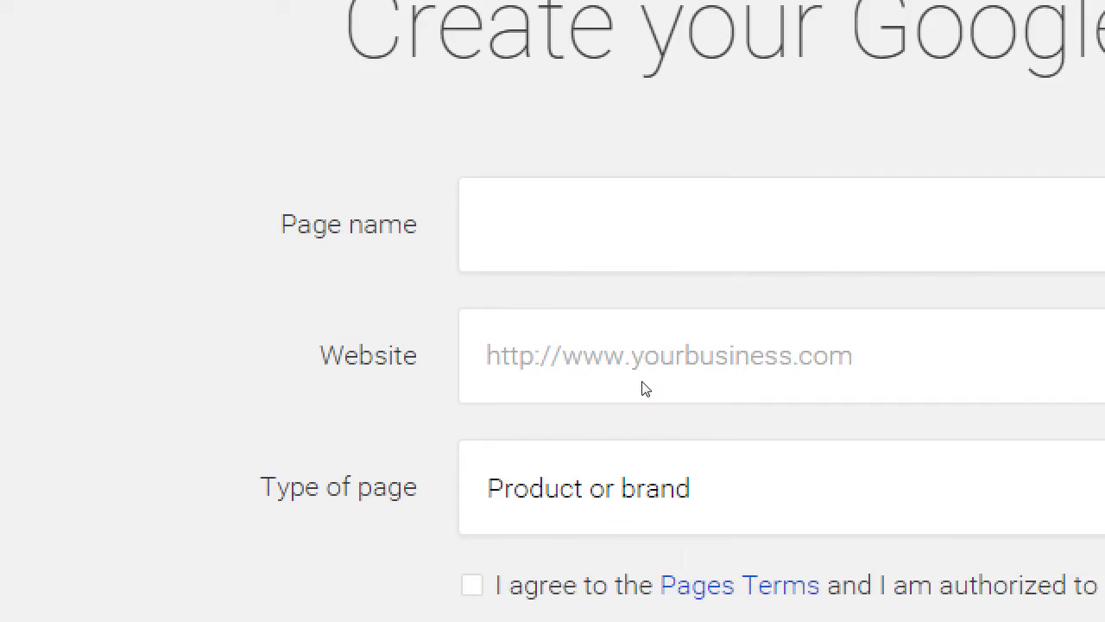
key("shift+Tab")
key("shift+Tab")
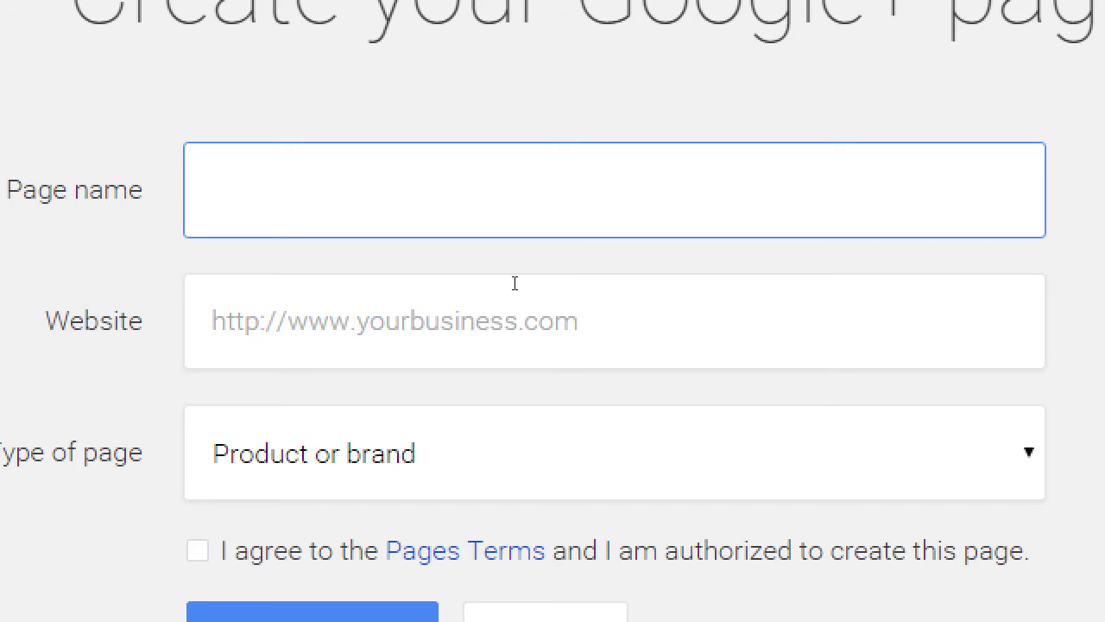
type("l;,;ekef fdl;kdfs l;dsfkd;slf dfsl;k dsf;ldks ")
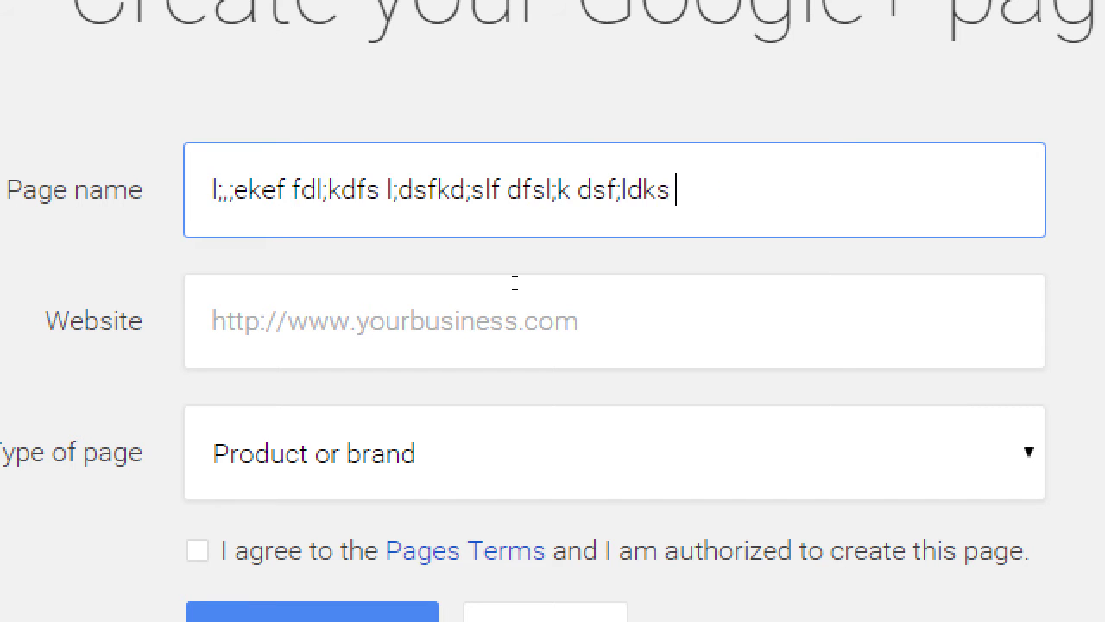
type("l;dsfkdsf;ldkfs ld;sfk dsfl;kdsf l;dsfk sdlf;kds fl;dsfl;skdfl ")
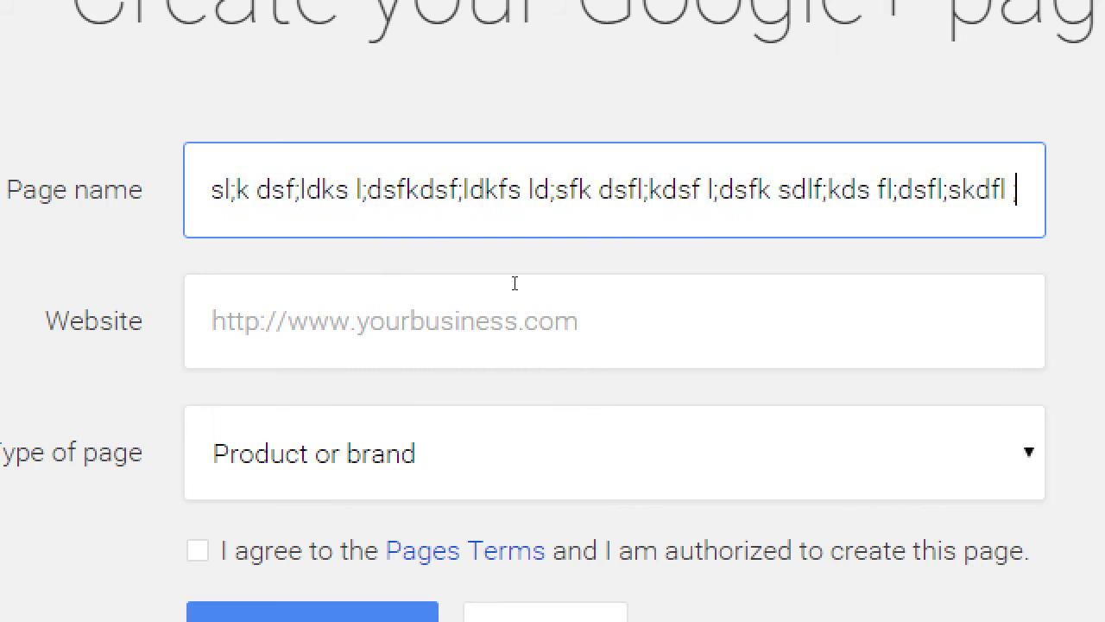
type(";sdfkdslf;dfskldfs;kdfs;kdsfl;dksdsf kfdsk;dfskldfs;ds;fk")
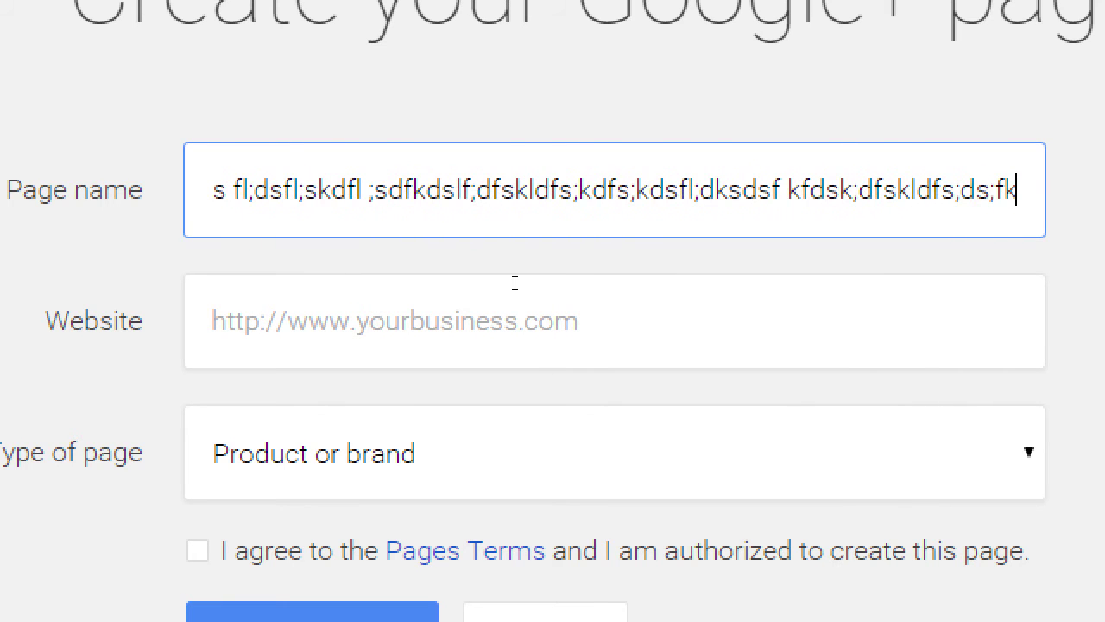
key("ctrl+a")
key("BackSpace")
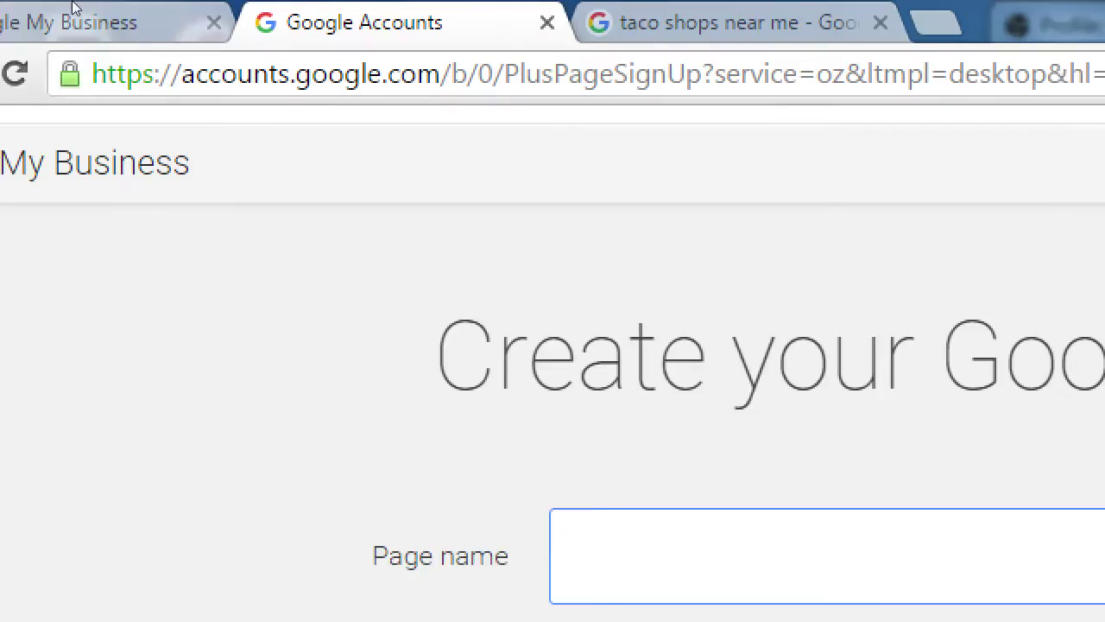
key("ctrl+l")
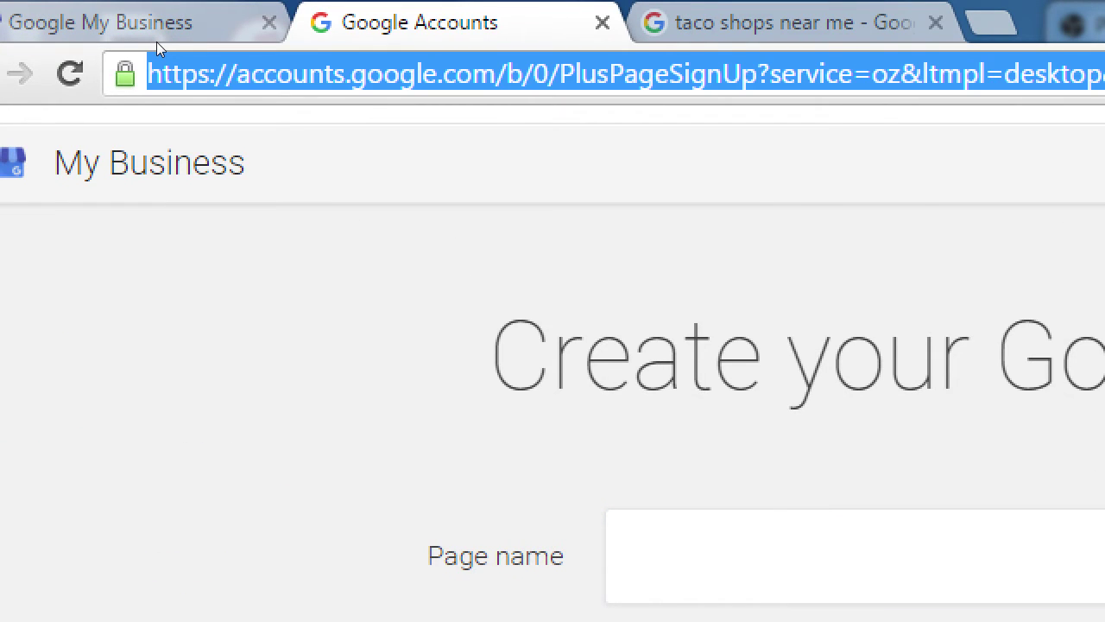
type("google.com/+")
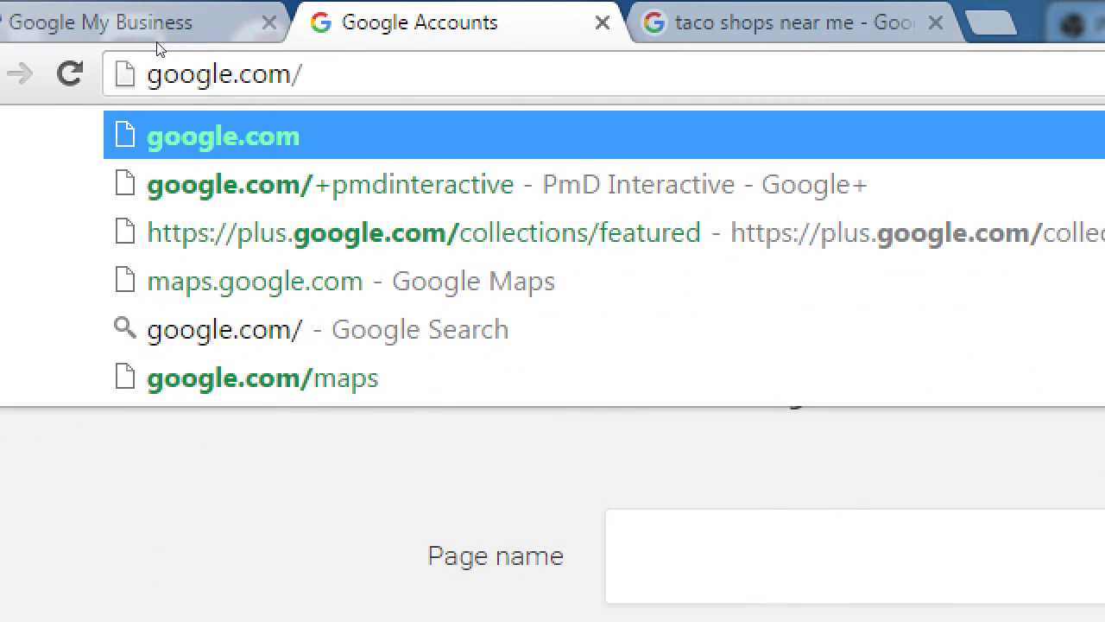
type("pmdin")
key("Down")
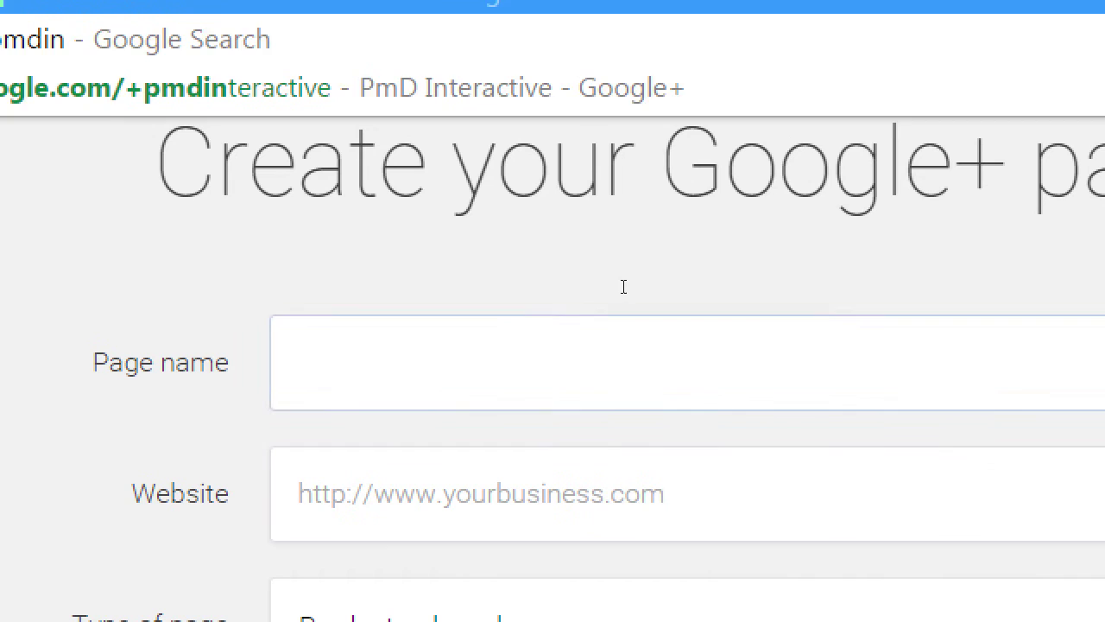
left_click(920, 443)
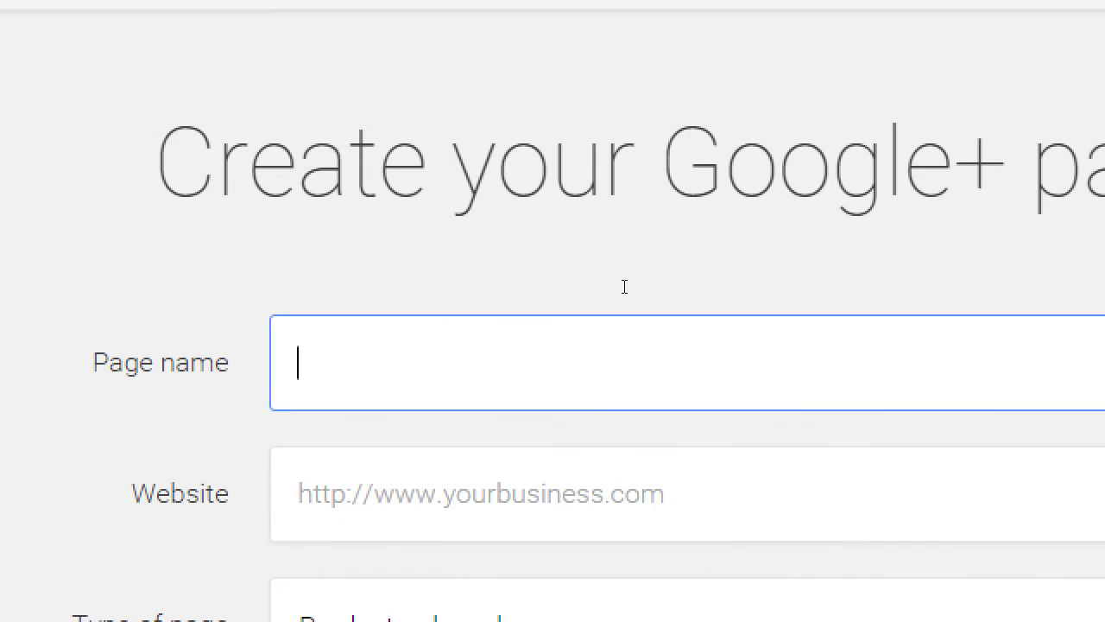
type("Victor's ")
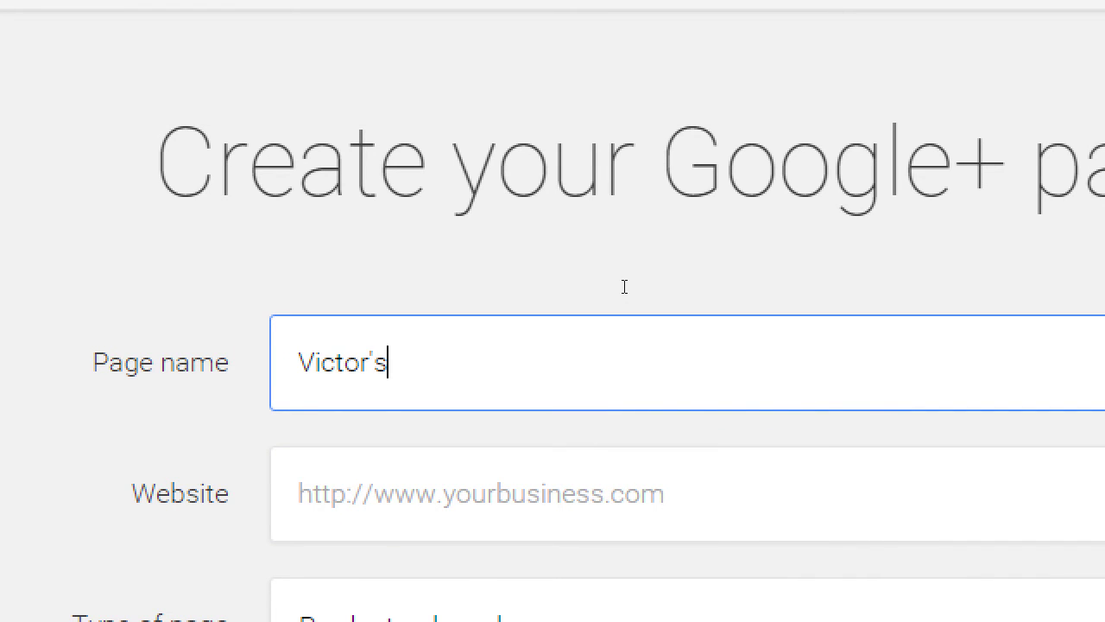
type("BAkery")
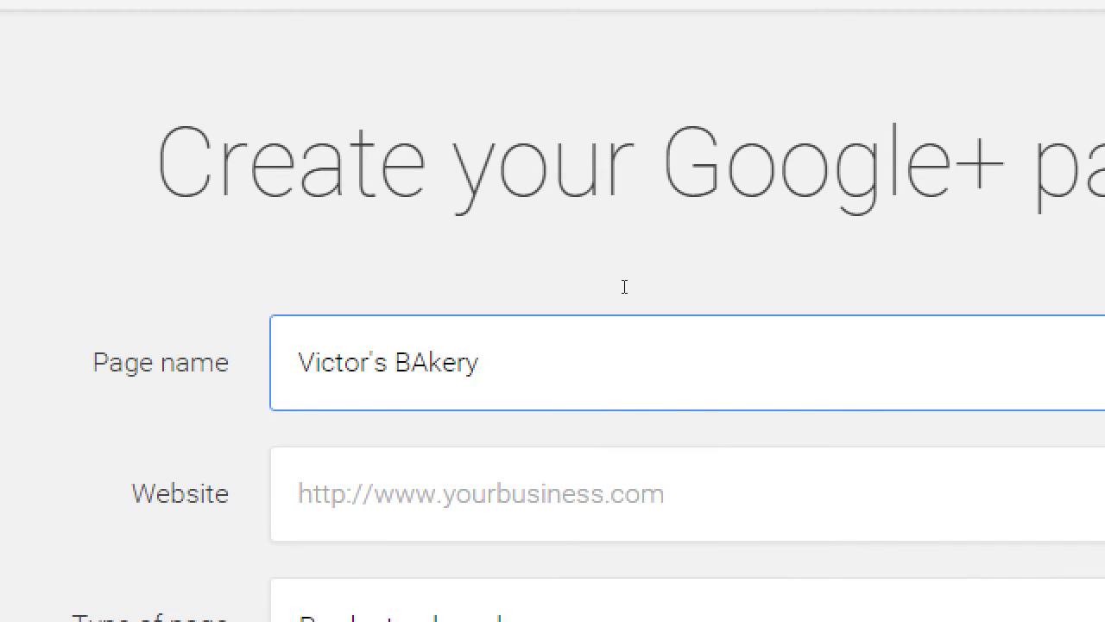
Correct the page name to 'Victor's Bakery', fixing the capital A and deleting the stray ©
key("Left")
key("Left")
key("Left")
key("Left")
key("BackSpace")
type("a")
key("End")
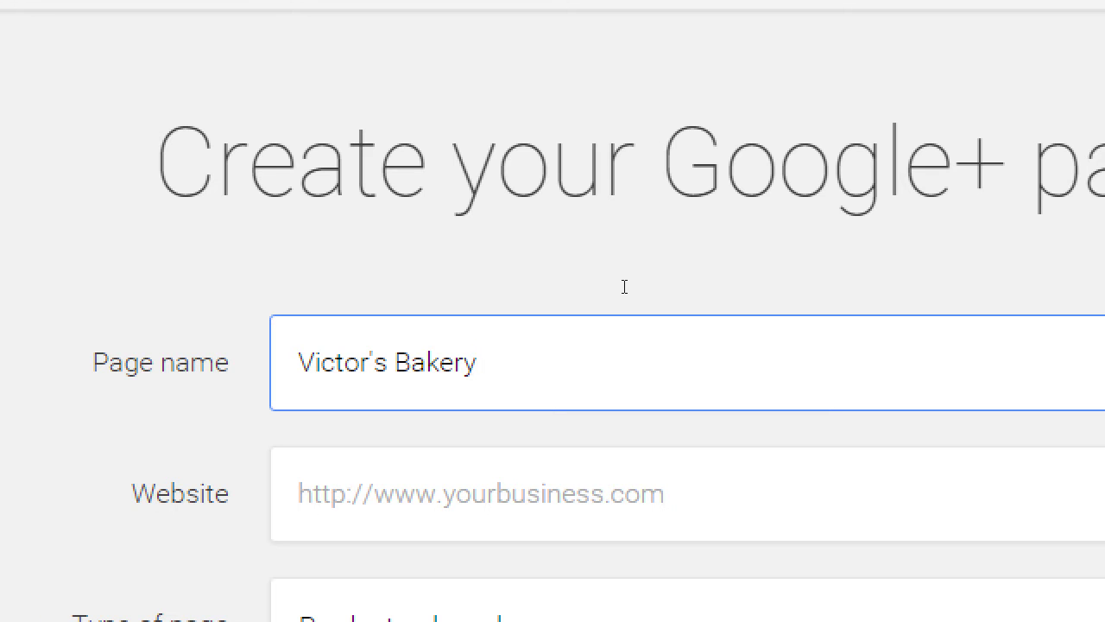
type("©")
key("BackSpace")
key("BackSpace")
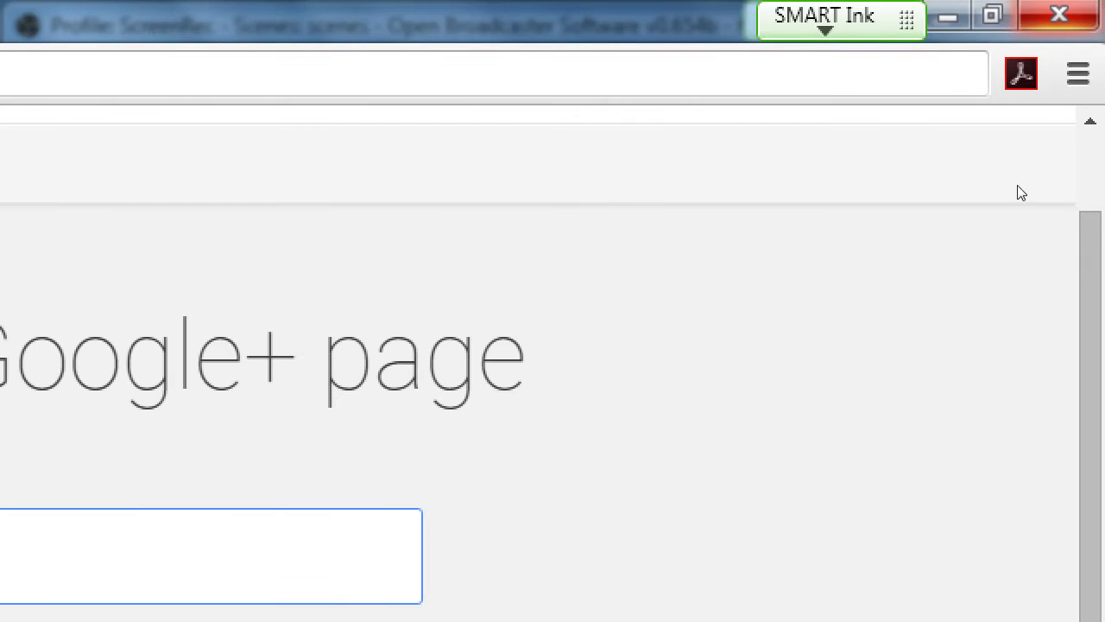
scroll(845, 279, "up", 1)
left_click(1002, 160)
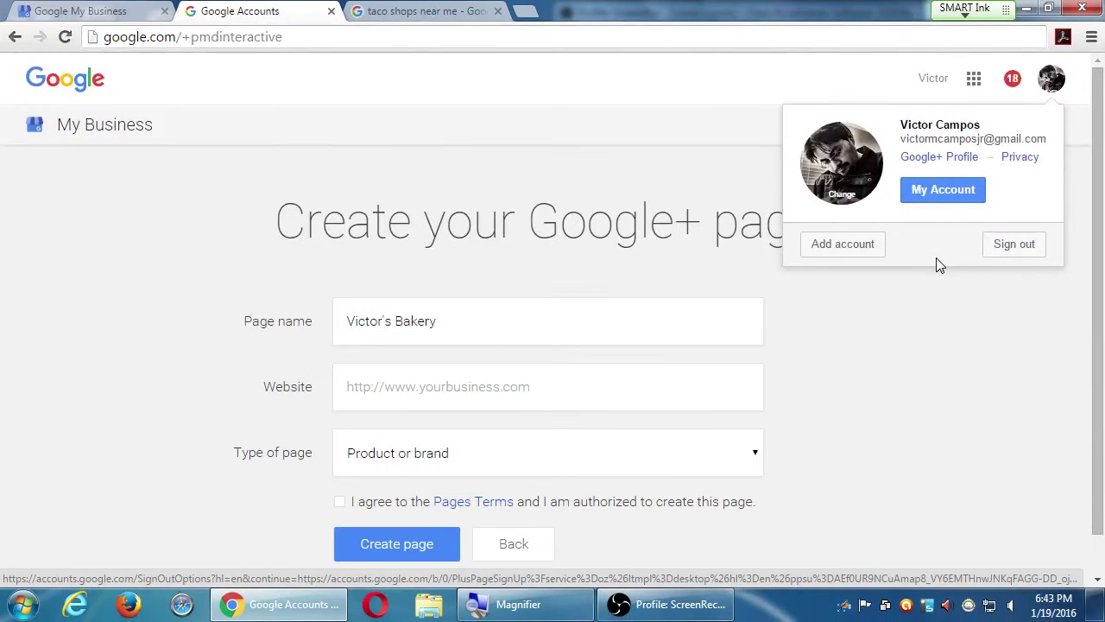
left_click(584, 619)
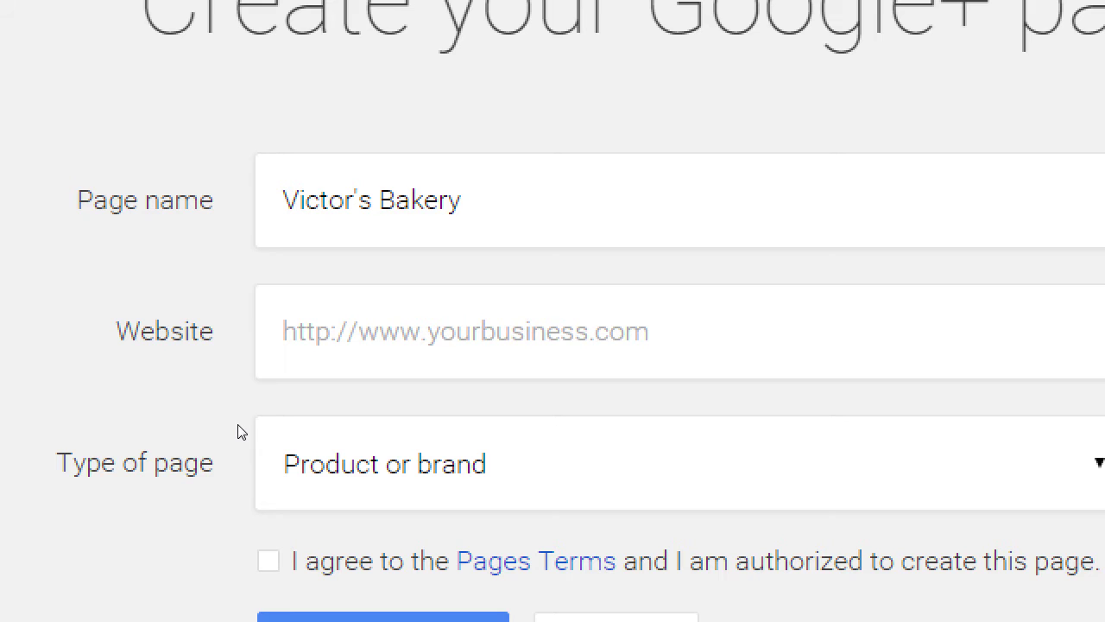
left_click(362, 367)
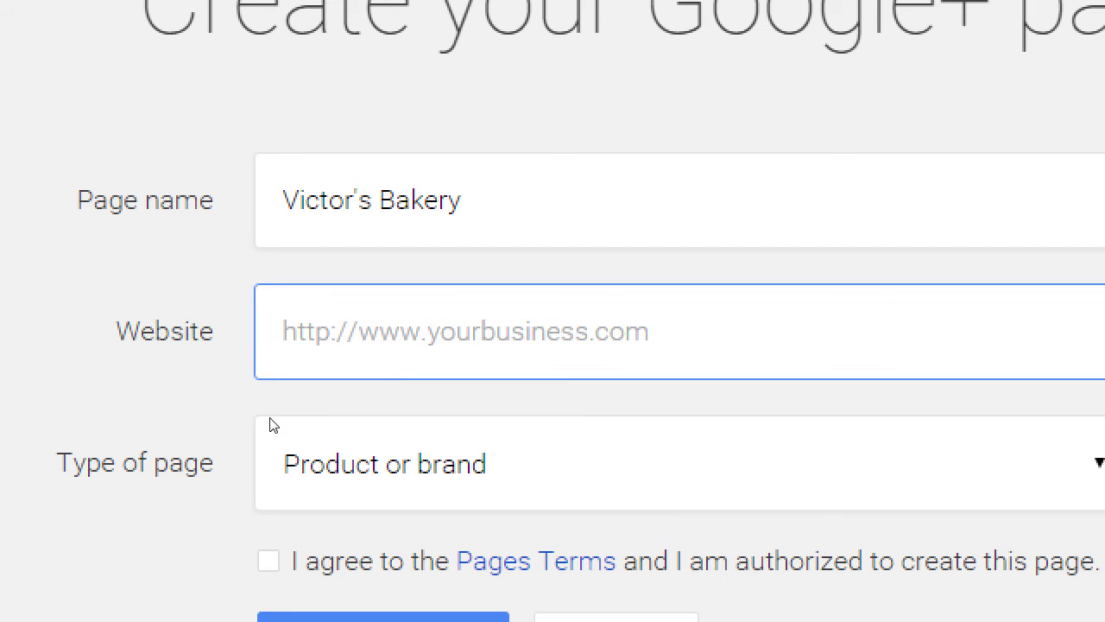
type("http::")
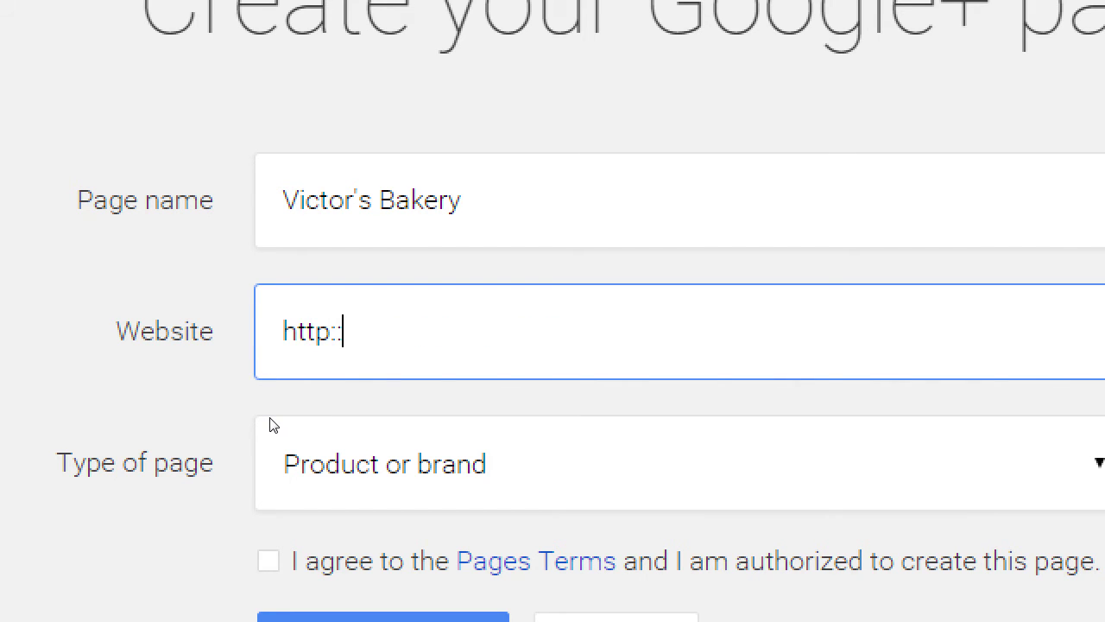
key("BackSpace")
type("//victorsba")
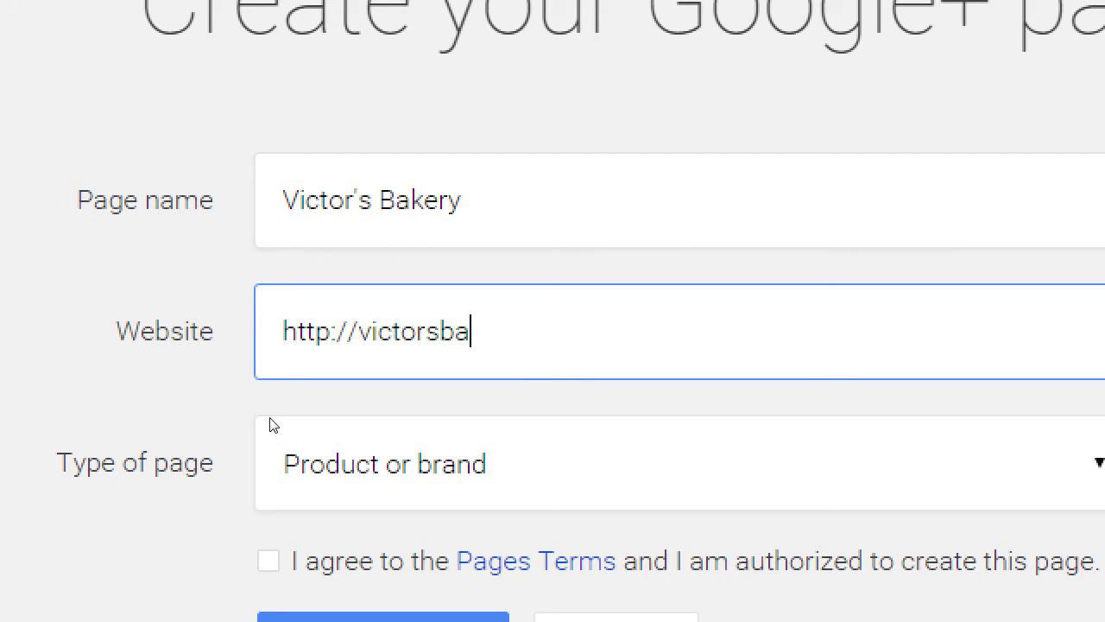
type("kery.com")
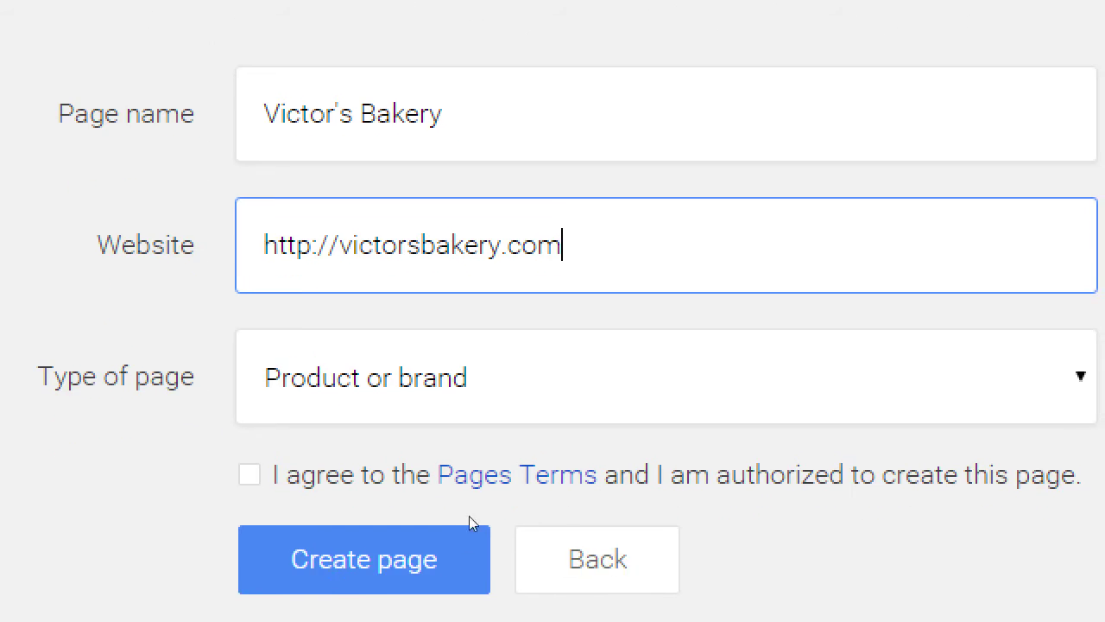
left_click(475, 406)
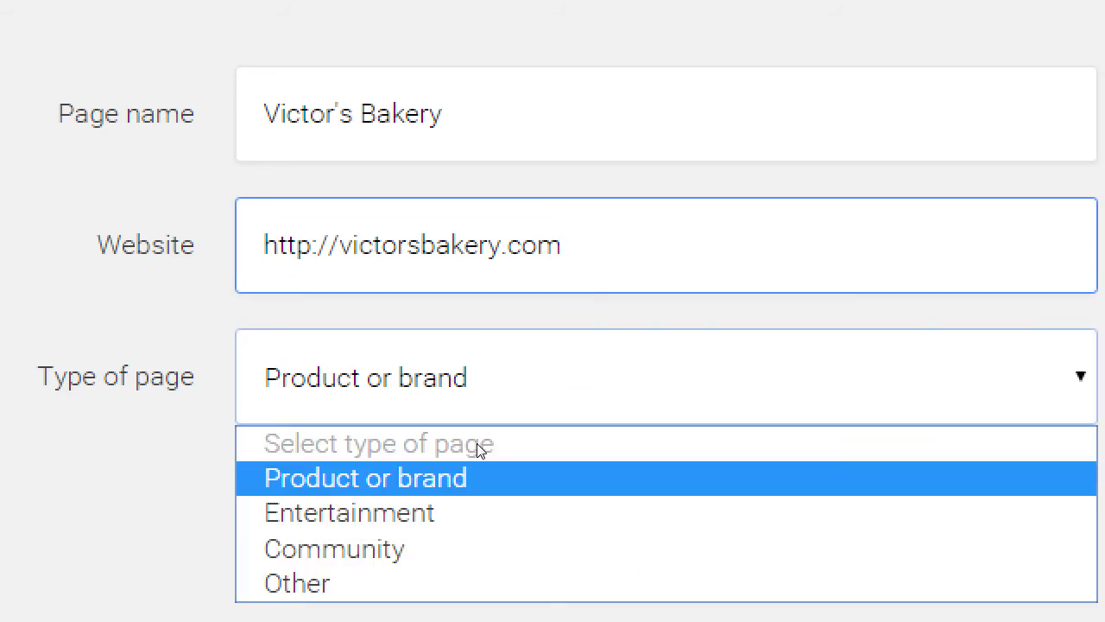
Keep Product or brand as the Type of page
key("p")
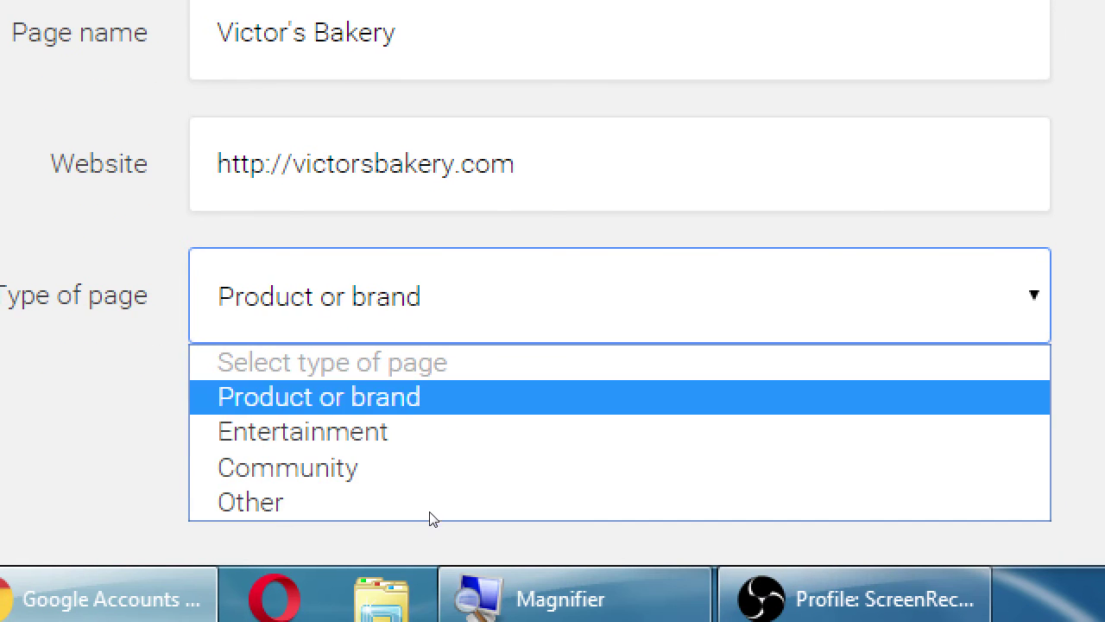
key("e")
key("c")
key("o")
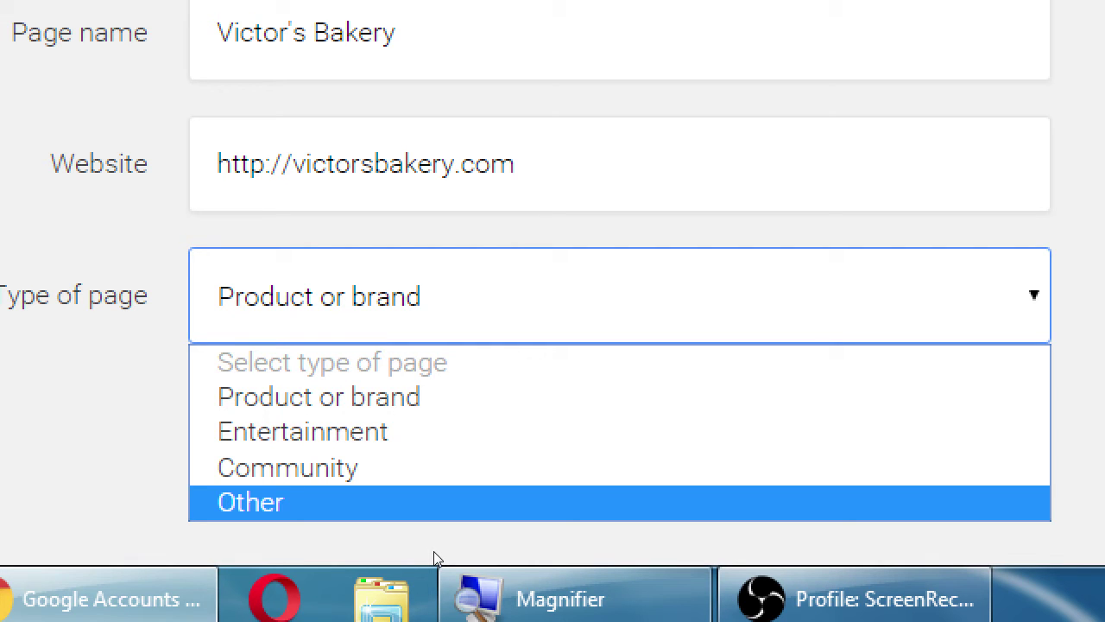
key("Up")
key("Up")
key("Up")
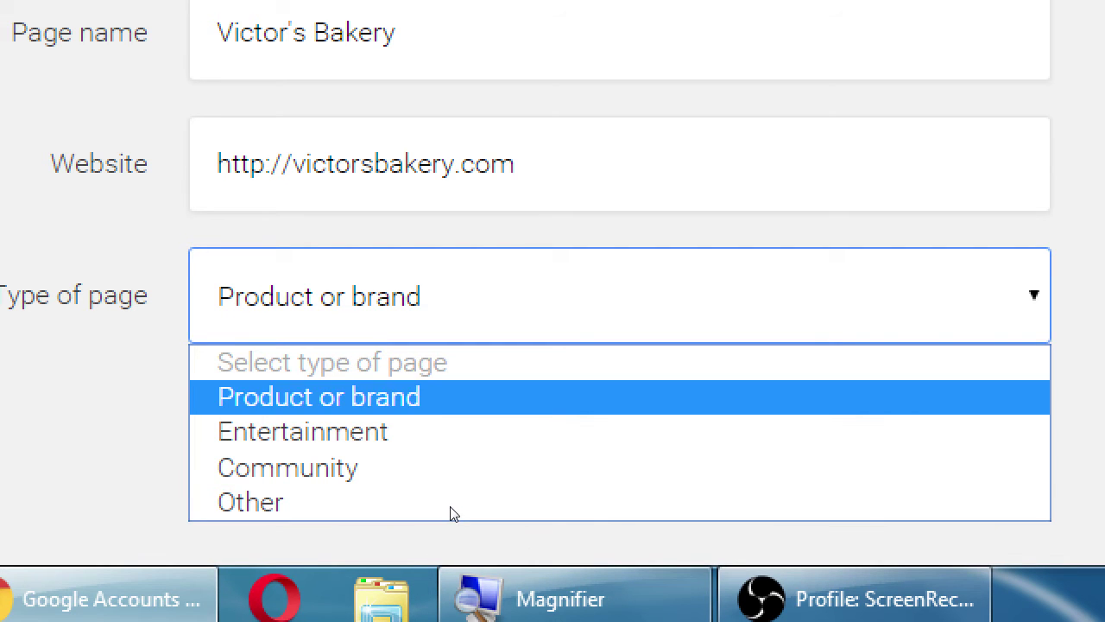
key("Down")
key("Down")
key("Down")
key("Up")
key("Up")
key("Up")
key("Up")
key("Up")
key("Up")
key("Return")
Accept the Pages Terms and create the Victor's Bakery page
key("Tab")
key("space")
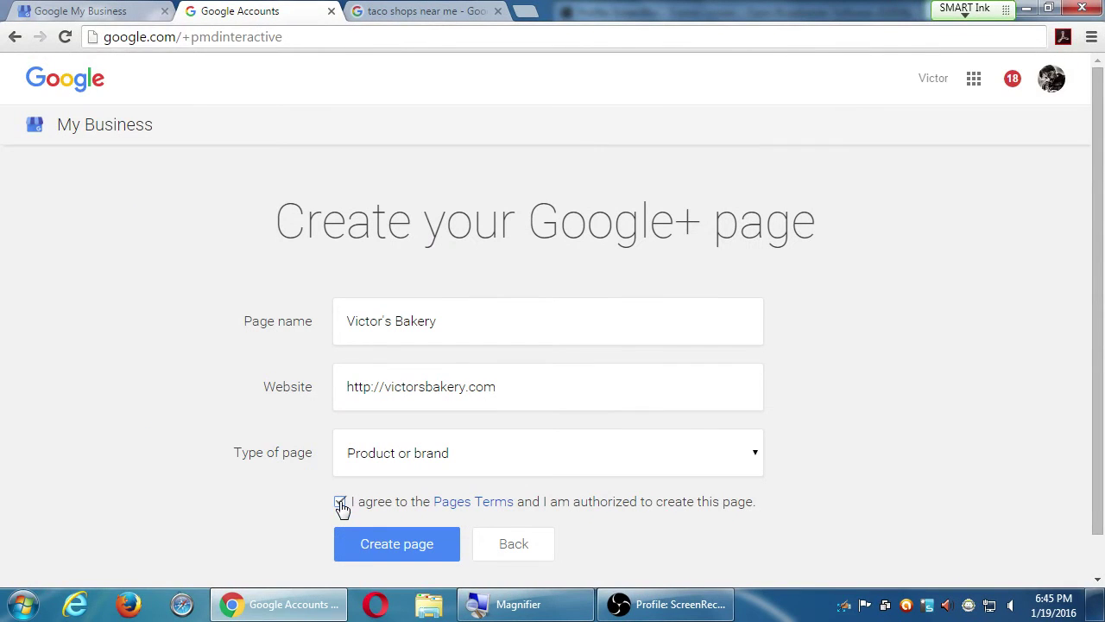
left_click(400, 544)
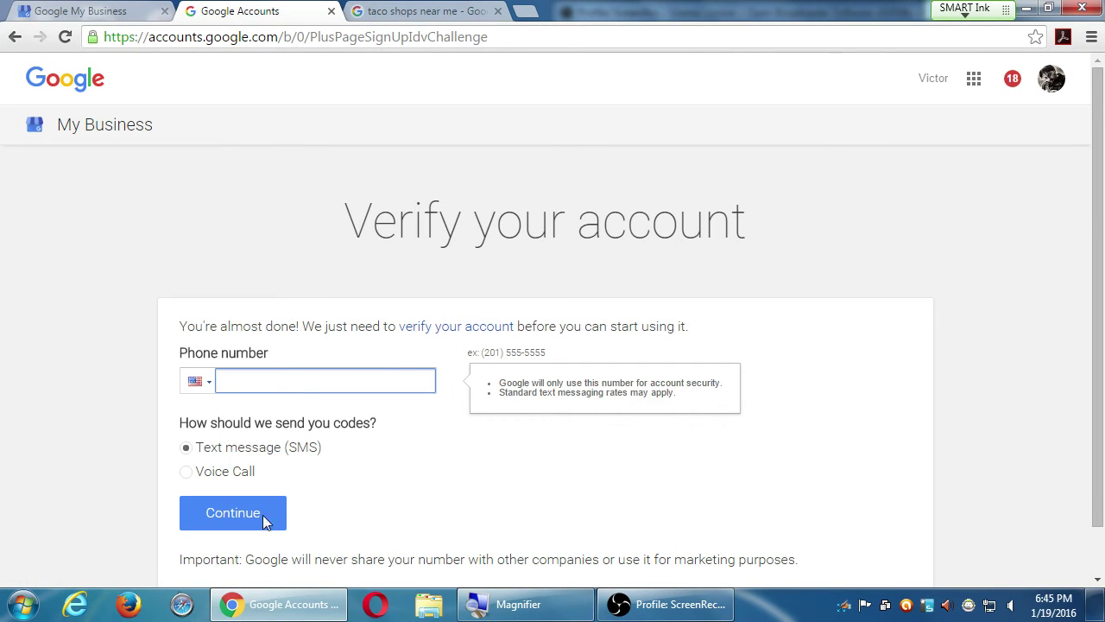
Leave the phone verification page empty and snap Chrome to the left half of the screen
left_click(128, 399)
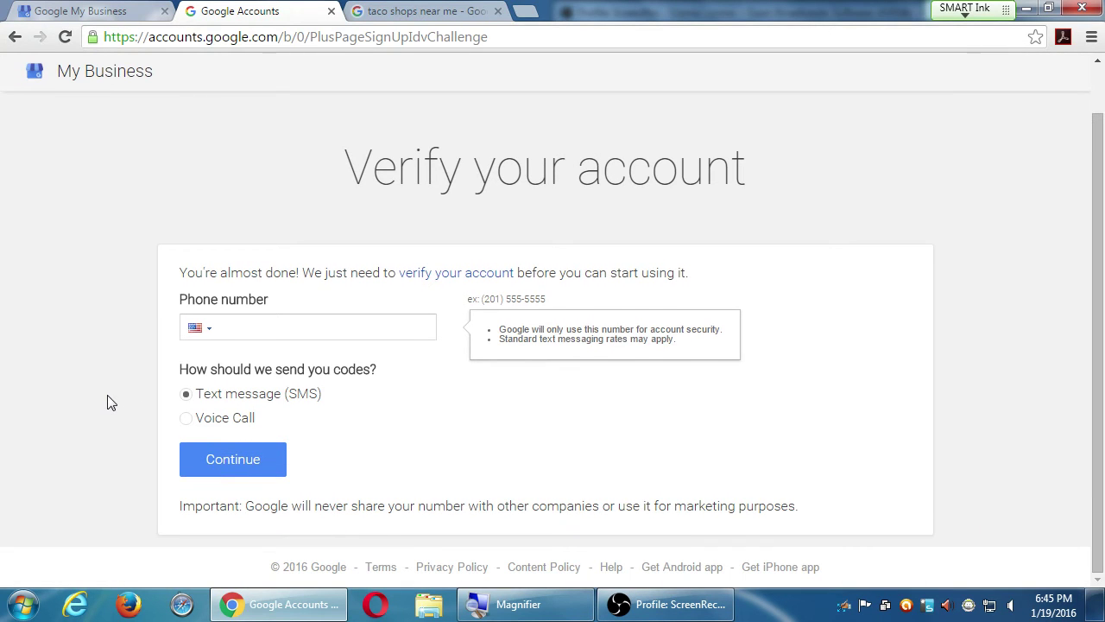
scroll(107, 402, "up", 1)
scroll(108, 402, "down", 1)
scroll(107, 402, "up", 1)
scroll(915, 478, "down", 1)
key("super+Left")
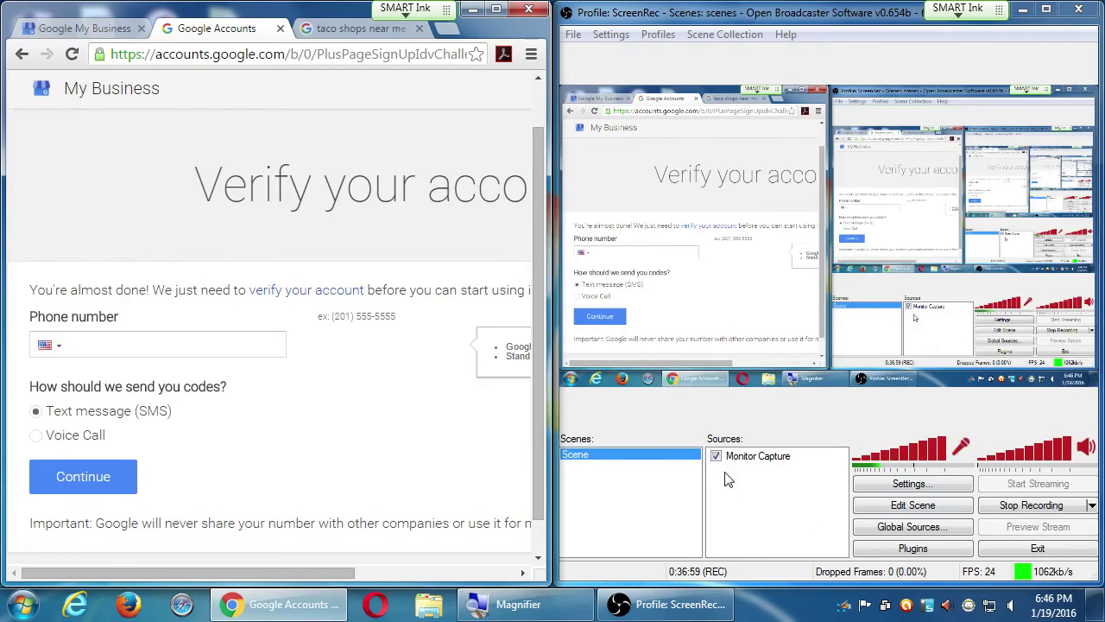
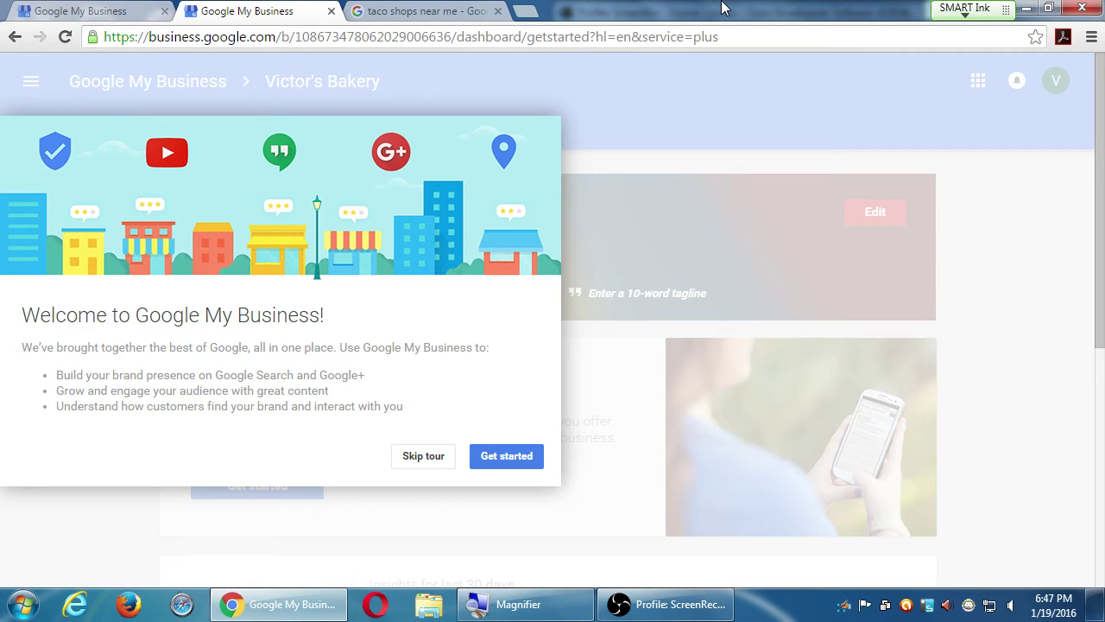
Skip the welcome tour and browse the Victor's Bakery dashboard cards
left_click(423, 457)
scroll(943, 472, "down", 3)
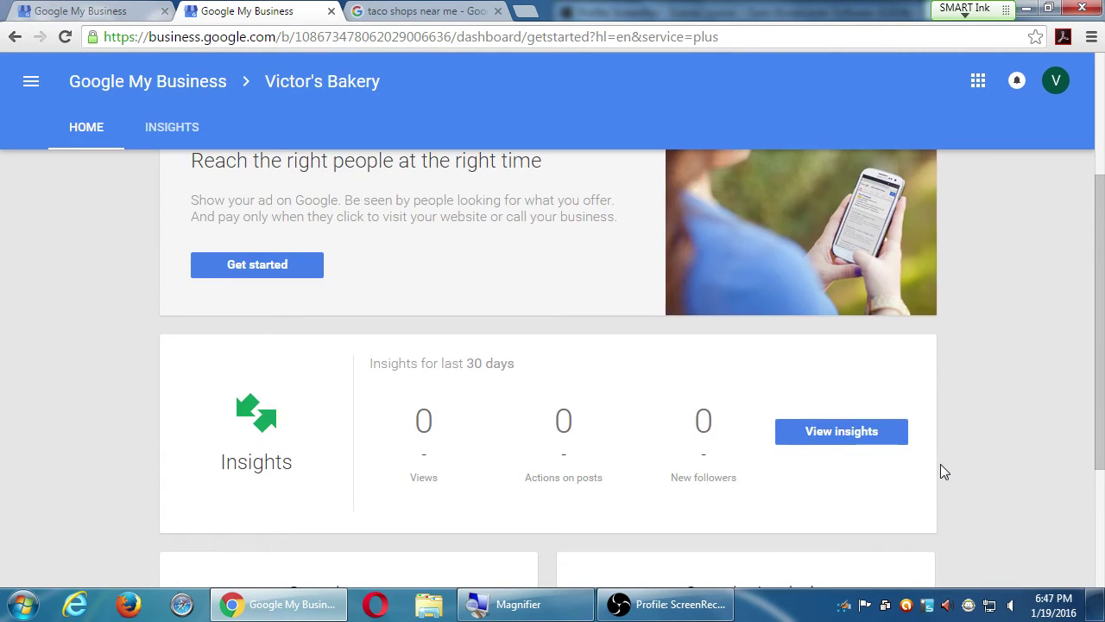
scroll(943, 472, "down", 2)
scroll(951, 480, "up", 5)
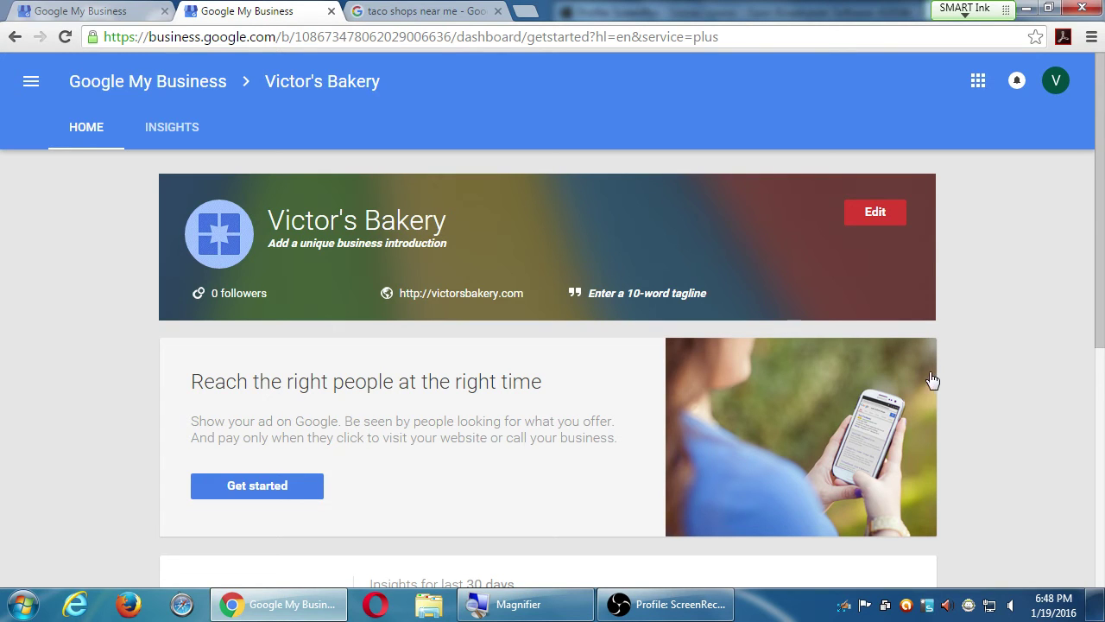
scroll(138, 350, "down", 1)
scroll(354, 367, "down", 1)
scroll(373, 378, "down", 3)
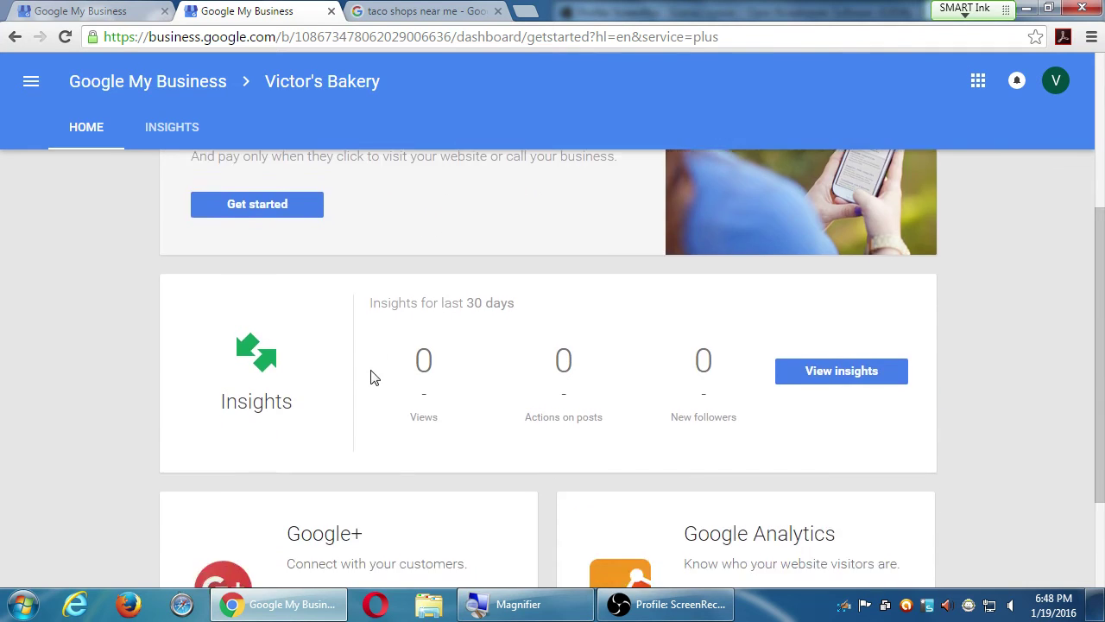
scroll(373, 378, "up", 4)
scroll(276, 345, "up", 1)
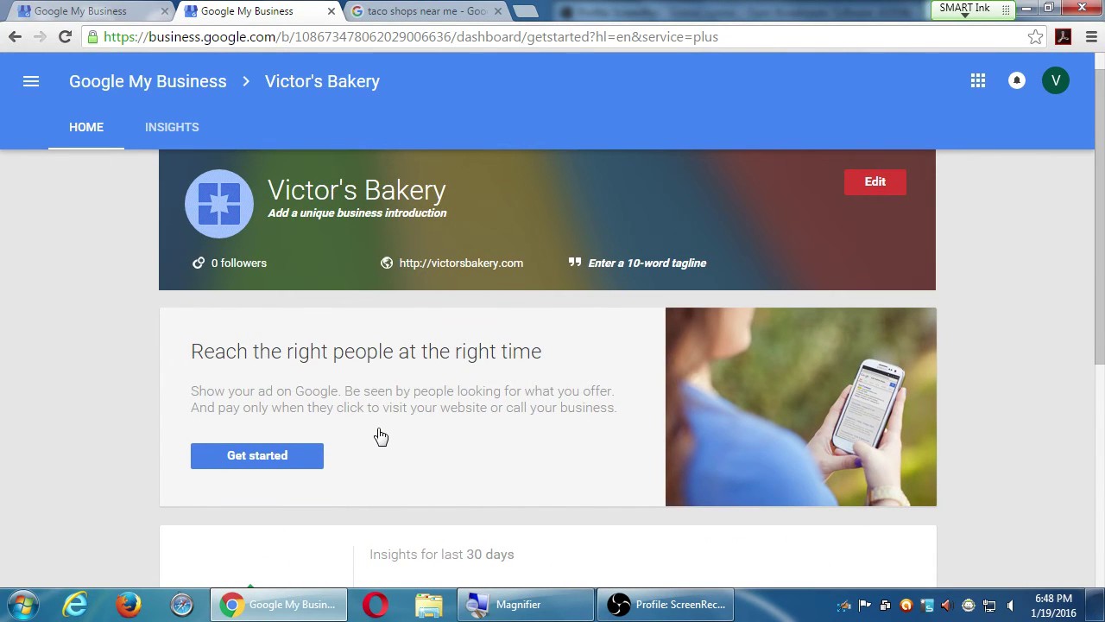
scroll(129, 368, "down", 2)
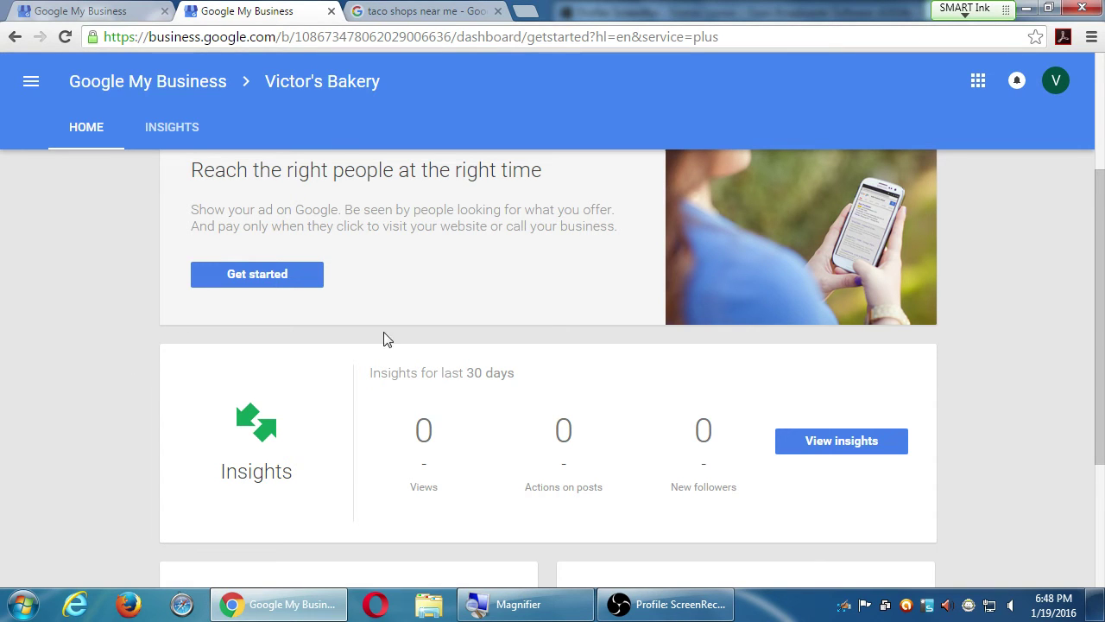
scroll(1093, 307, "down", 3)
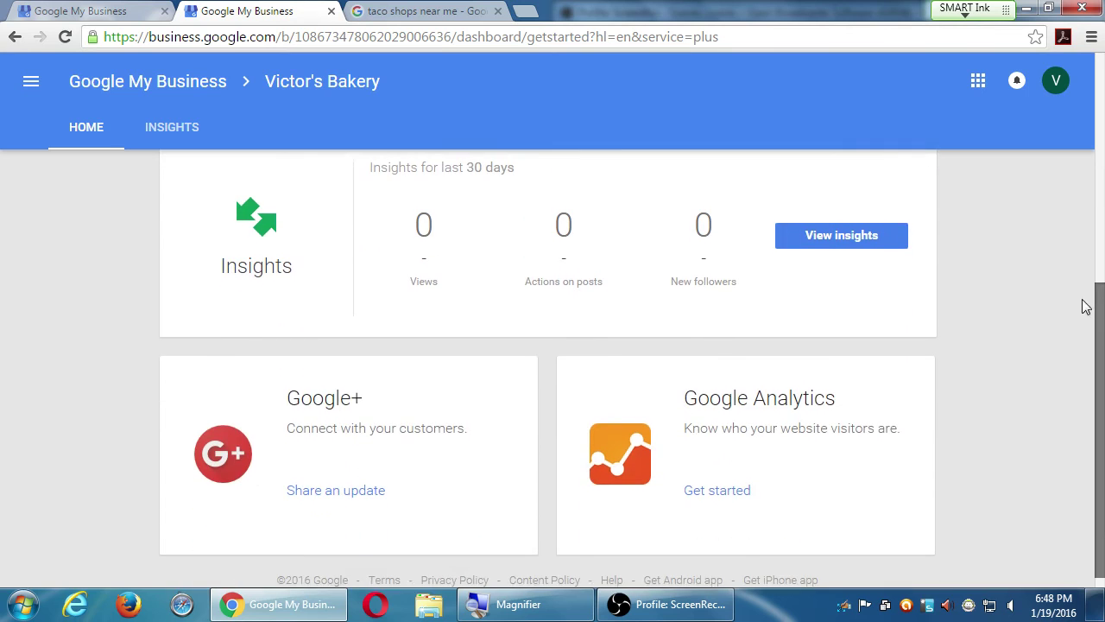
scroll(1083, 305, "up", 1)
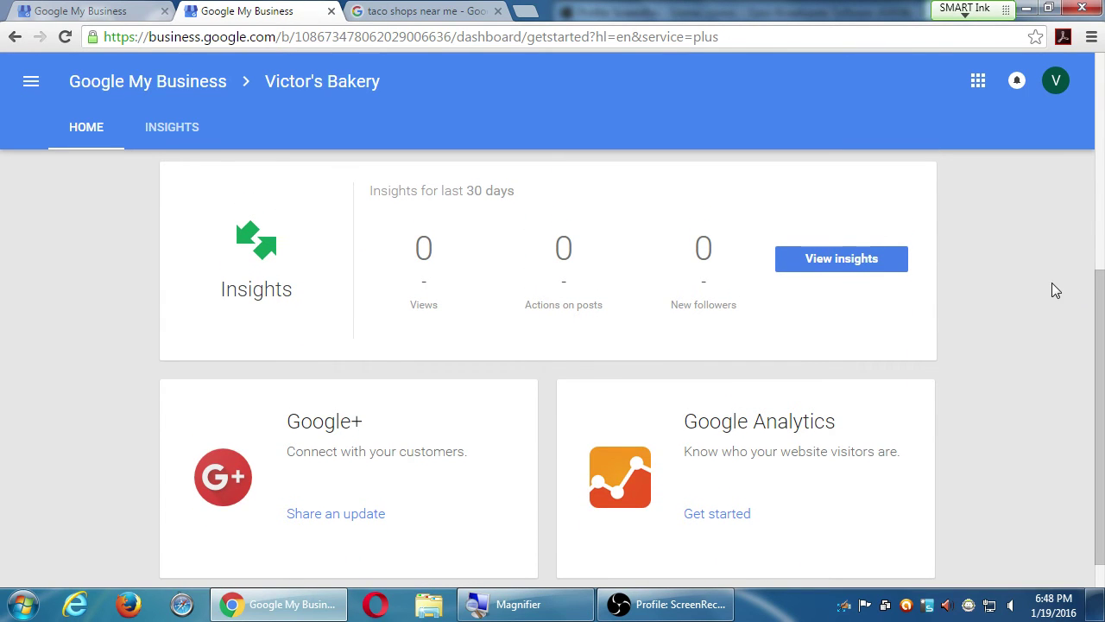
scroll(405, 250, "up", 1)
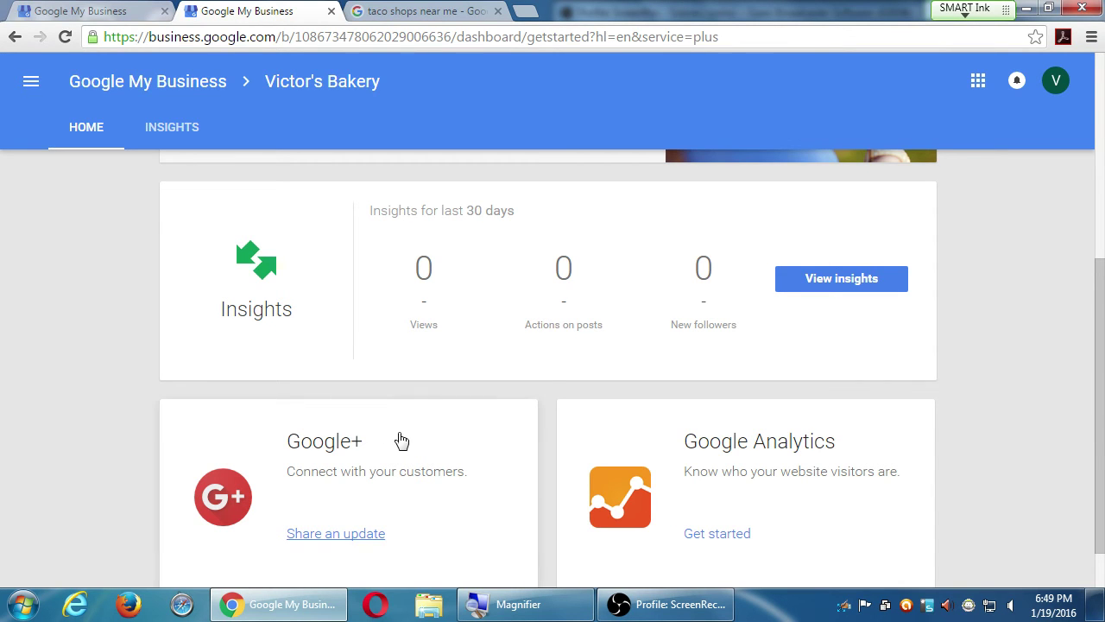
scroll(399, 439, "up", 3)
scroll(398, 439, "up", 1)
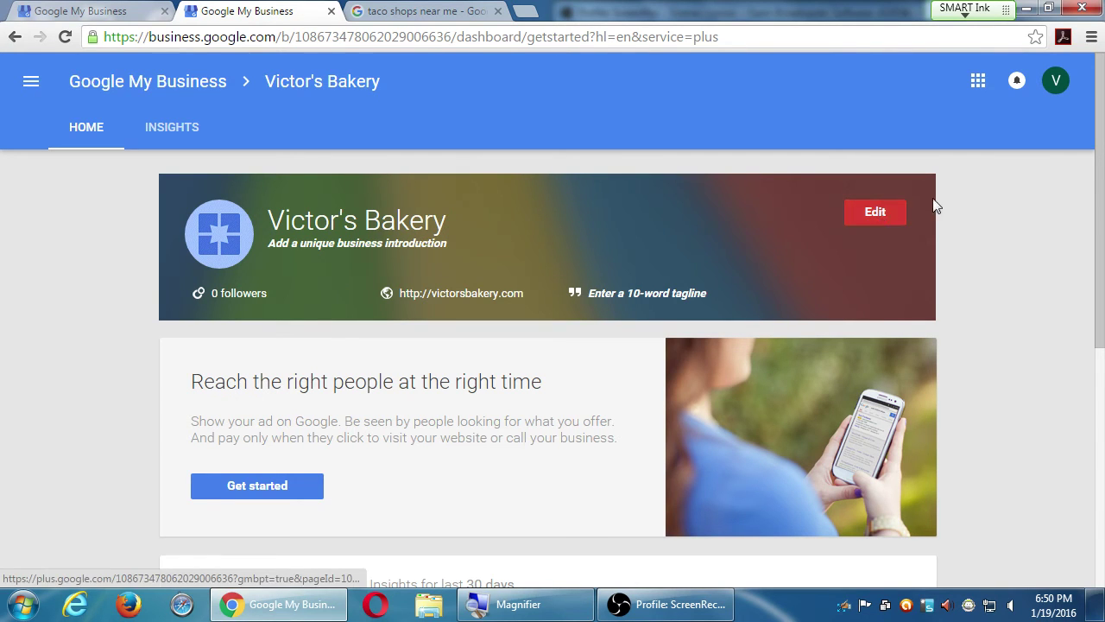
Open the Victor's Bakery Google+ About page and decline the new Google+ preview
left_click(877, 216)
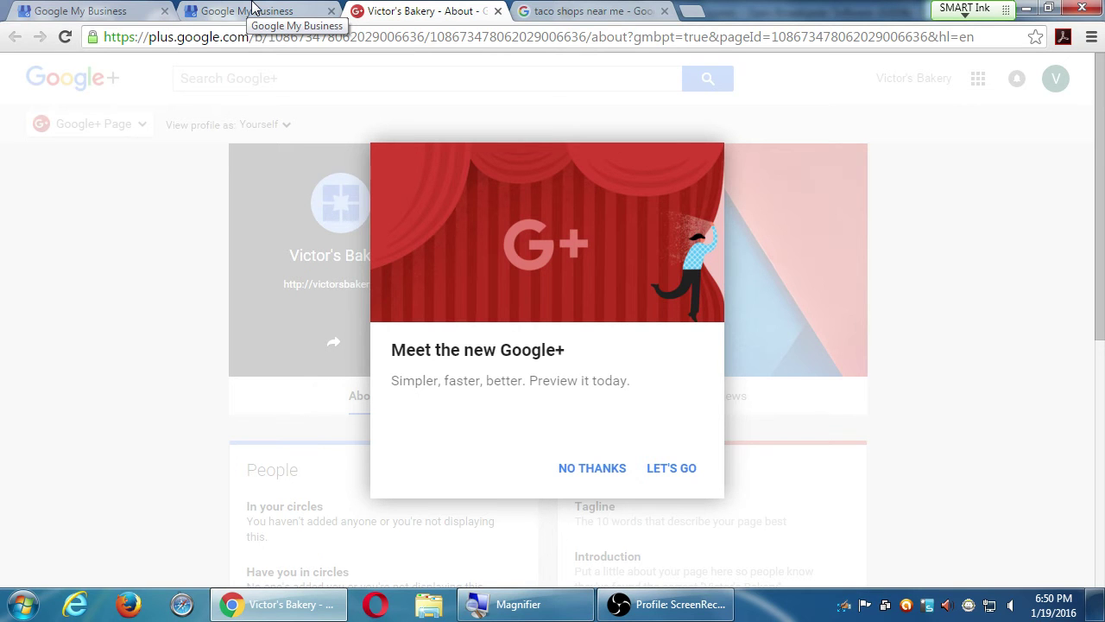
left_click(253, 8)
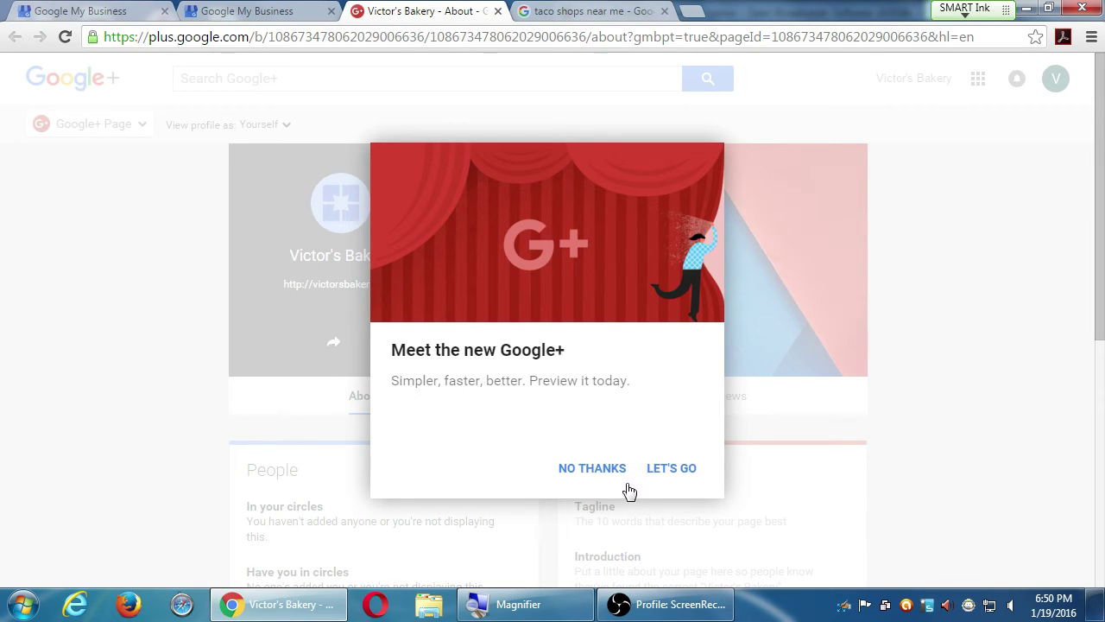
left_click(569, 471)
scroll(566, 484, "down", 2)
scroll(569, 496, "down", 1)
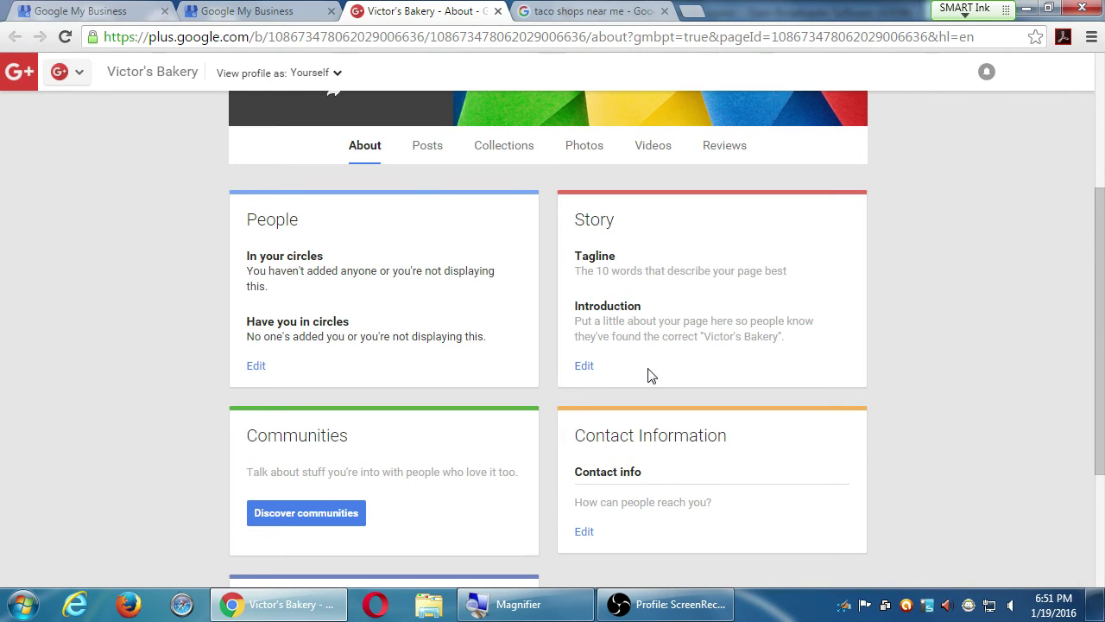
Open the Story editor on the About tab to reveal the Tagline and Introduction fields
left_click(586, 369)
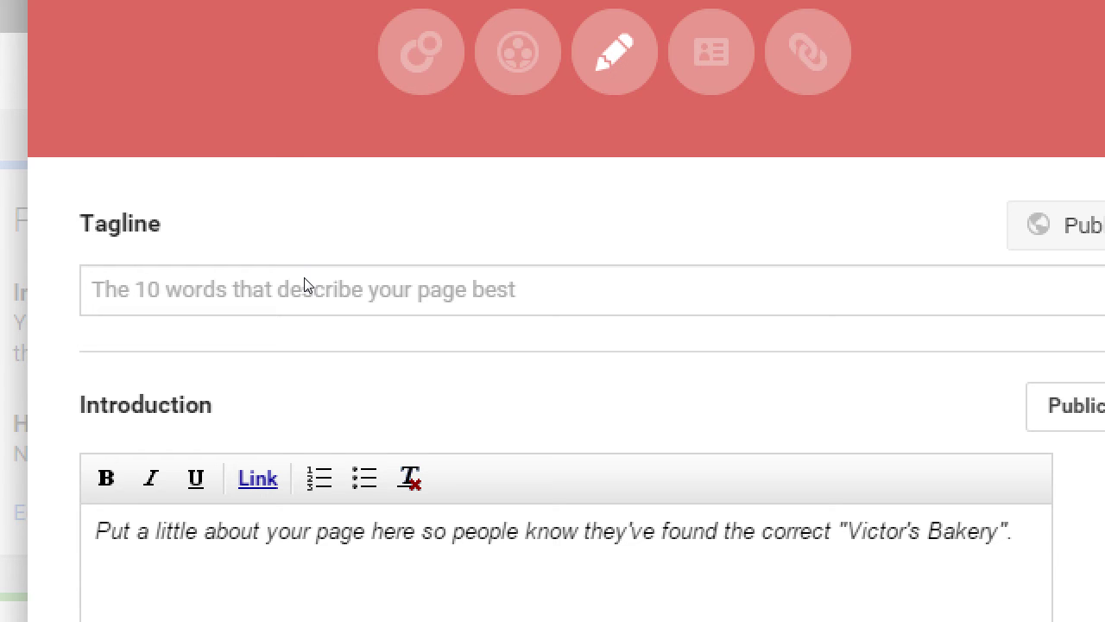
Enter the sample tagline 'San Diego Social Media Company Specializing in eCommerce'
left_click(305, 284)
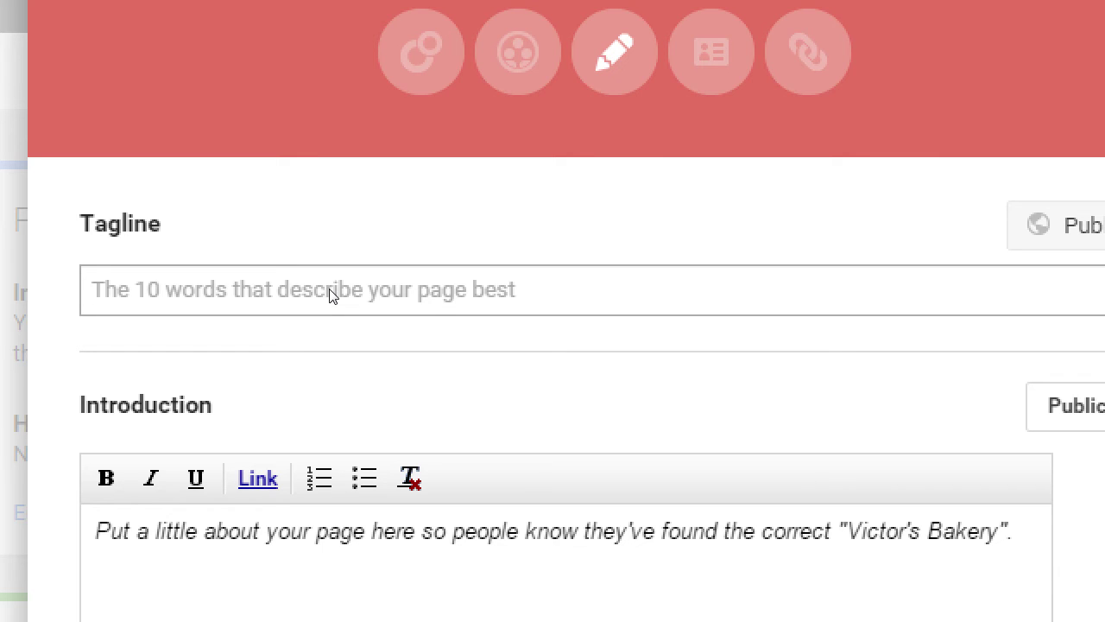
type("San Diego Scoa")
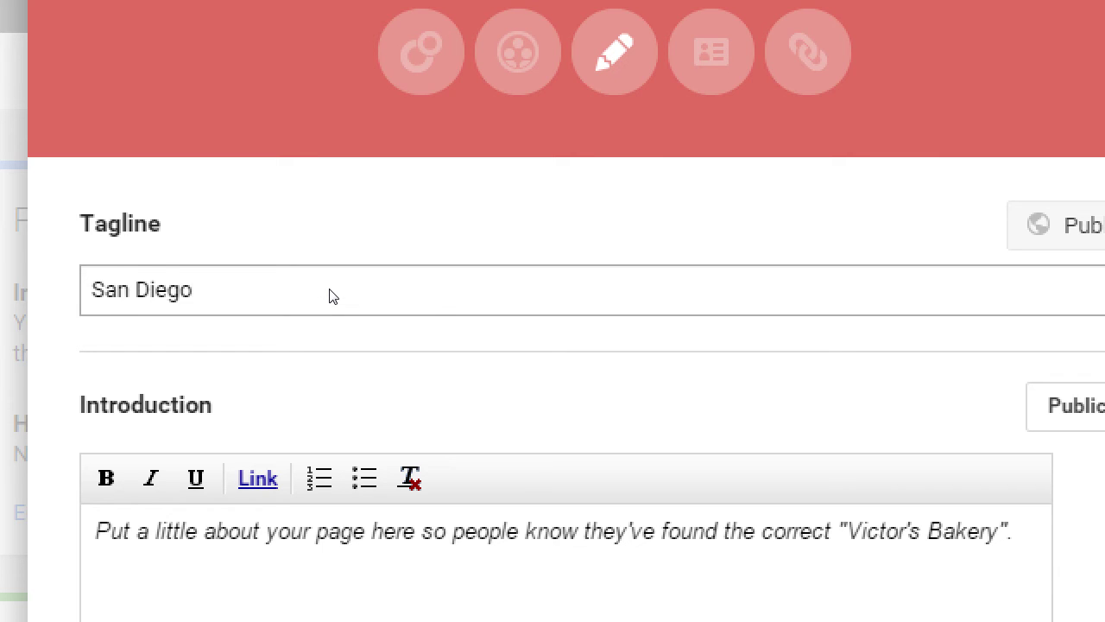
key("BackSpace")
key("BackSpace")
key("BackSpace")
type("ocial Media")
key("BackSpace")
key("BackSpace")
key("BackSpace")
type("edia Coi")
key("BackSpace")
type("mpany S")
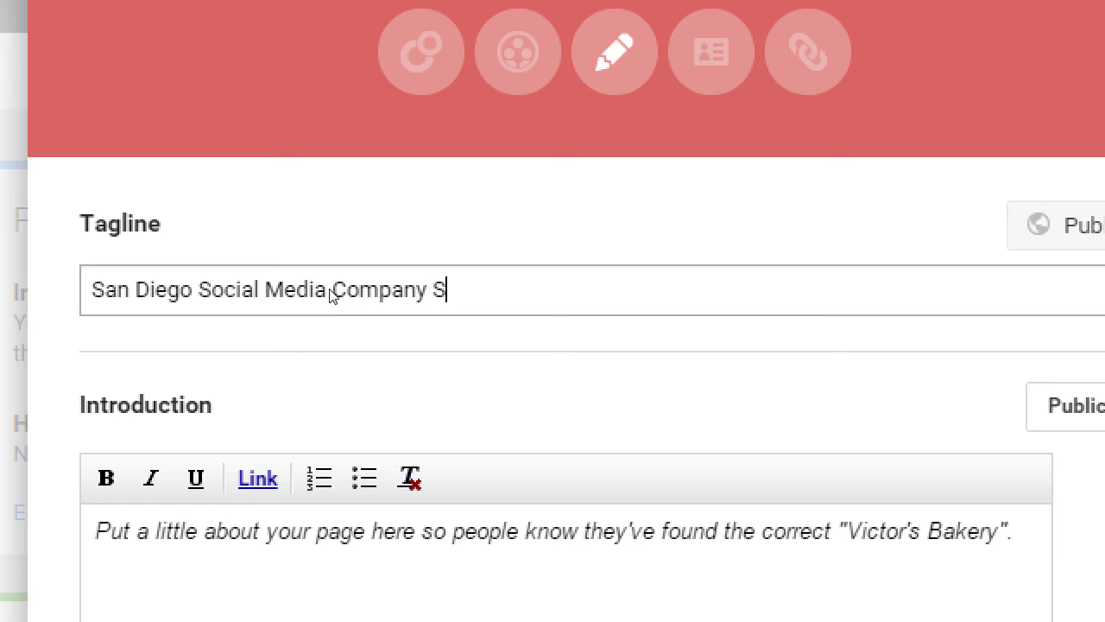
type("pecializa")
key("BackSpace")
key("BackSpace")
type("alia")
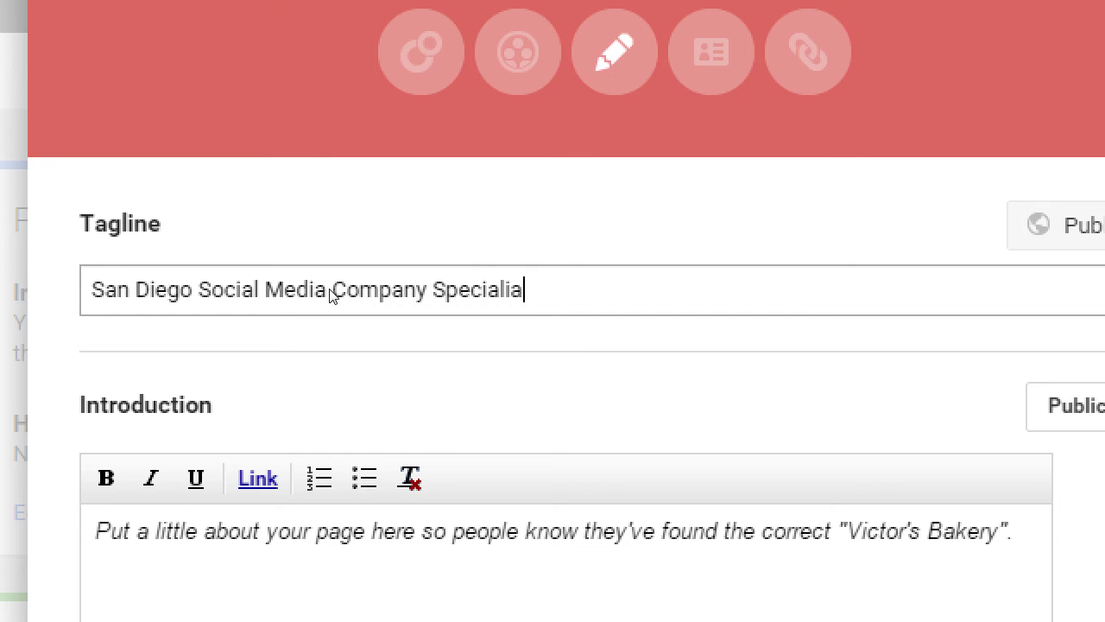
key("BackSpace")
type("zing in eComme")
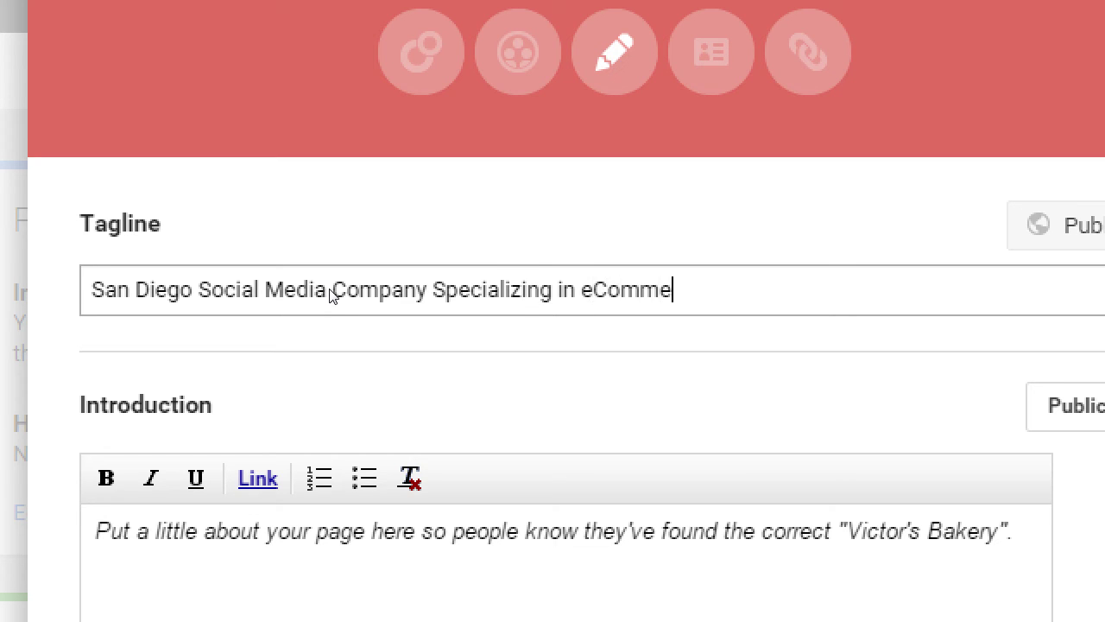
type("rce")
Replace the tagline with 'Family-Owned Bakery in the Heart of Eastlake, California.'
triple_click(330, 289)
key("BackSpace")
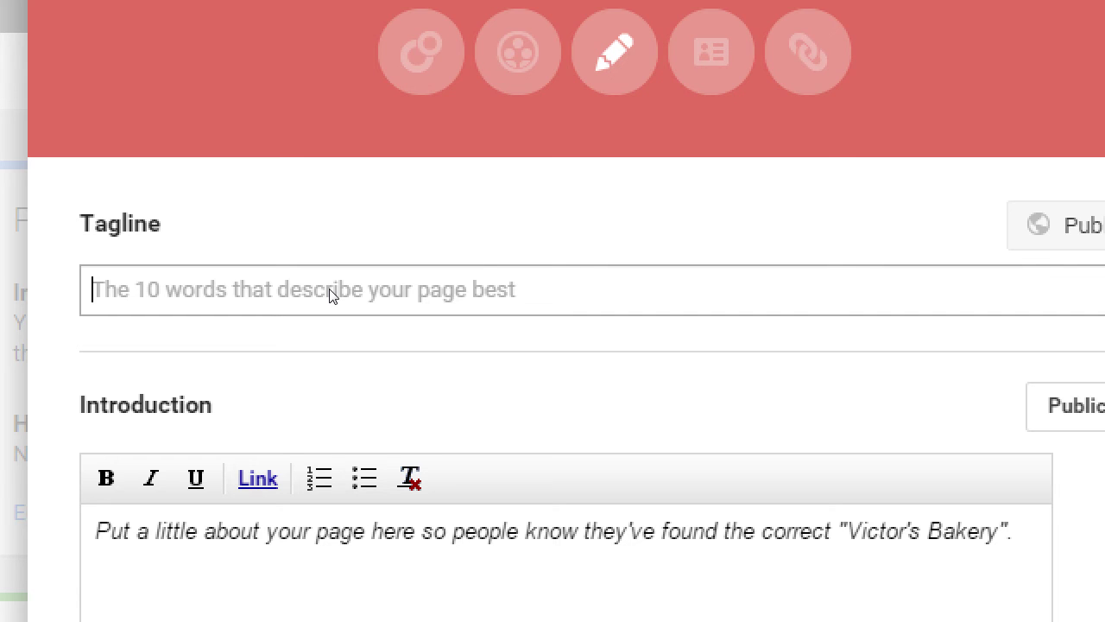
type("Family-Own")
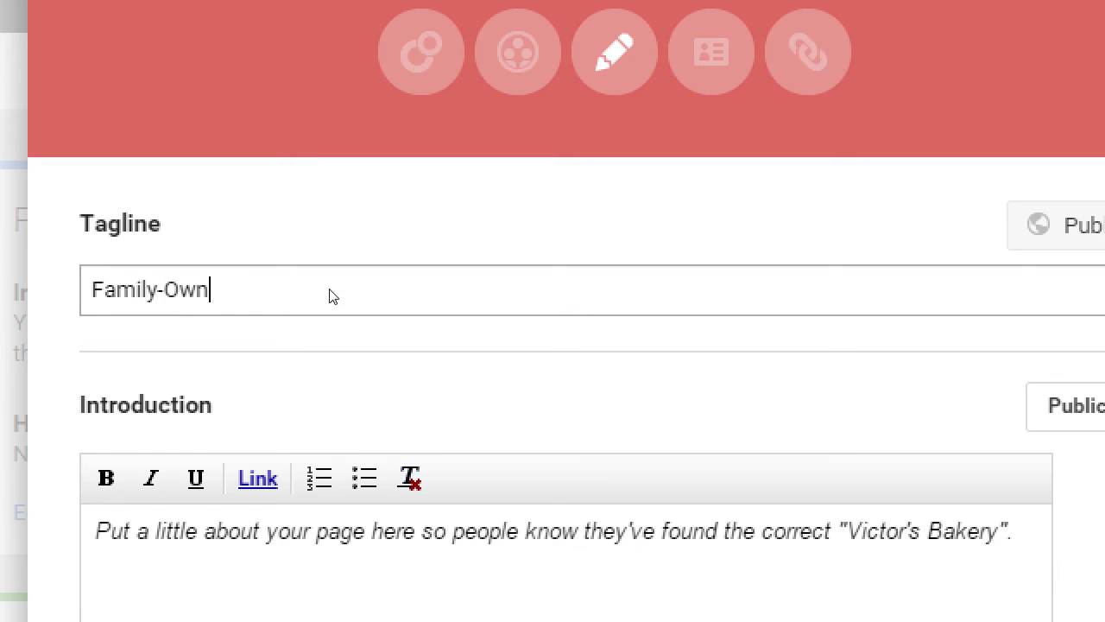
type("ed Bakery in the ")
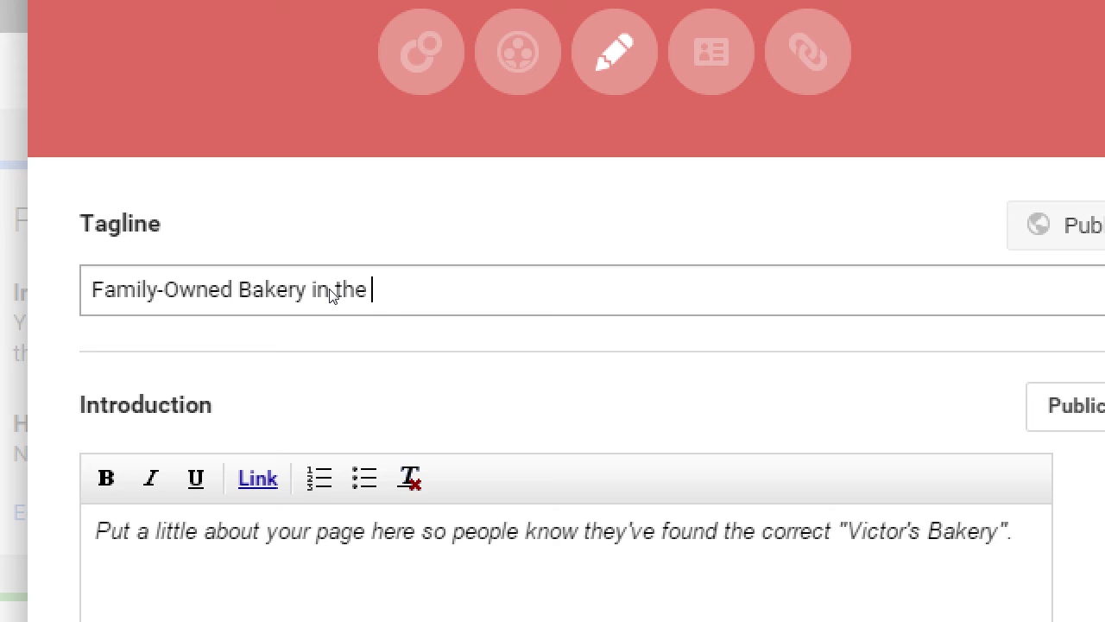
type("Heart of Eastlake, Califo")
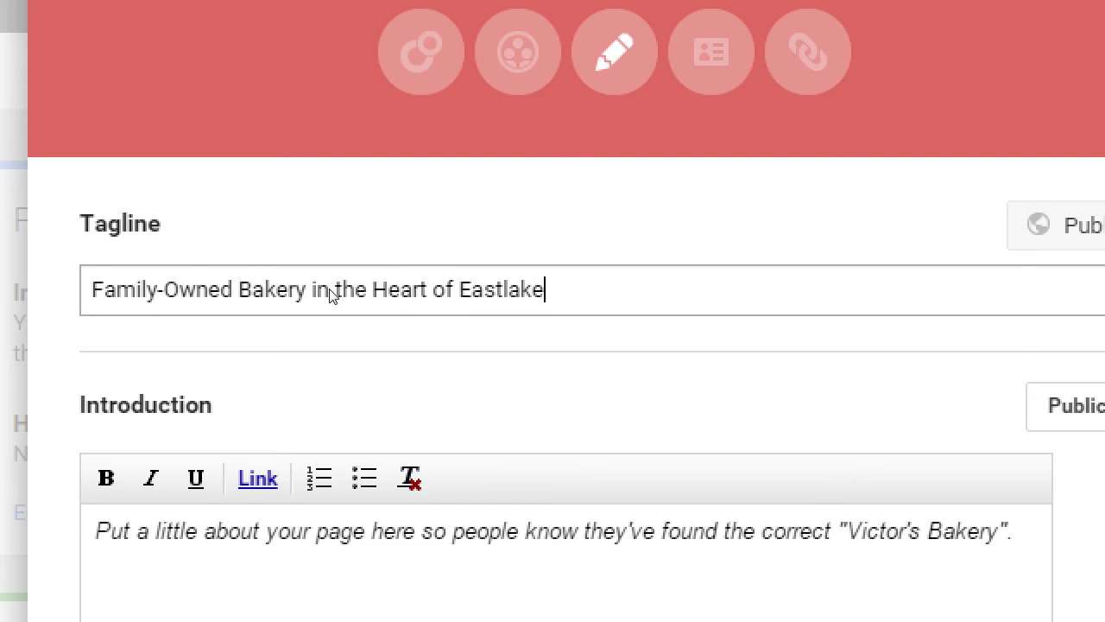
type("rnia.")
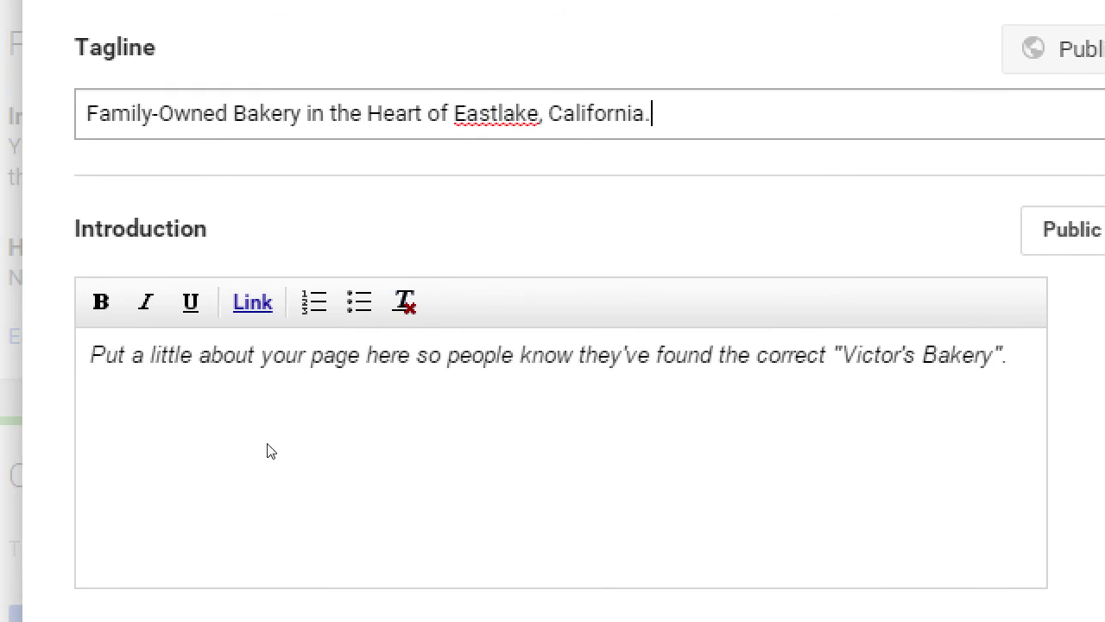
Write the Introduction 'Founded in 1899 Victor's Bakery has existed to bake the best, organic, family-friendly fare.'
left_click(364, 389)
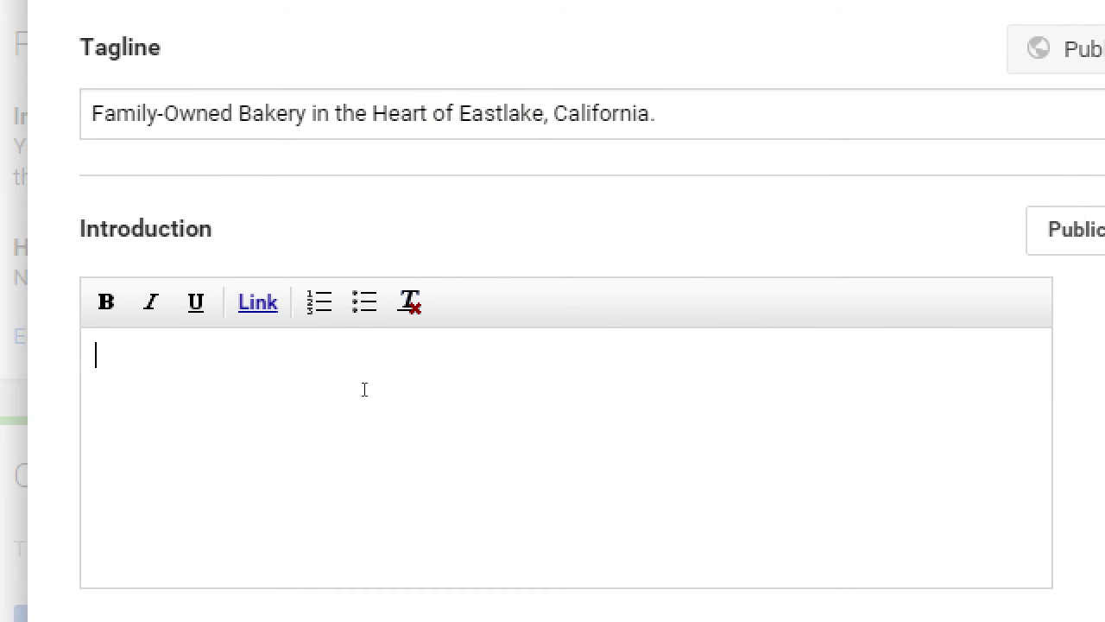
type("Founded in 189")
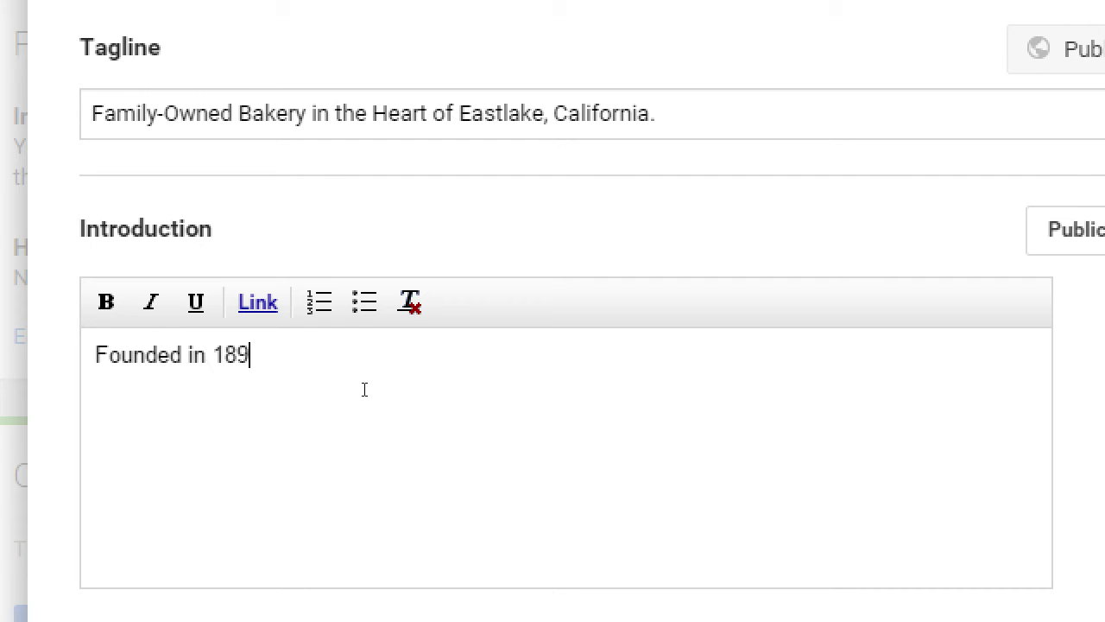
type("9 Victor's ")
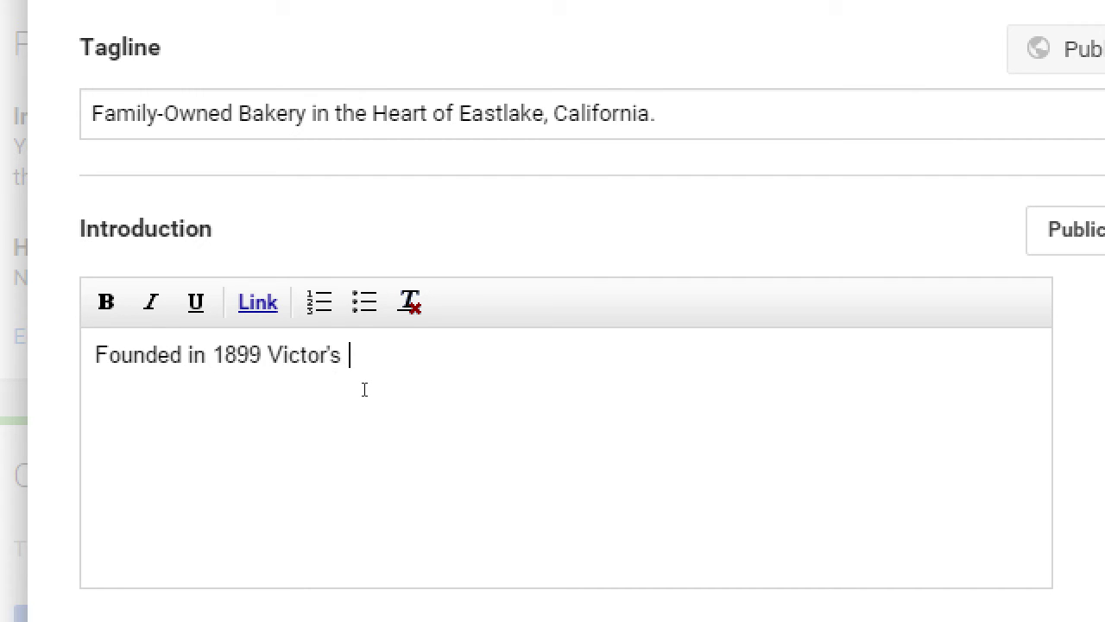
type("Bakery has lived")
key("BackSpace")
key("BackSpace")
key("BackSpace")
key("BackSpace")
key("BackSpace")
type("existed")
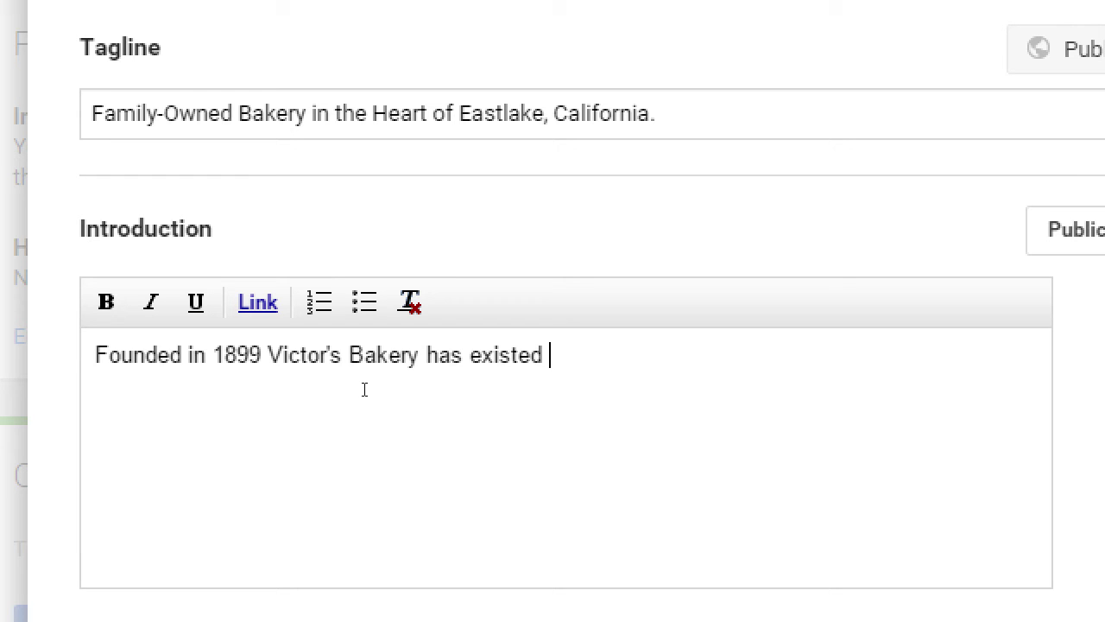
type("to bake the")
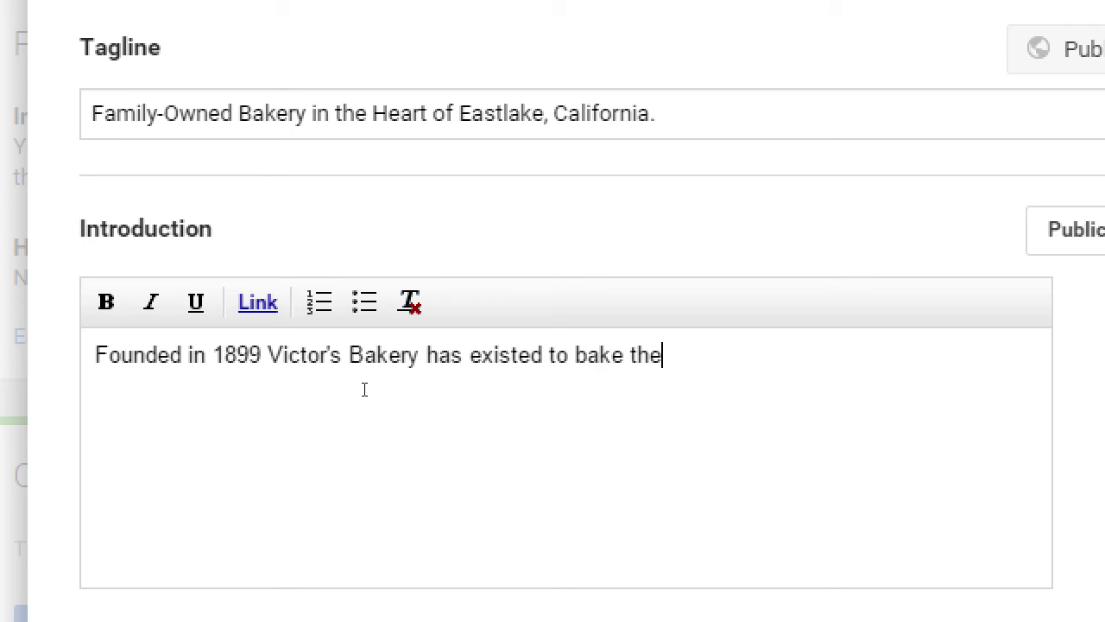
type(" best")
key("BackSpace")
type(", organic,")
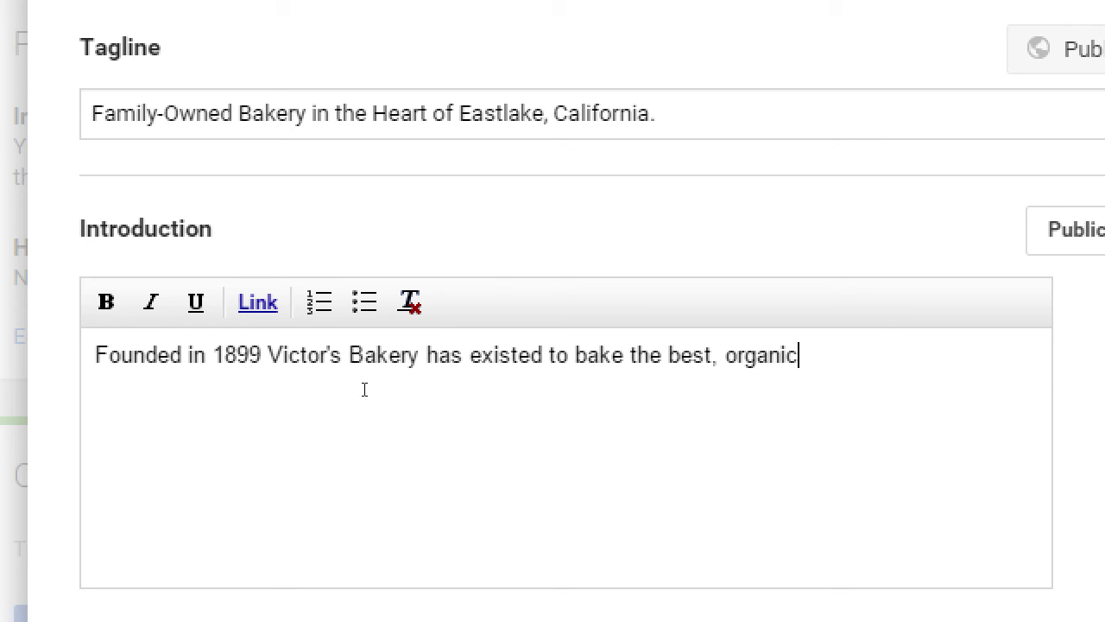
key("BackSpace")
type(", family-friendly fare..a")
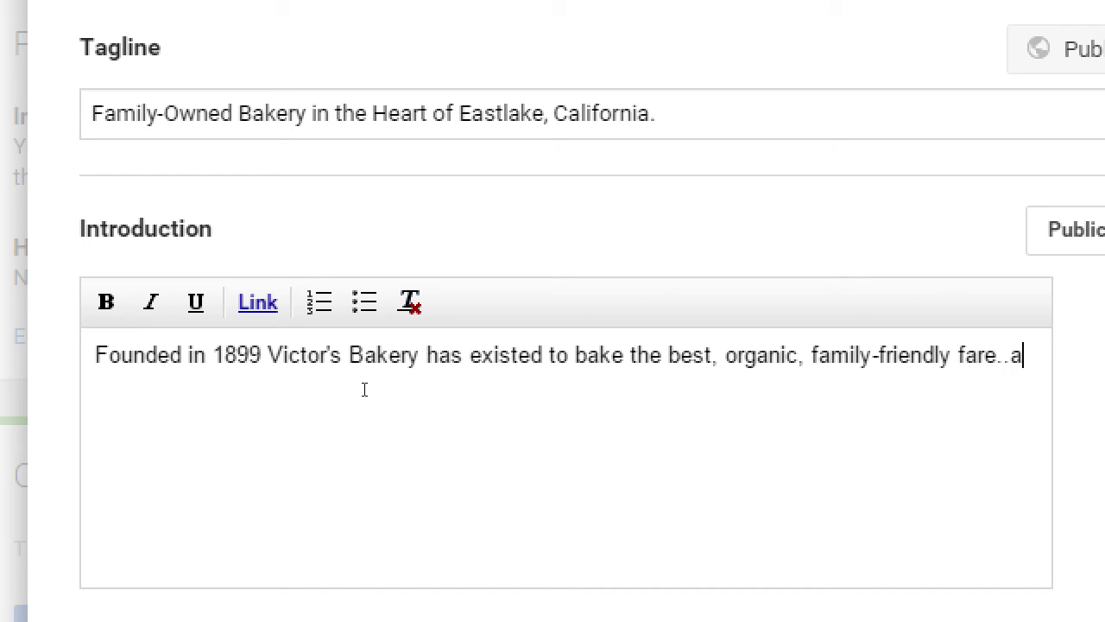
type("m.d,fd,s.ds.dmdf,m.,m.,.m, ., ,.m ,m.")
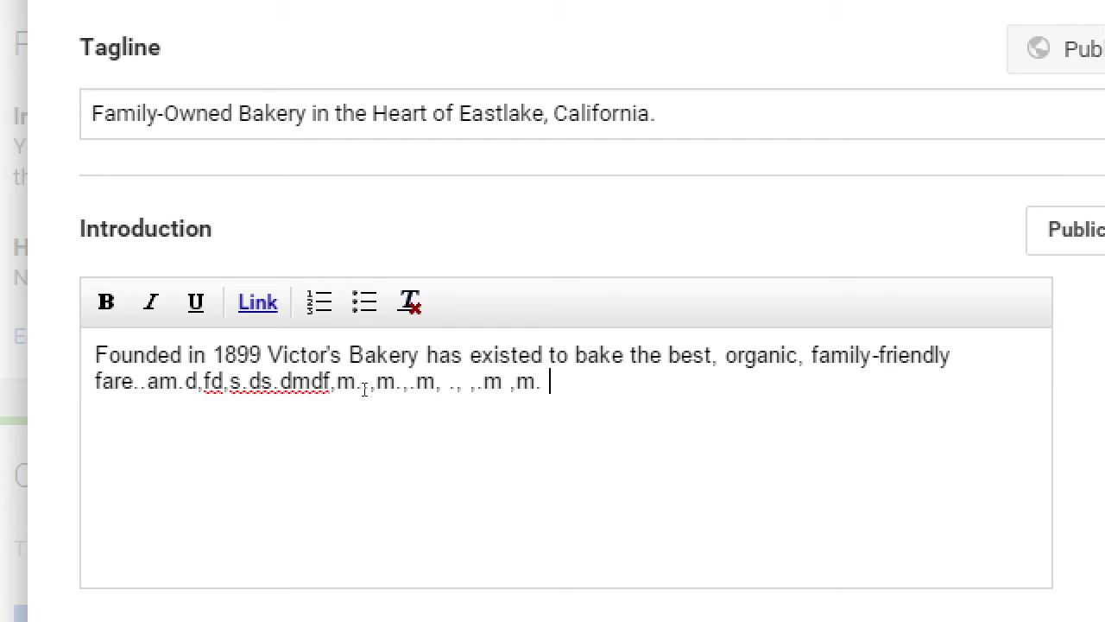
Add the line 'Exclusive Google+ Coupons: Follow us and save' and select it for linking
key("Return")
type("Exclus")
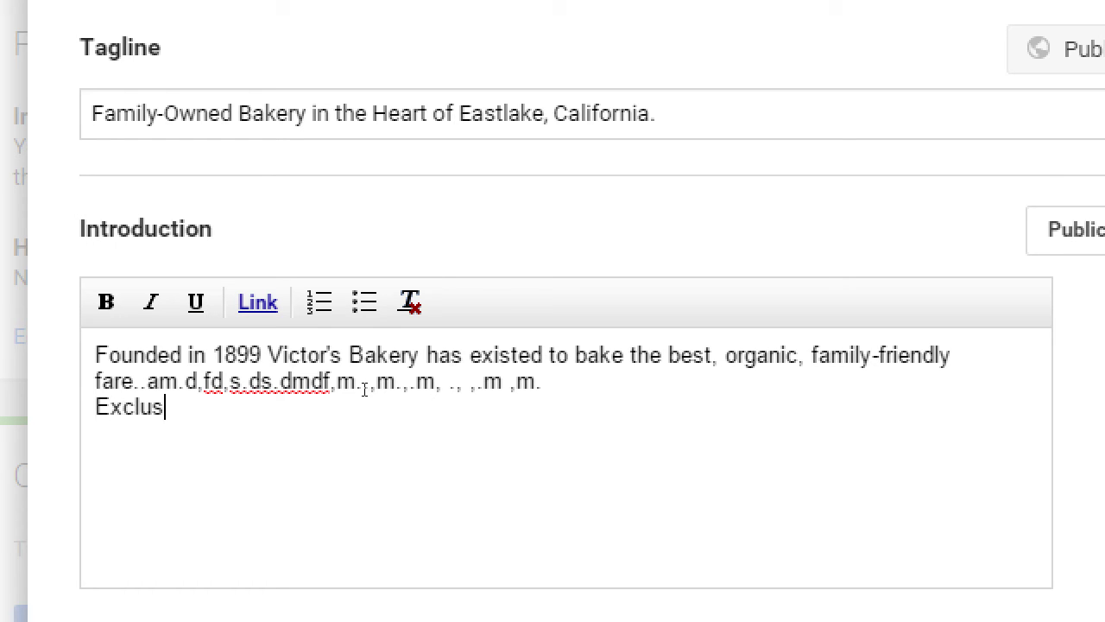
type("ive Google")
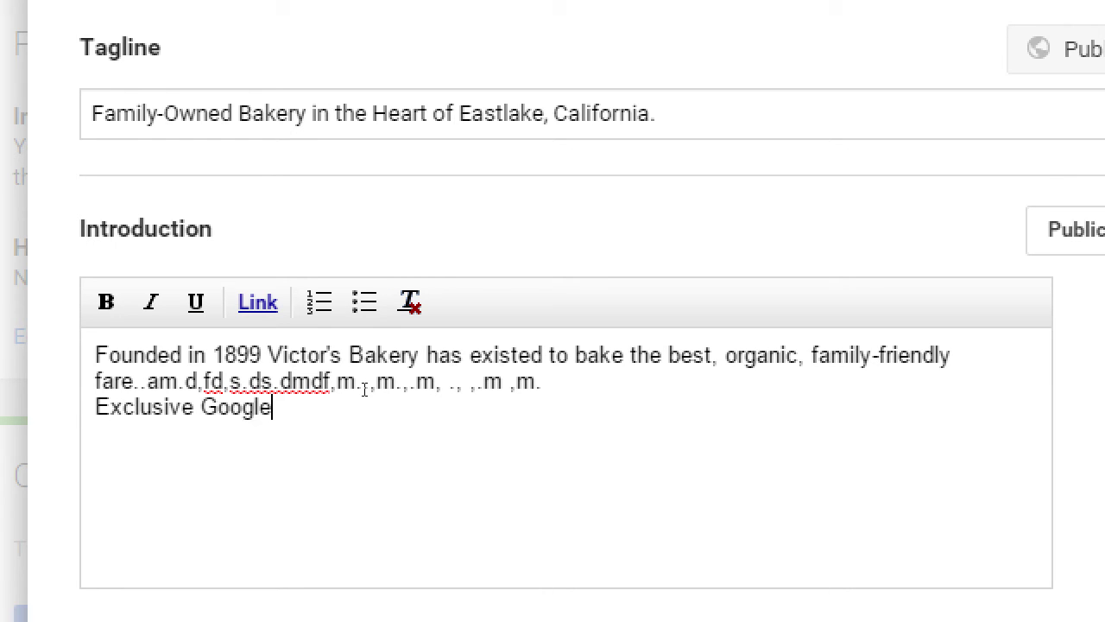
type("+ Coups")
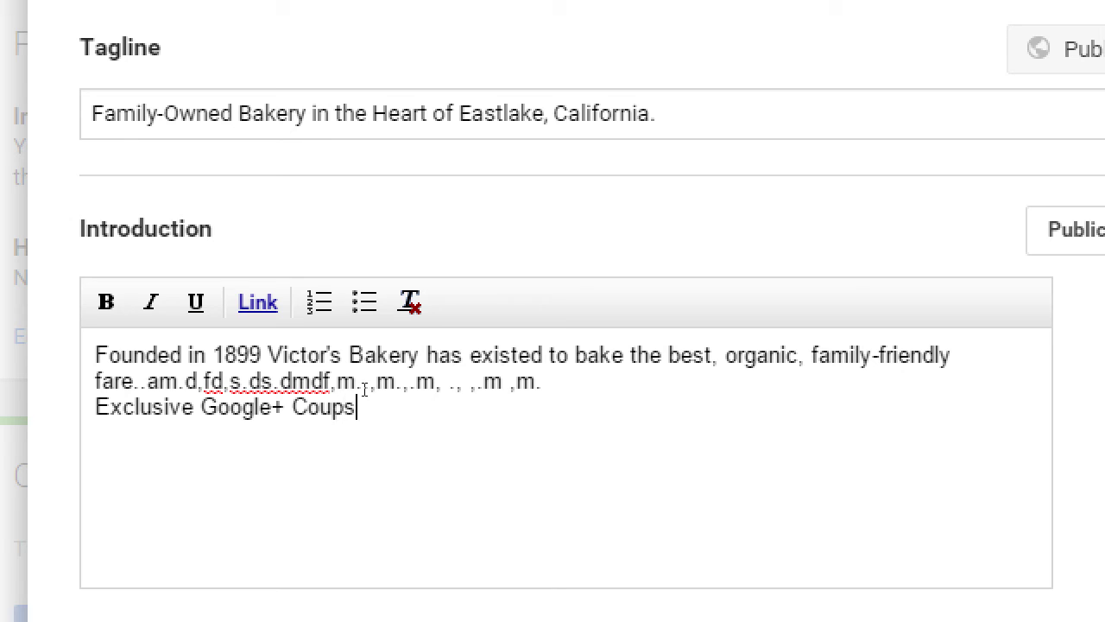
key("BackSpace")
type("ons: Follow us")
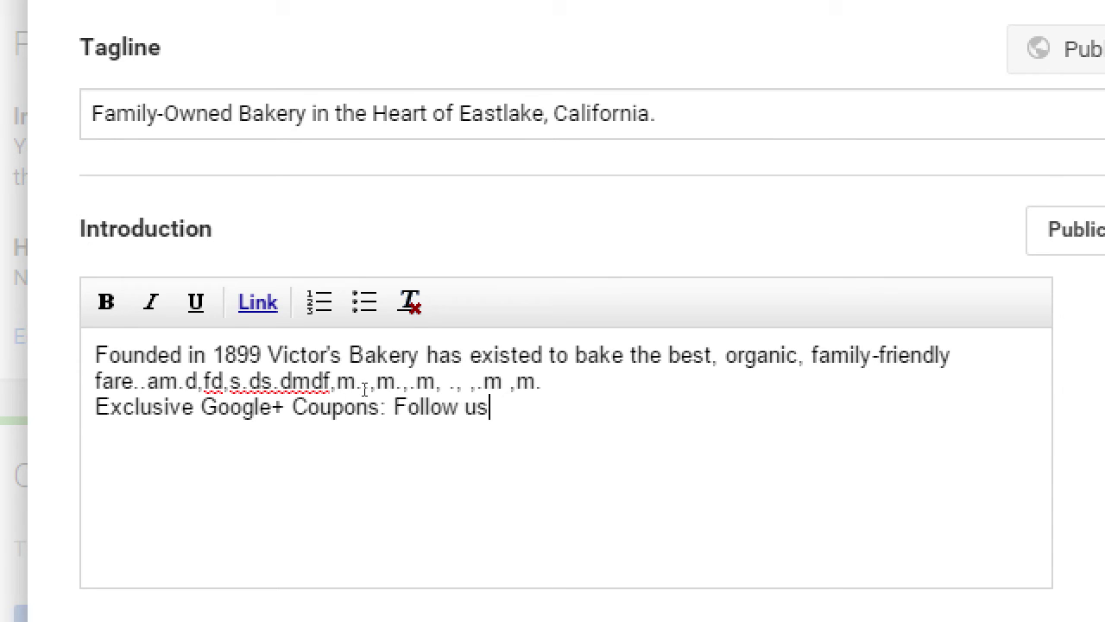
type(" and save")
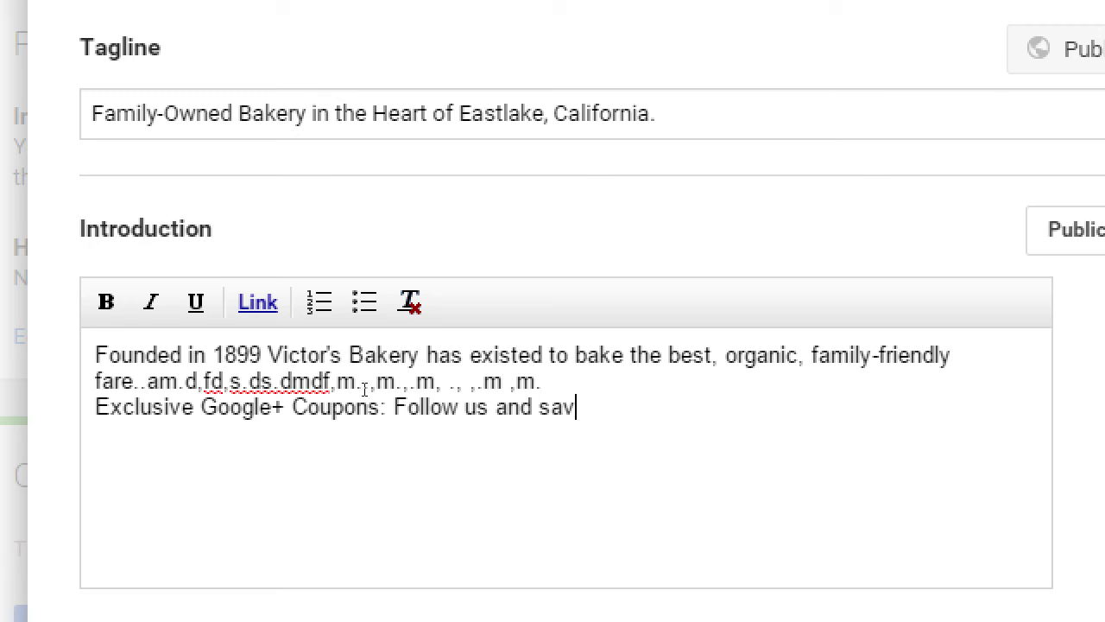
key("shift+Home")
key("ctrl+k")
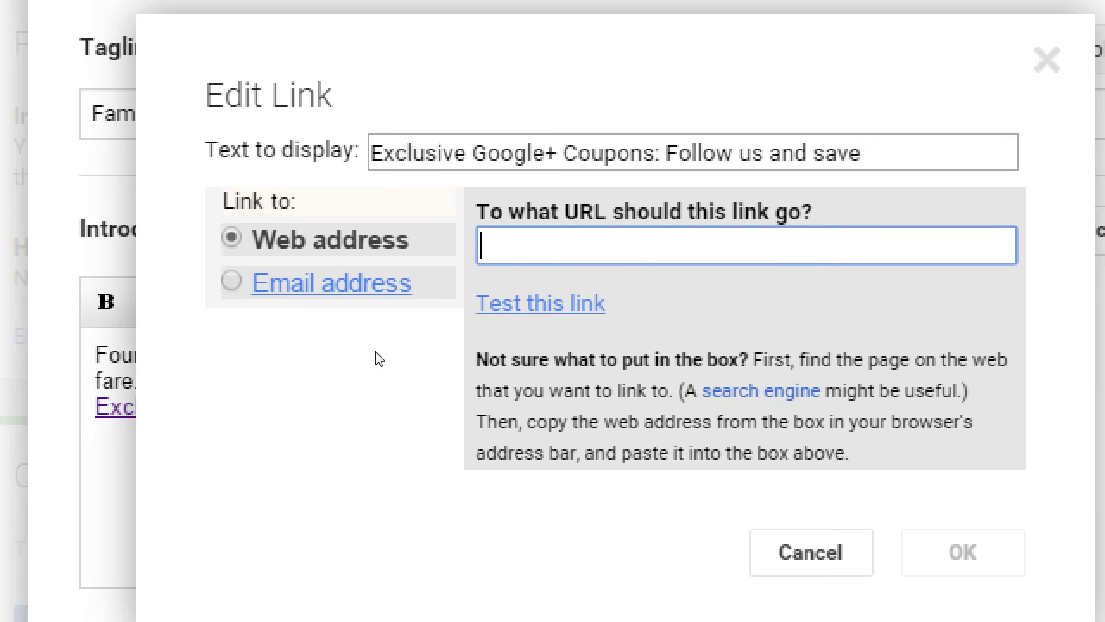
Link the coupon line to victor.com/sales
type("vict")
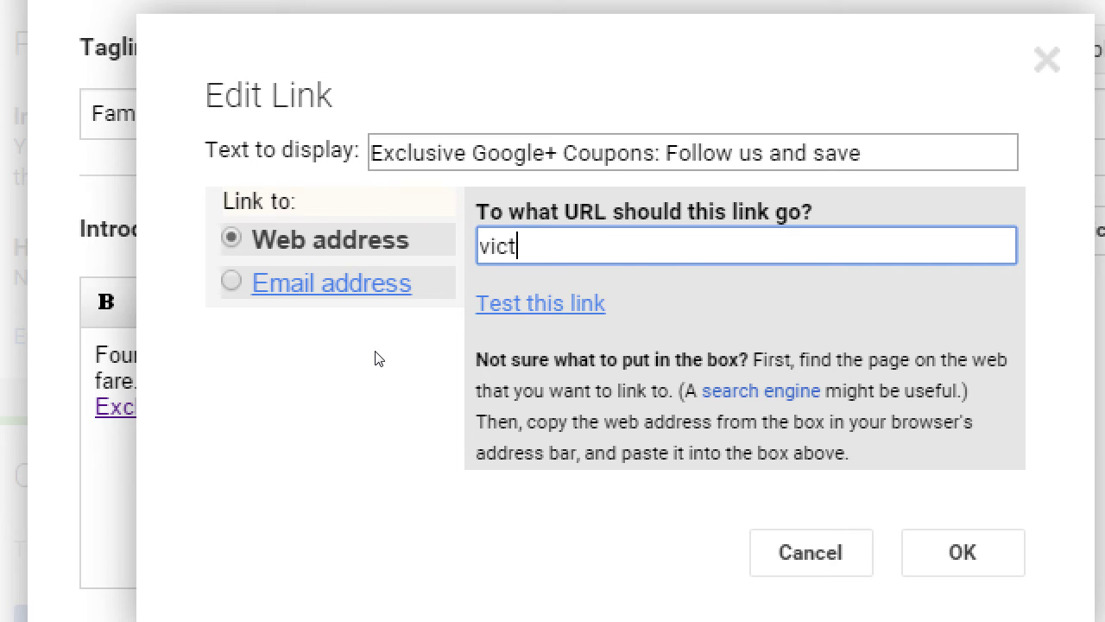
type("or.com/sales")
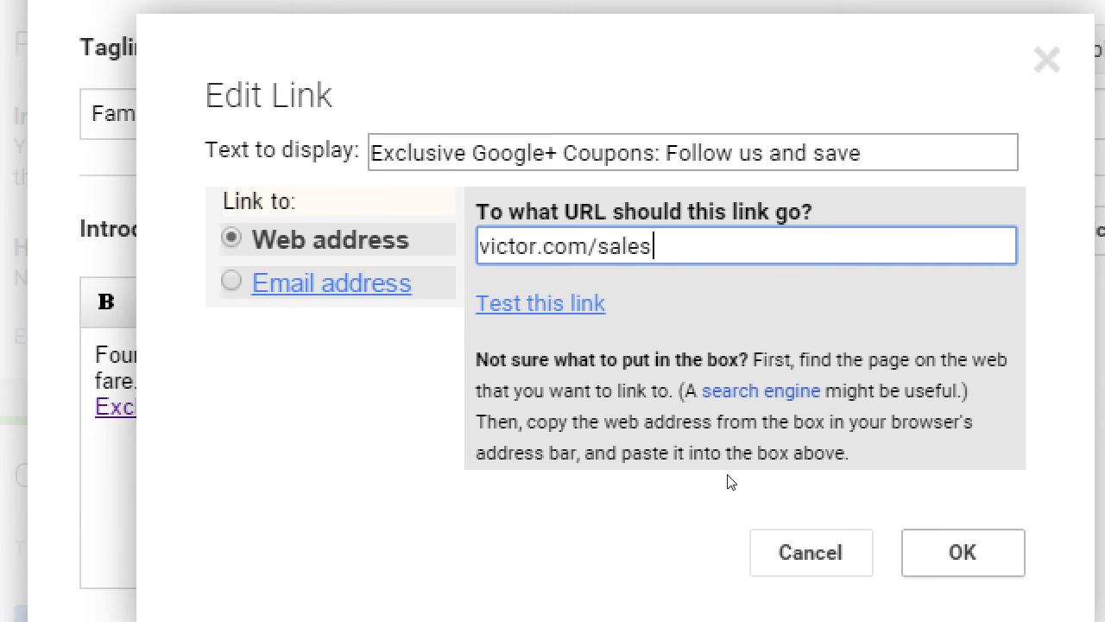
left_click(963, 553)
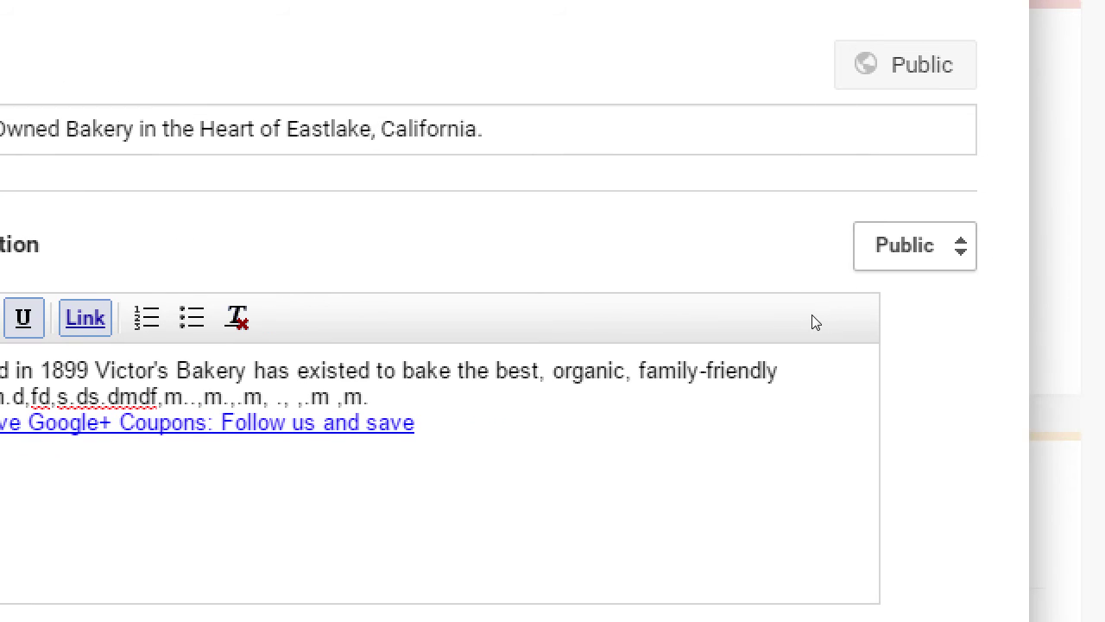
left_click(1055, 256)
key("Up")
key("Down")
key("Down")
key("Down")
key("Down")
key("Down")
key("Down")
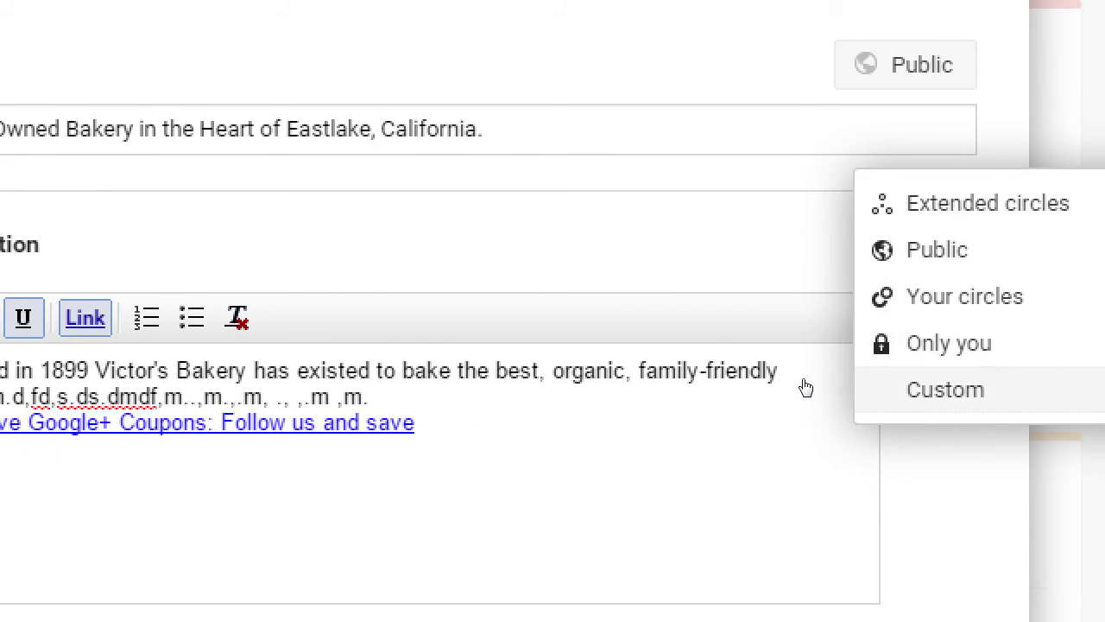
key("Up")
key("Up")
key("Up")
key("Down")
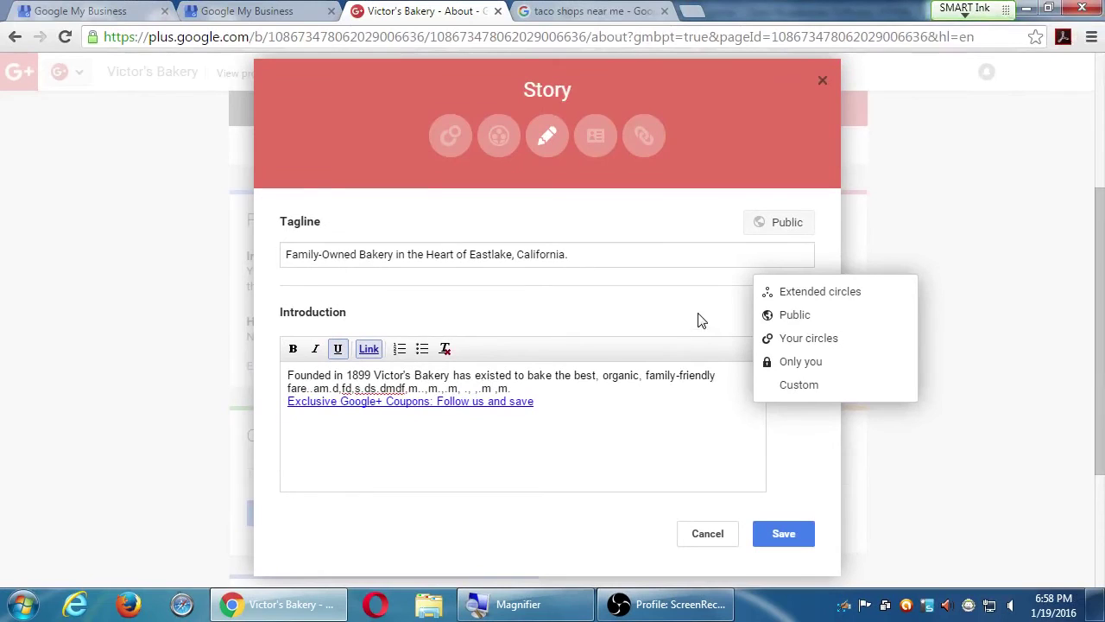
left_click(800, 429)
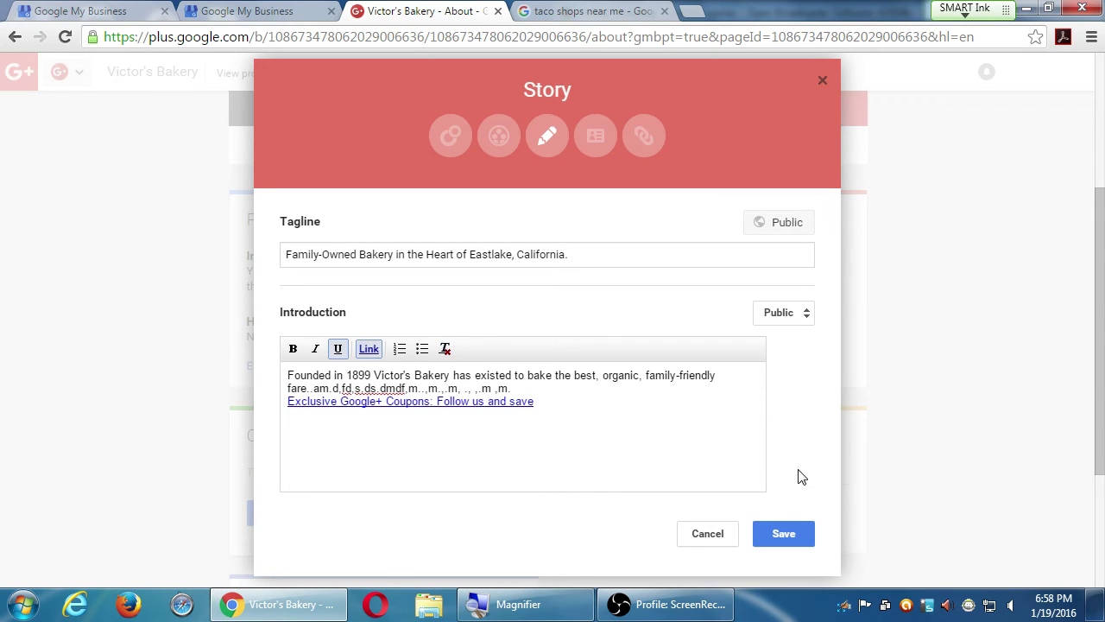
Save the Story and open the Contact Information editor
left_click(785, 533)
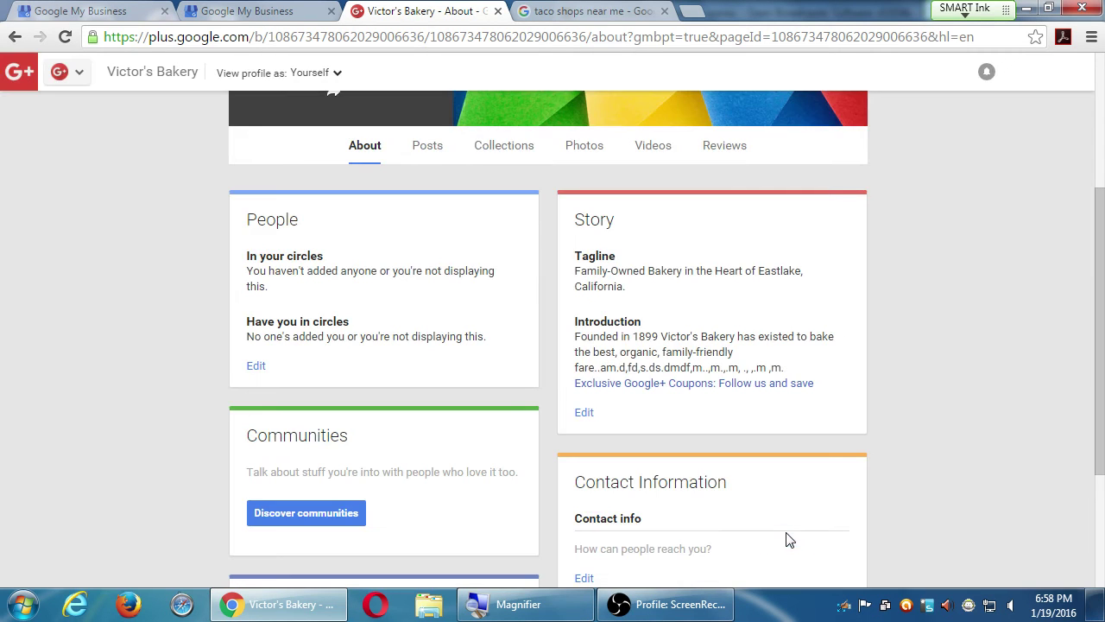
scroll(885, 367, "down", 1)
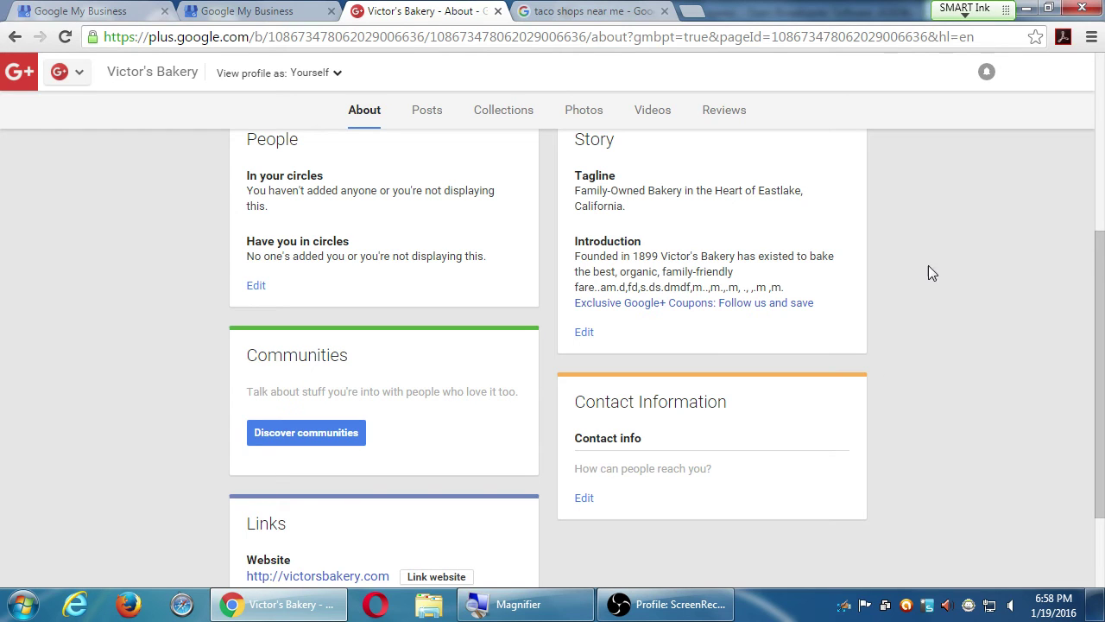
left_click(584, 499)
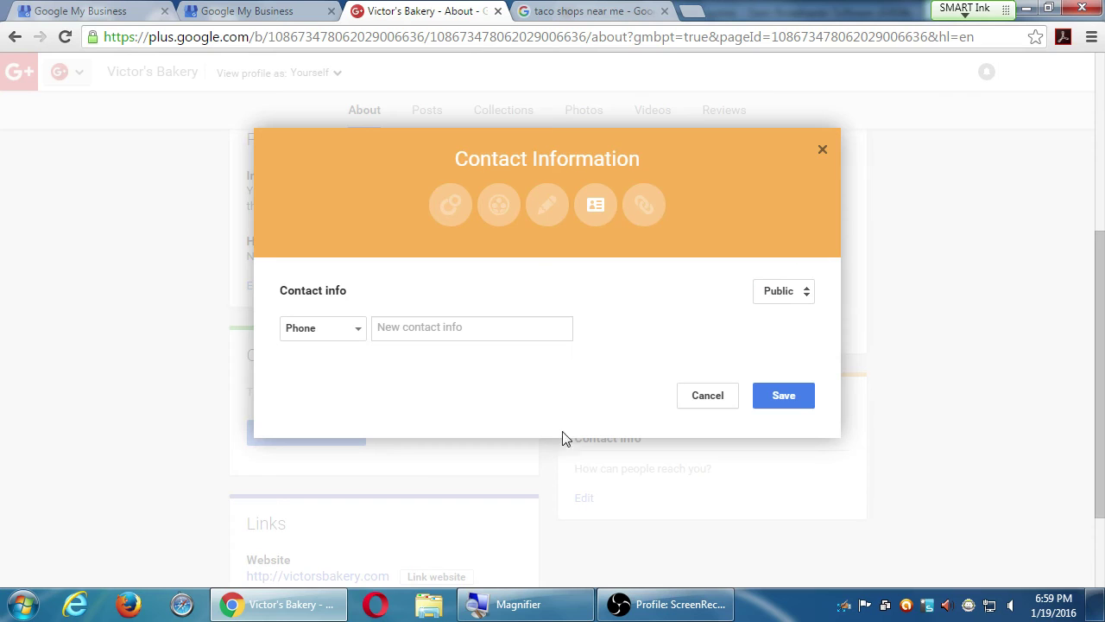
Check the Public visibility options, then add a new contact entry and show its type list
left_click(773, 298)
left_click(709, 311)
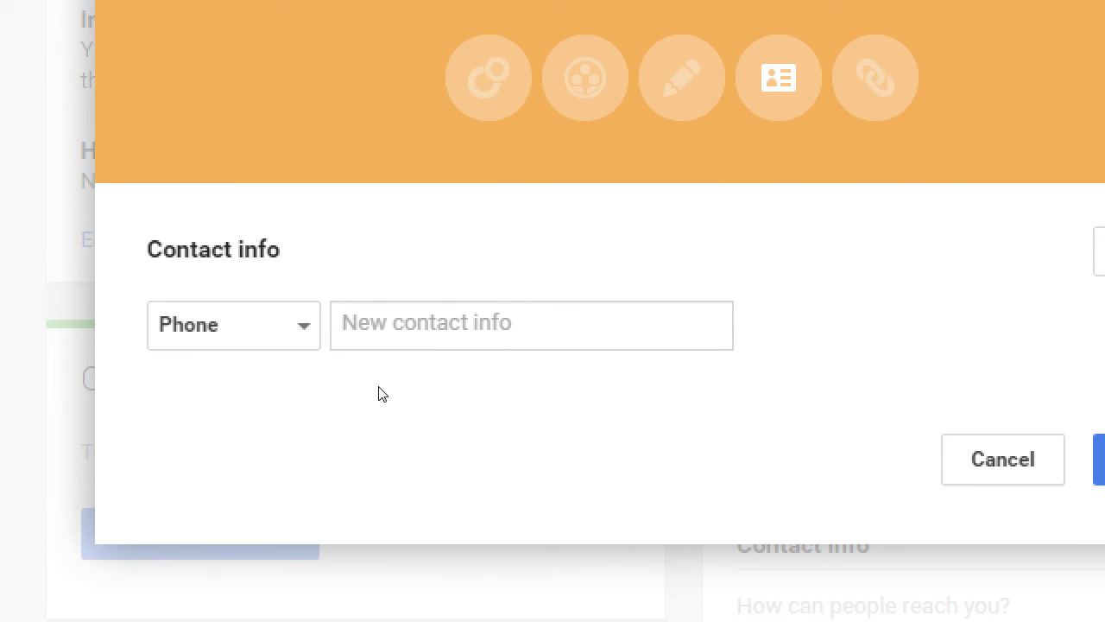
left_click(345, 328)
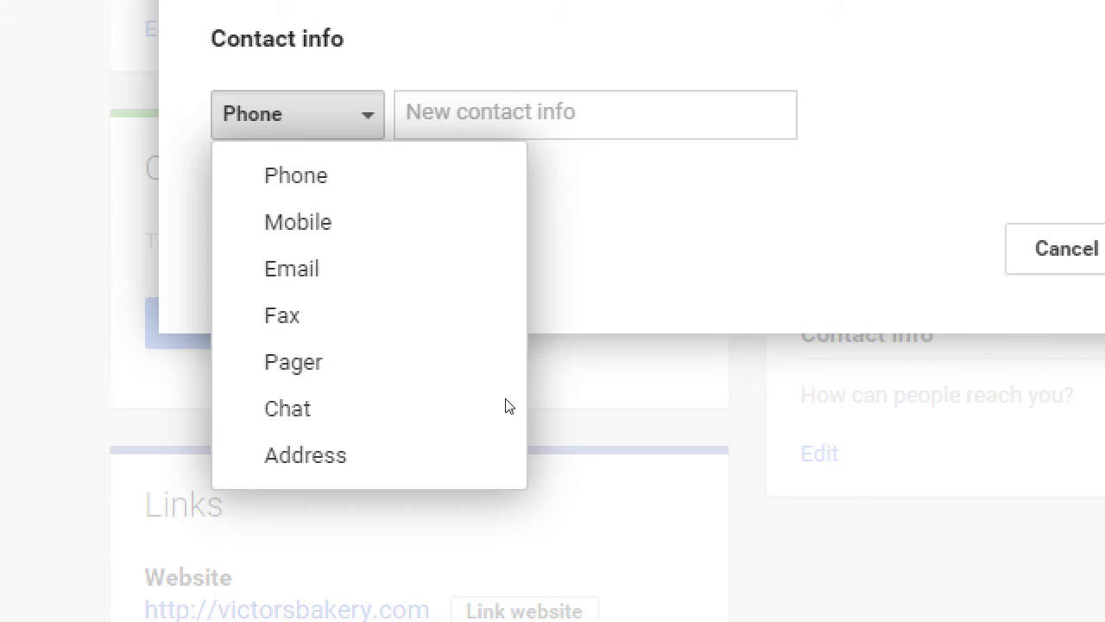
key("Escape")
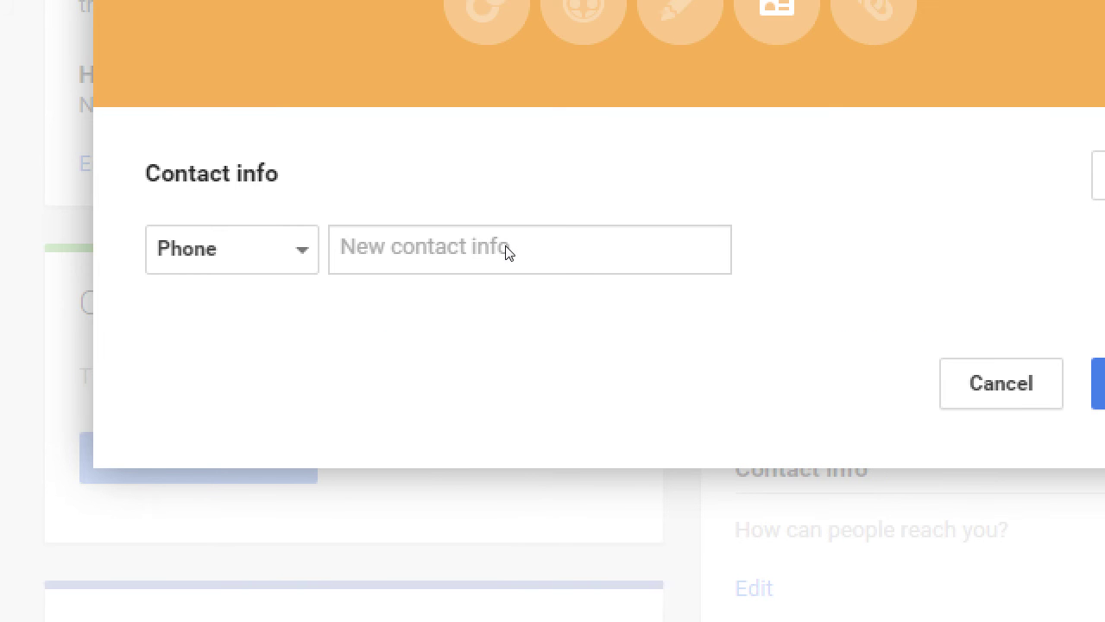
left_click(571, 115)
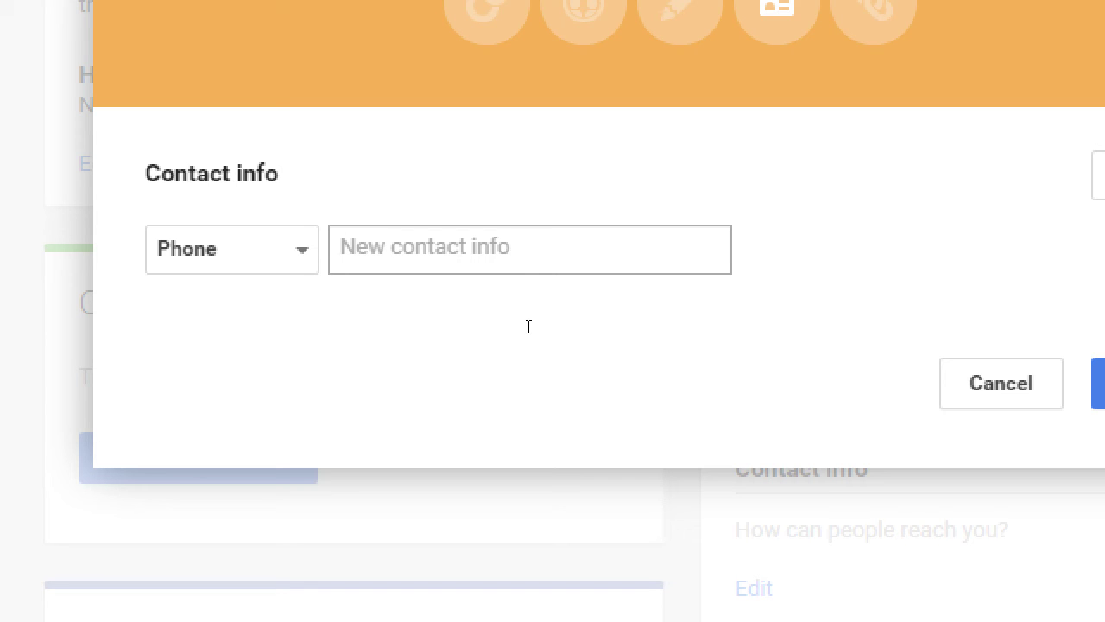
left_click(298, 250)
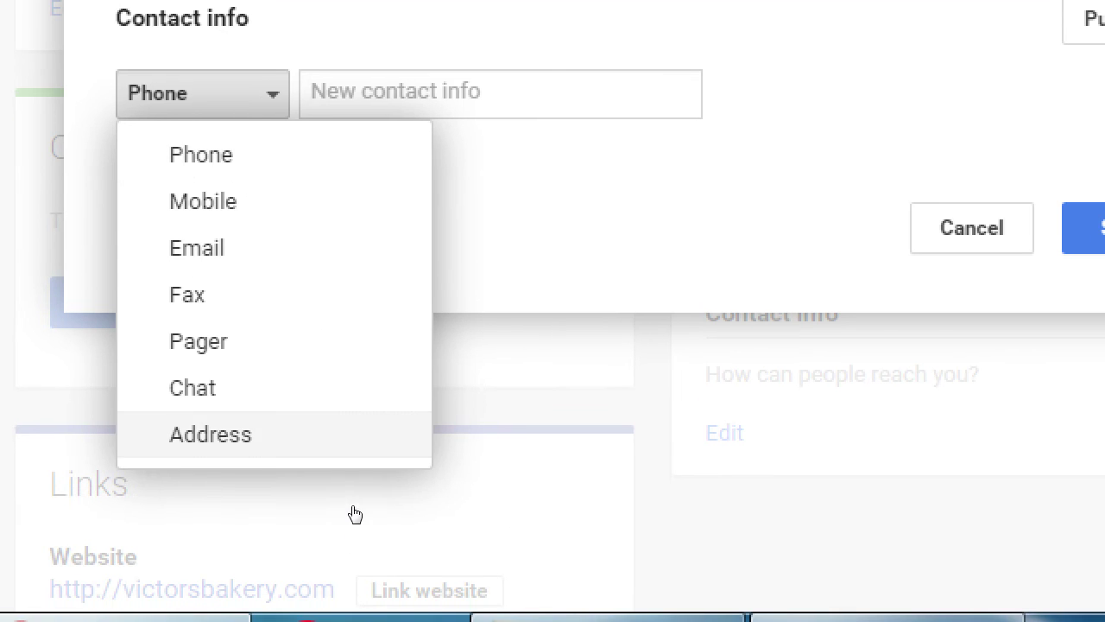
key("Return")
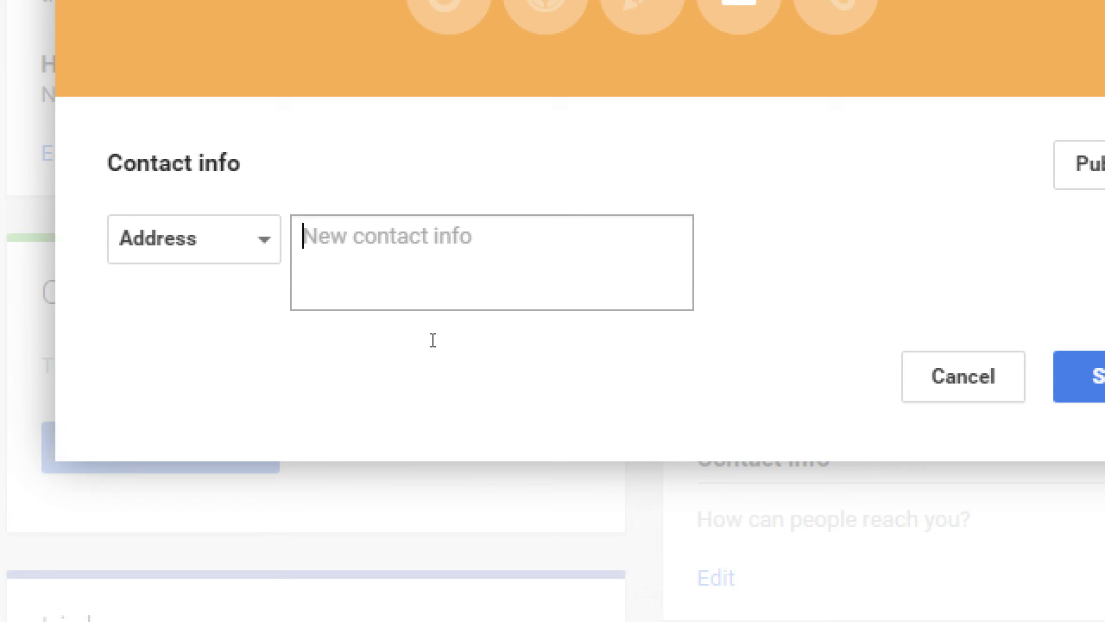
type("PO Box")
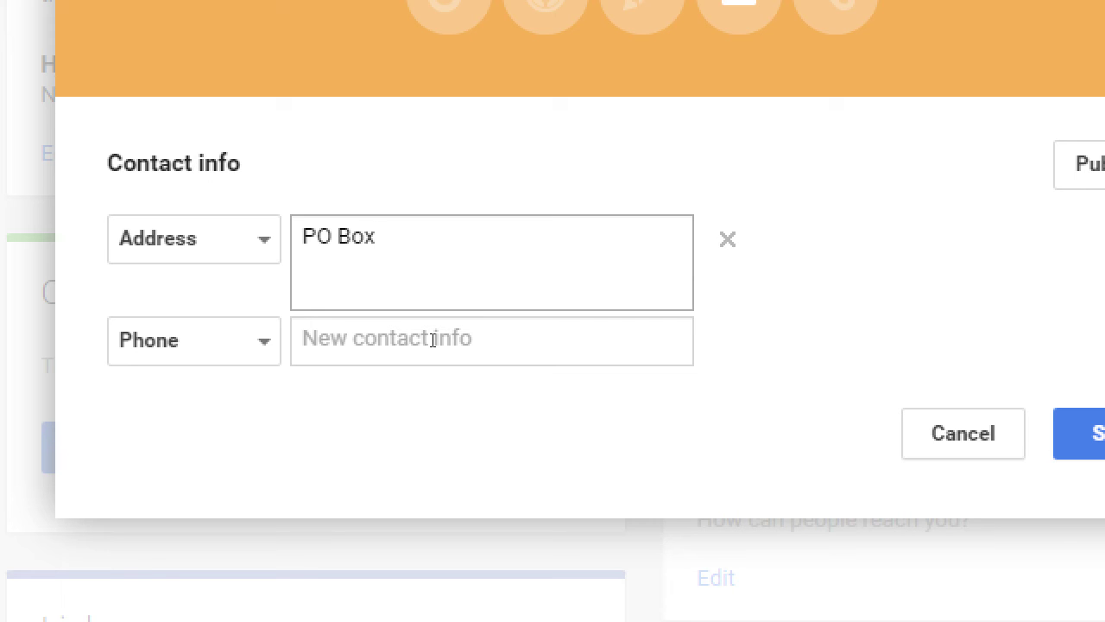
key("BackSpace")
key("BackSpace")
key("BackSpace")
key("BackSpace")
key("BackSpace")
key("BackSpace")
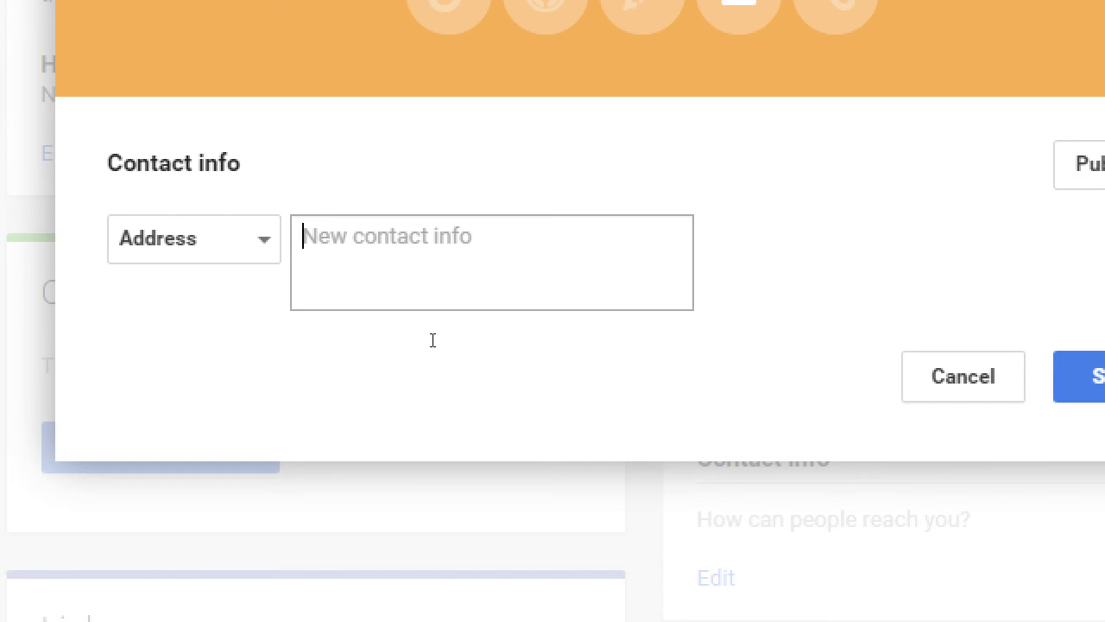
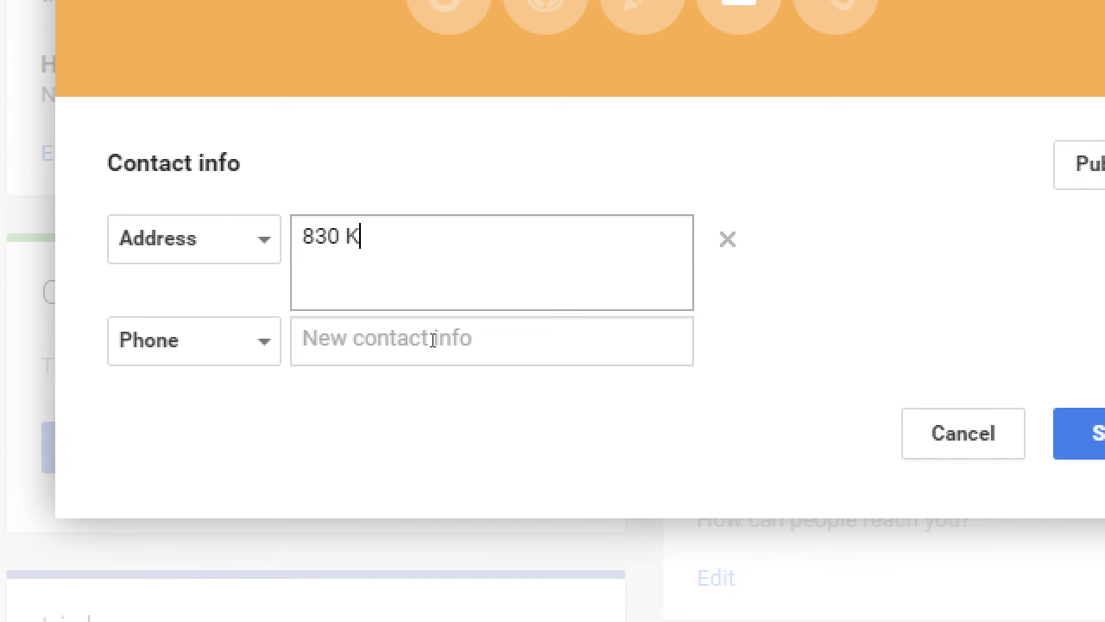
key("Return")
type("Chula")
type(" Vista Ca")
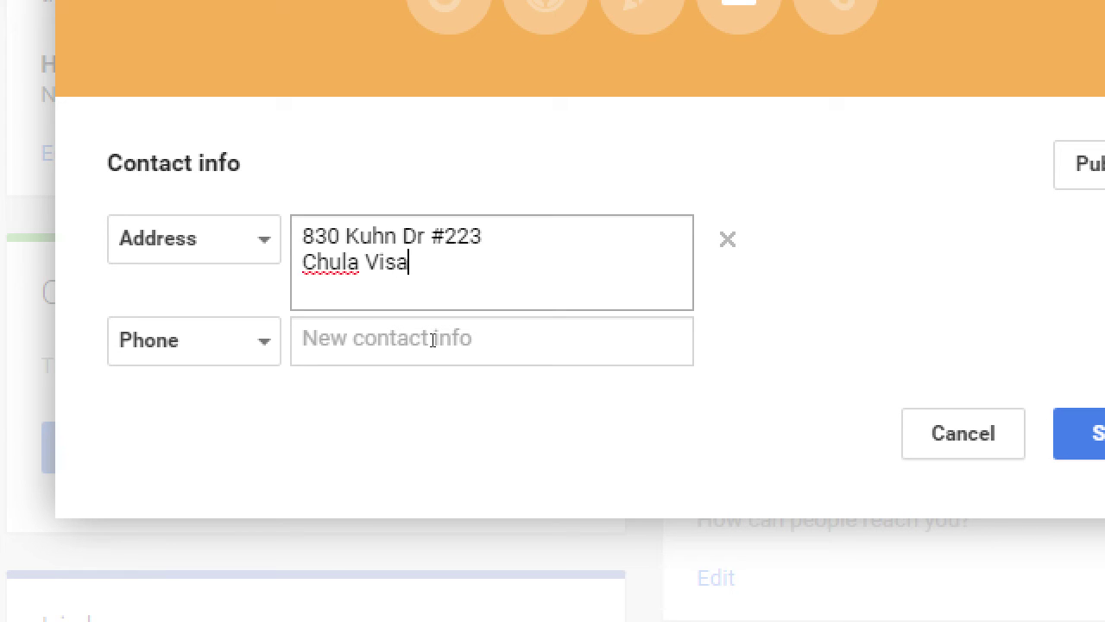
type("mpo")
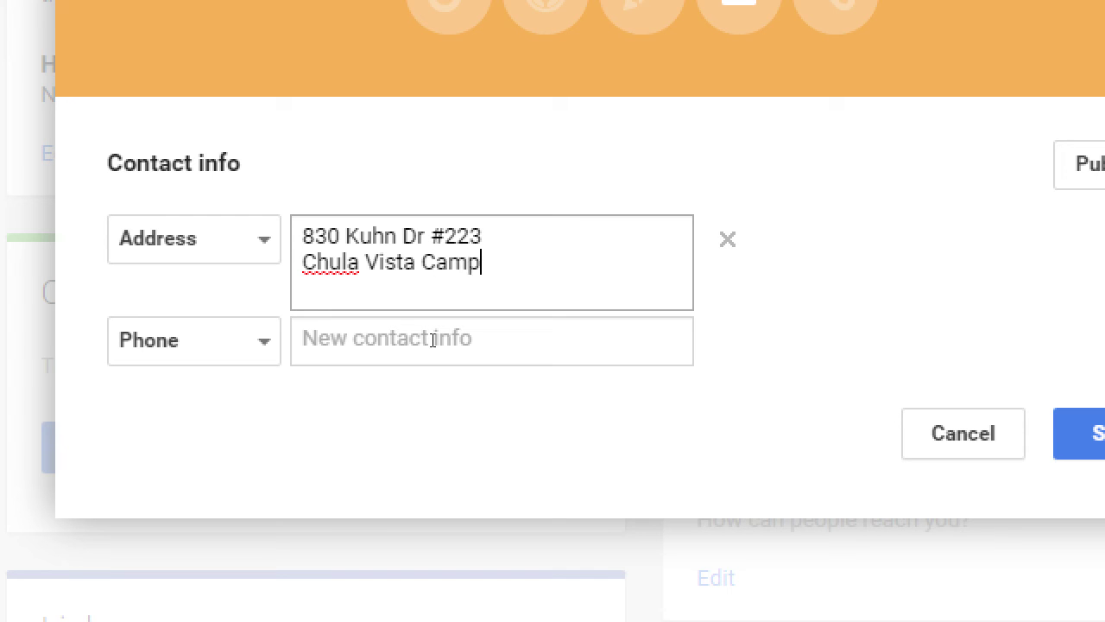
key("BackSpace")
key("BackSpace")
key("BackSpace")
key("BackSpace")
key("BackSpace")
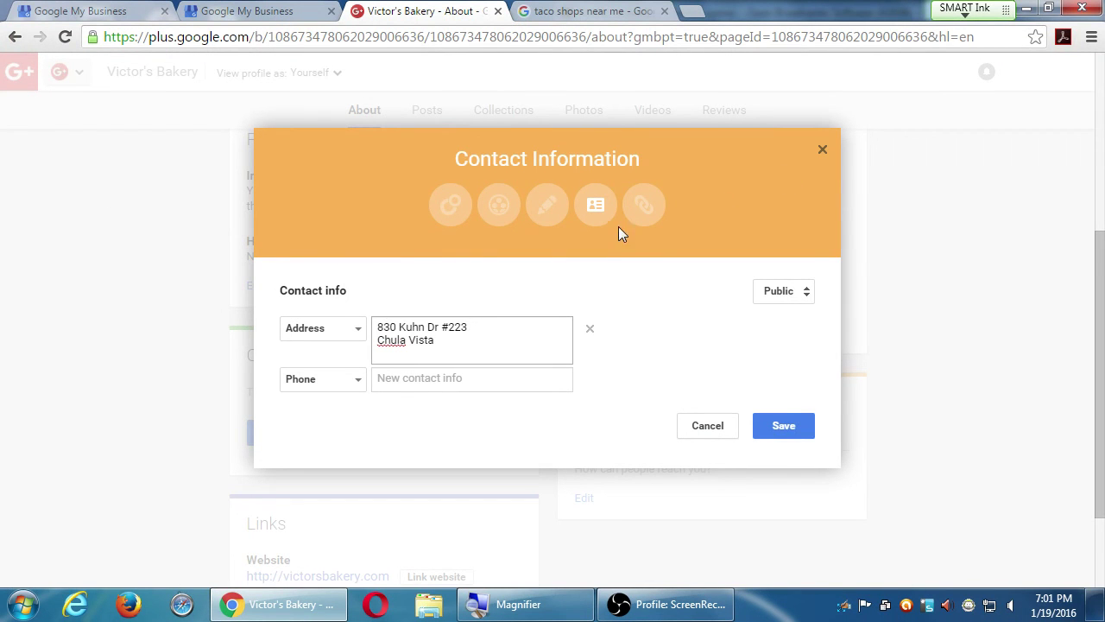
left_click(786, 429)
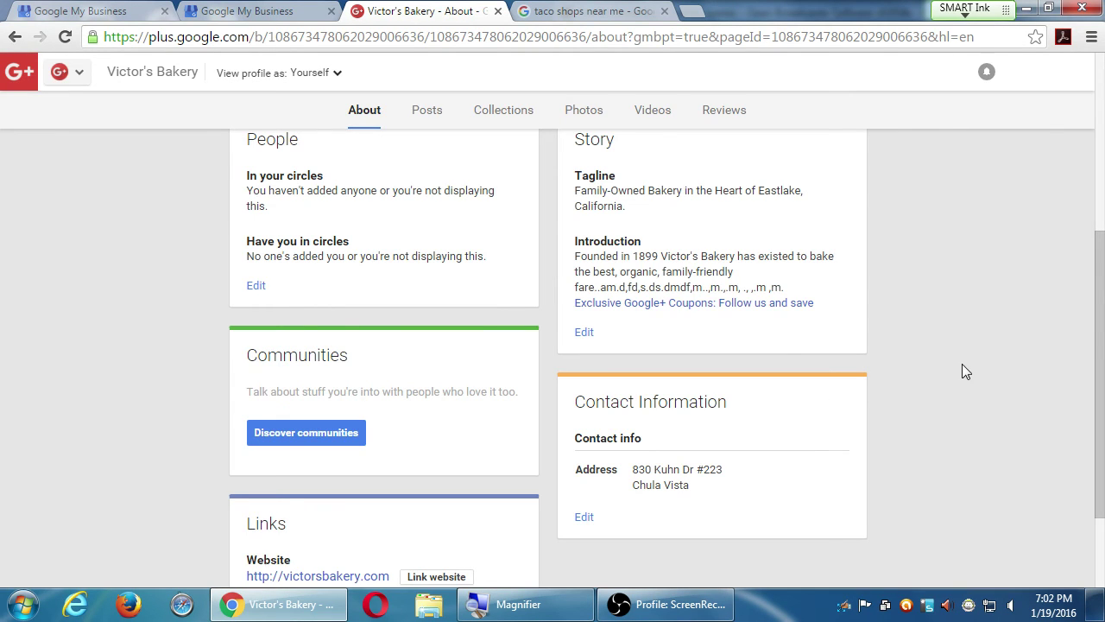
Scroll down to the Links card and start linking the bakery website
scroll(959, 371, "down", 2)
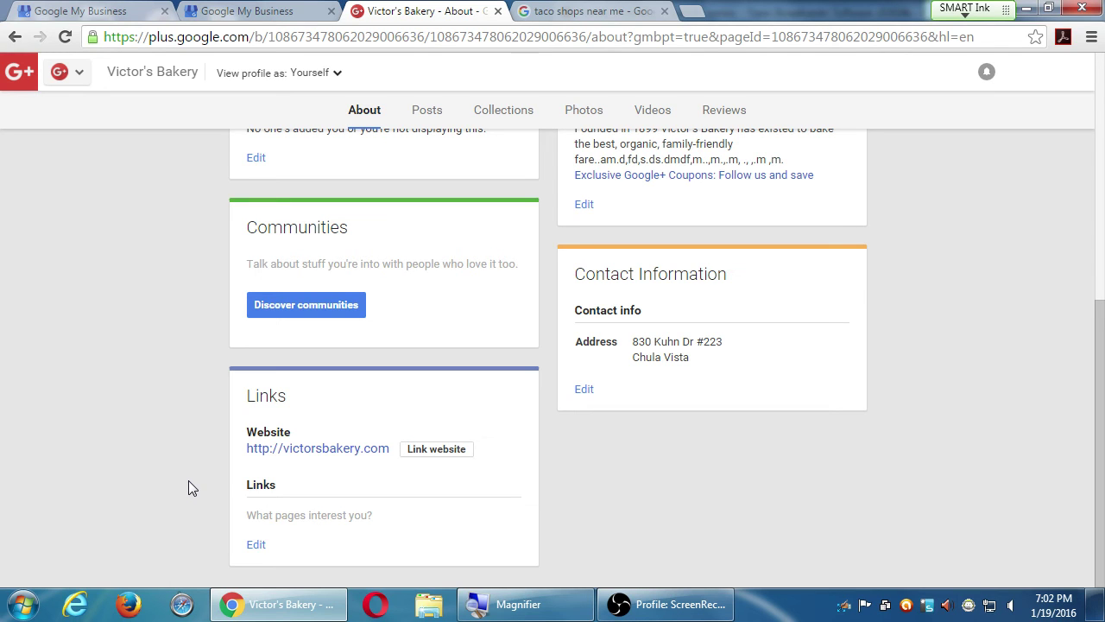
left_click(423, 456)
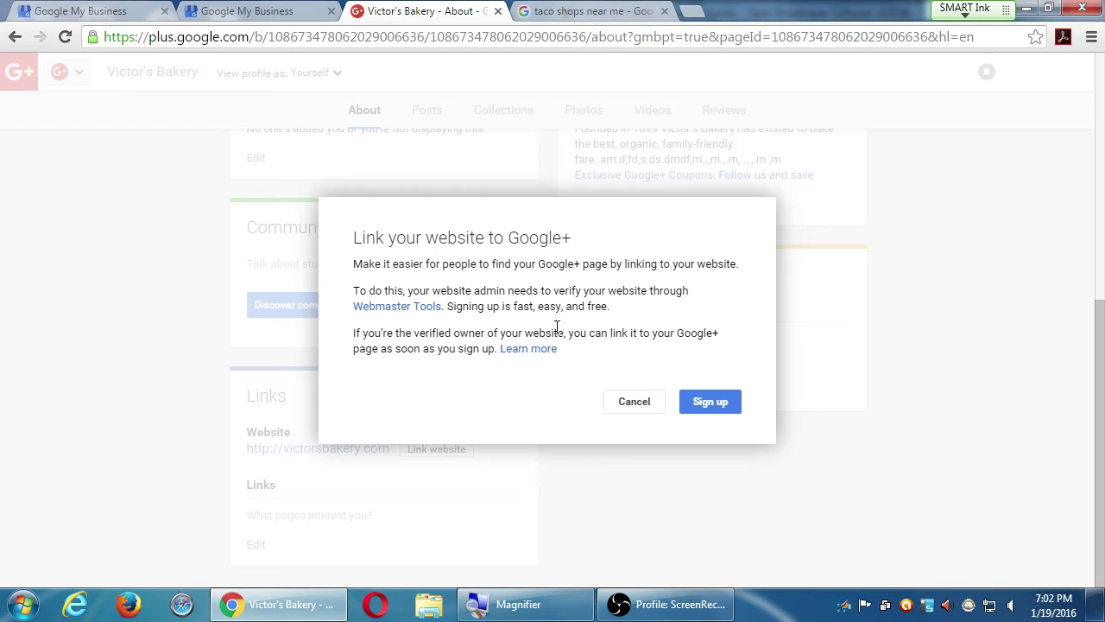
left_click(634, 402)
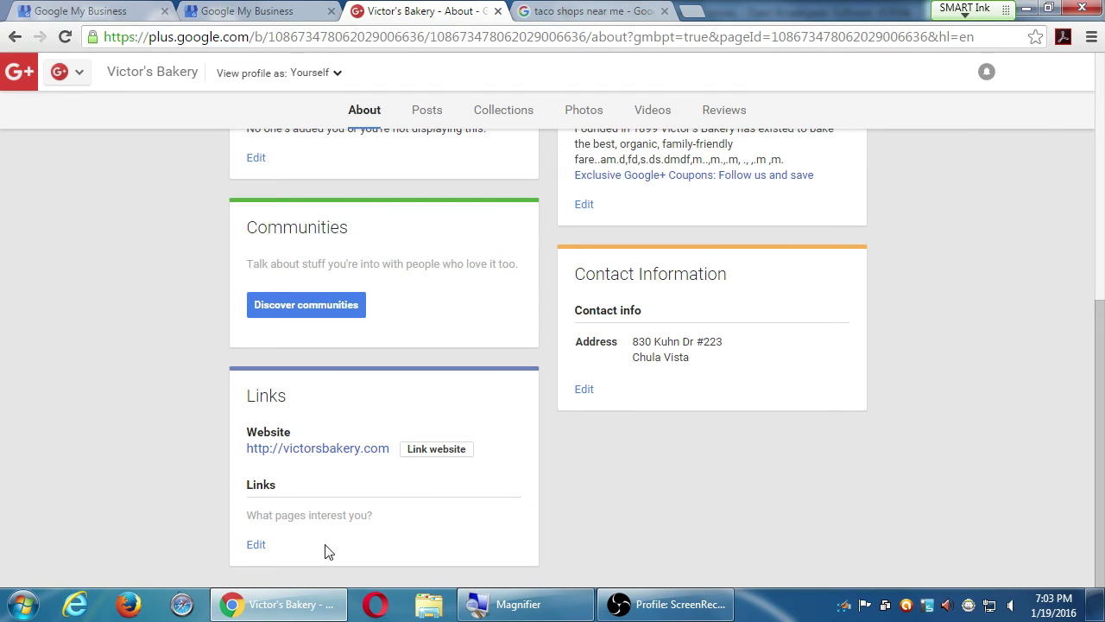
Open the Links card for editing and add three empty custom link rows
left_click(257, 545)
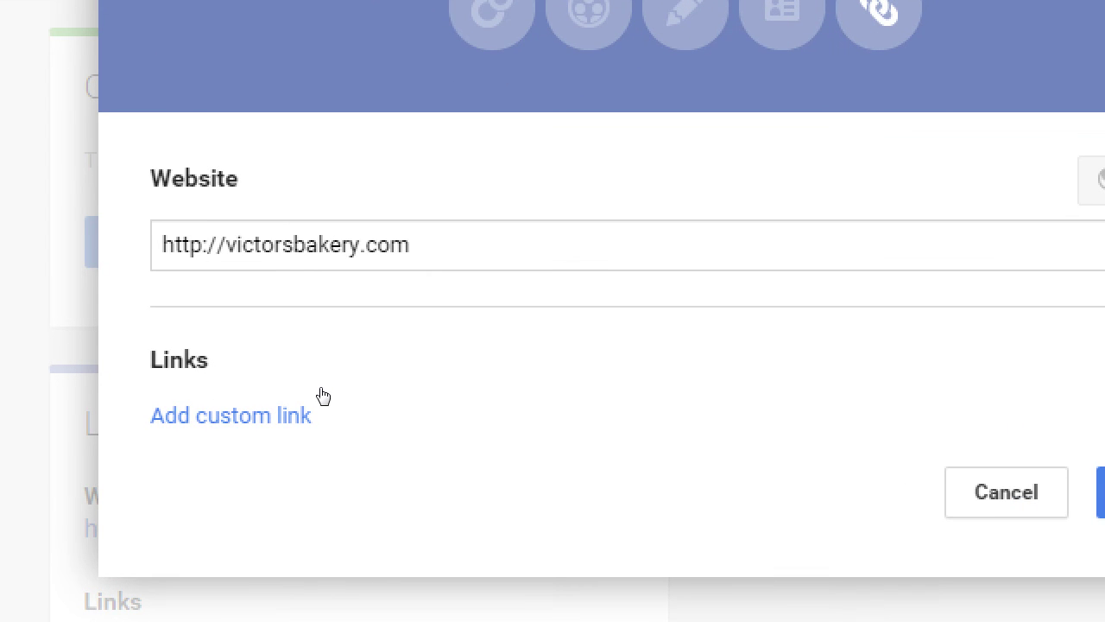
left_click(321, 399)
left_click(345, 523)
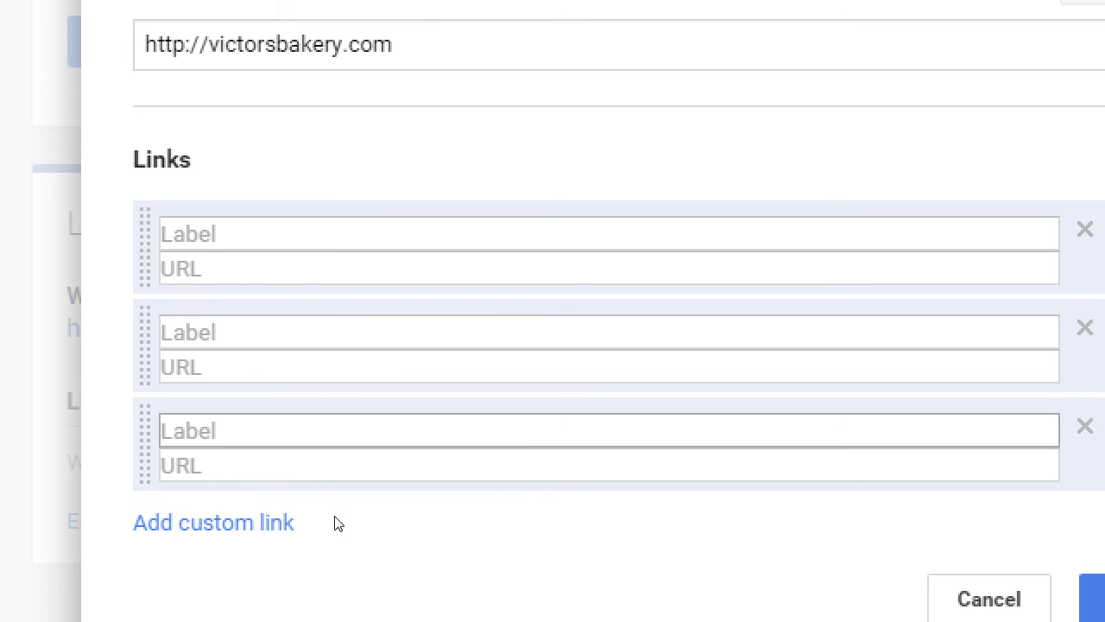
left_click(339, 519)
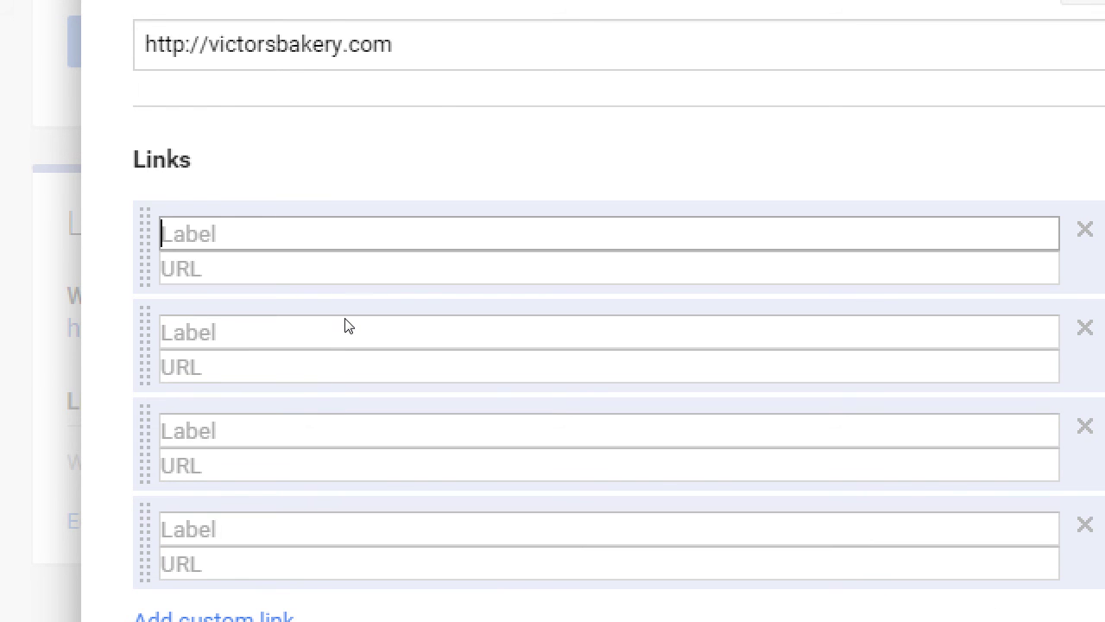
Label the first custom link 'Twitter' and point it to the bakery's Twitter profile URL
type("Twitter")
key("Tab")
type("http://")
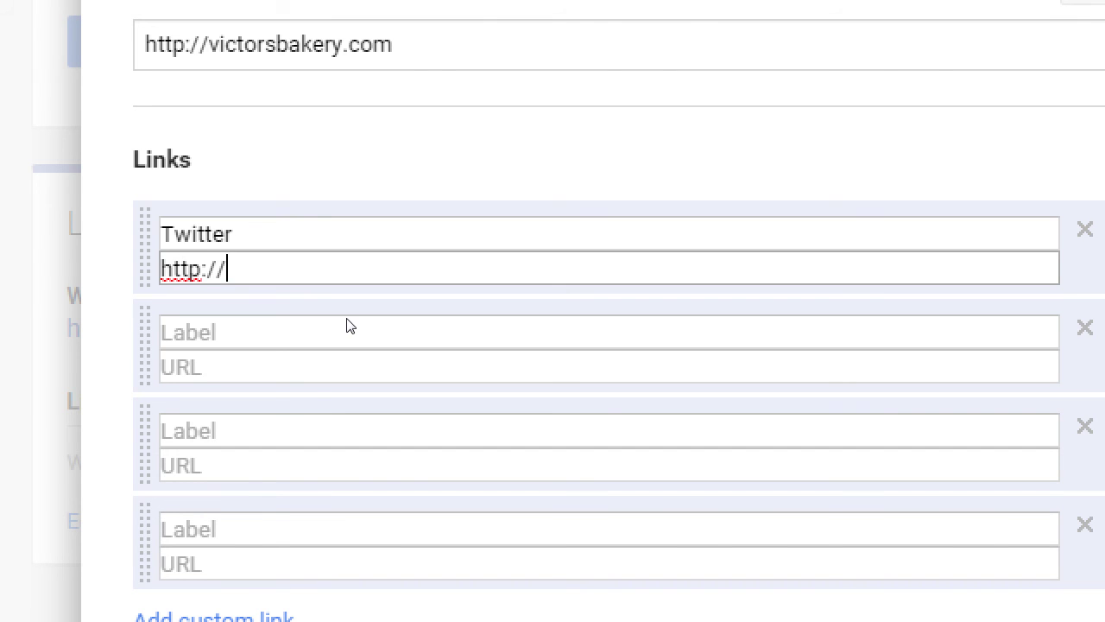
type("twitter.com")
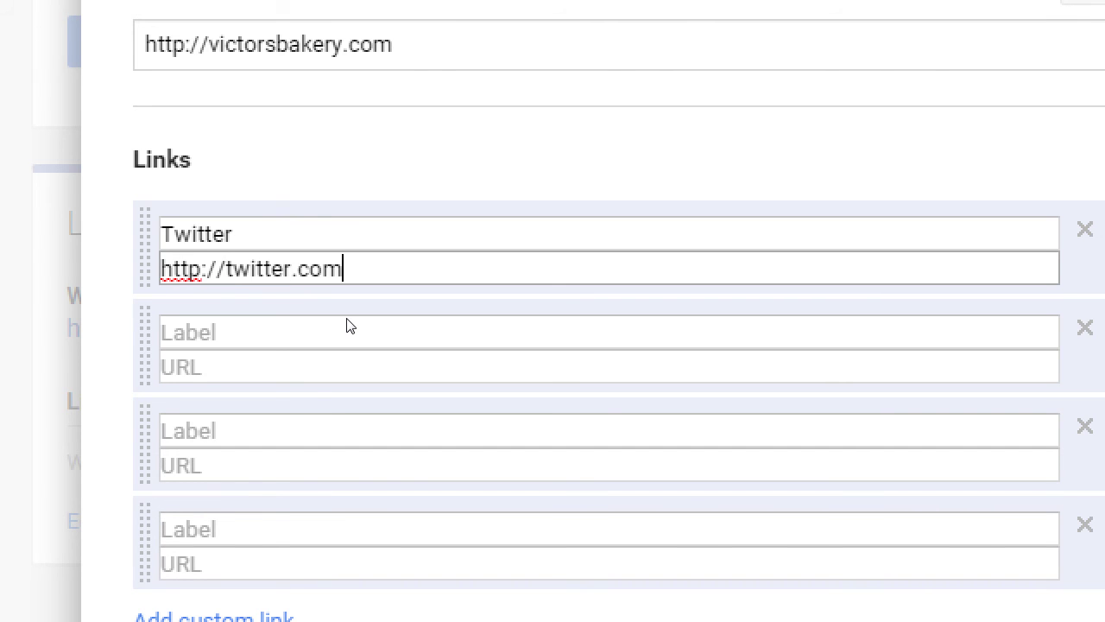
type("/victor")
key("Tab")
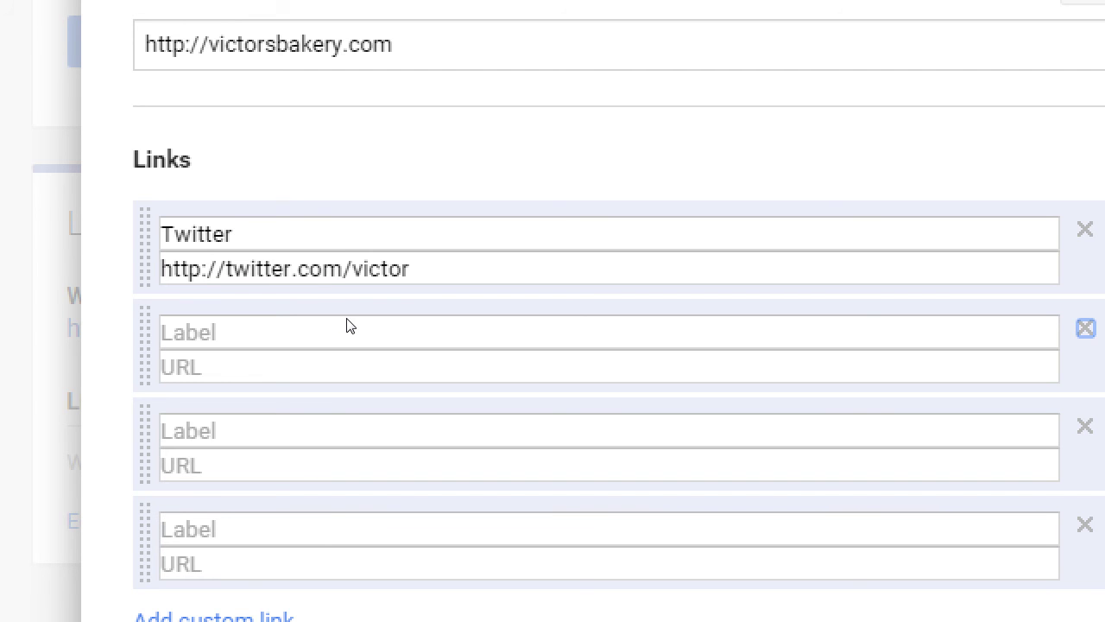
key("Tab")
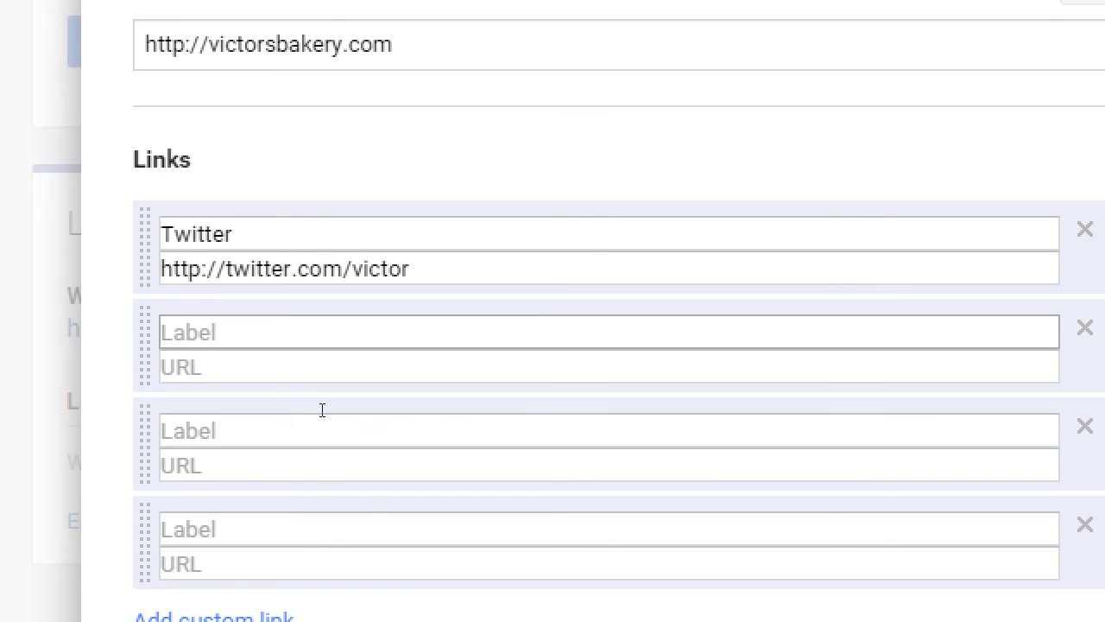
type("Exclusive Coup")
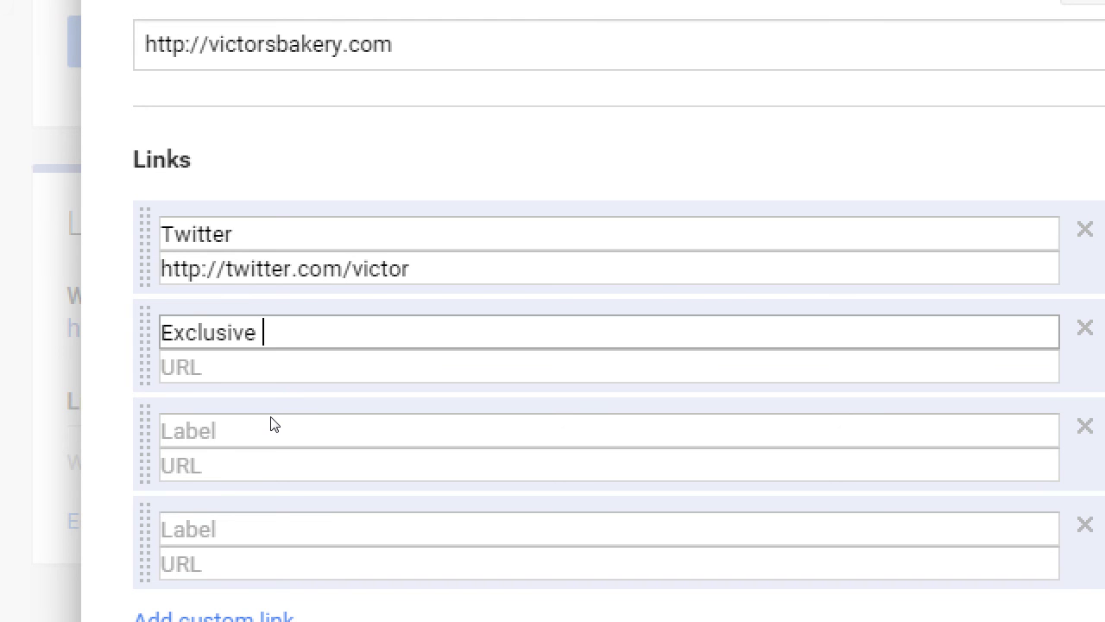
type("Ne")
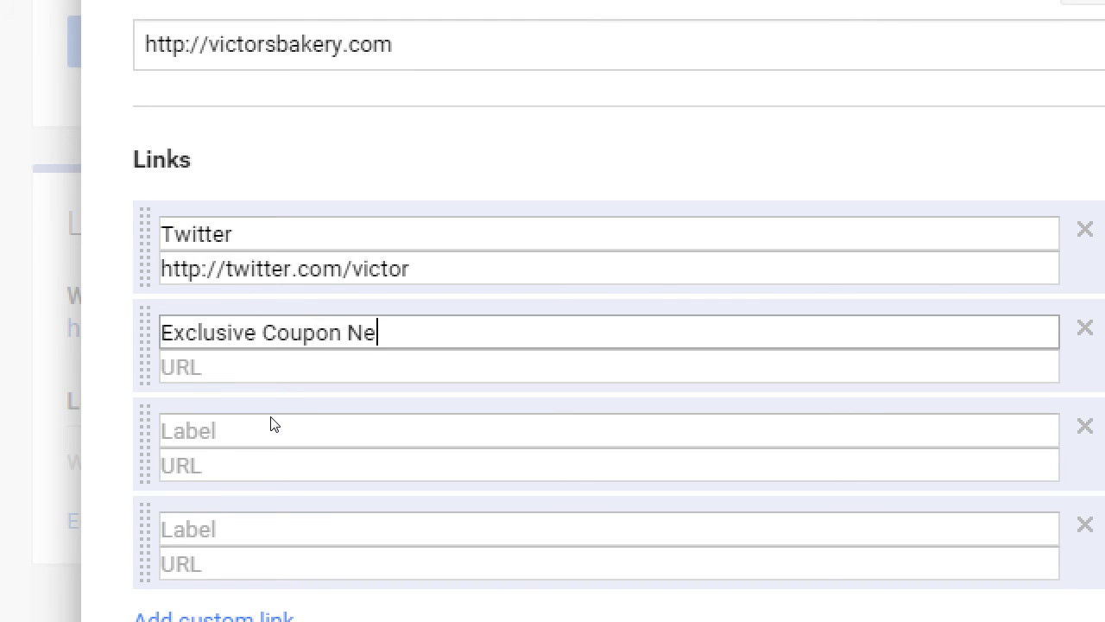
type("wsletter")
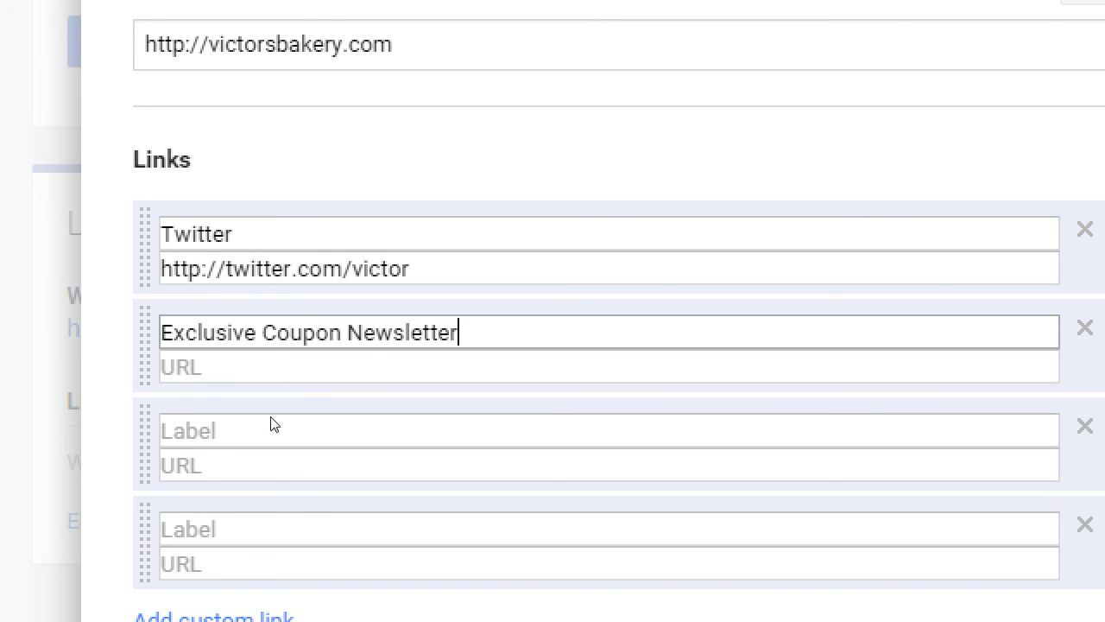
key("Tab")
type("http://victor")
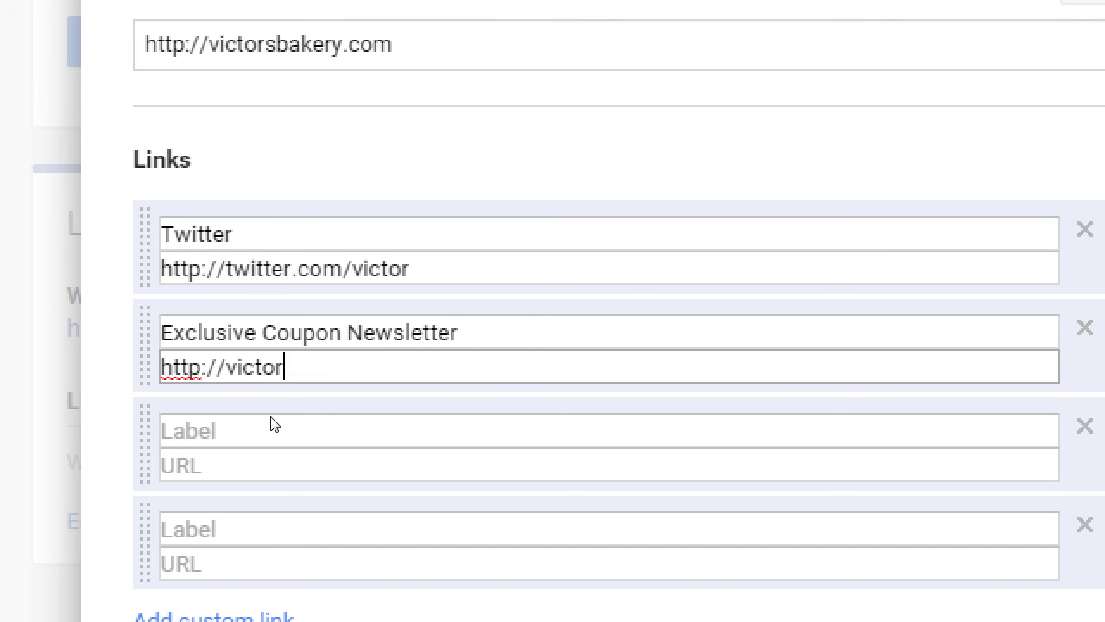
type("c.com")
key("BackSpace")
key("BackSpace")
type("com/")
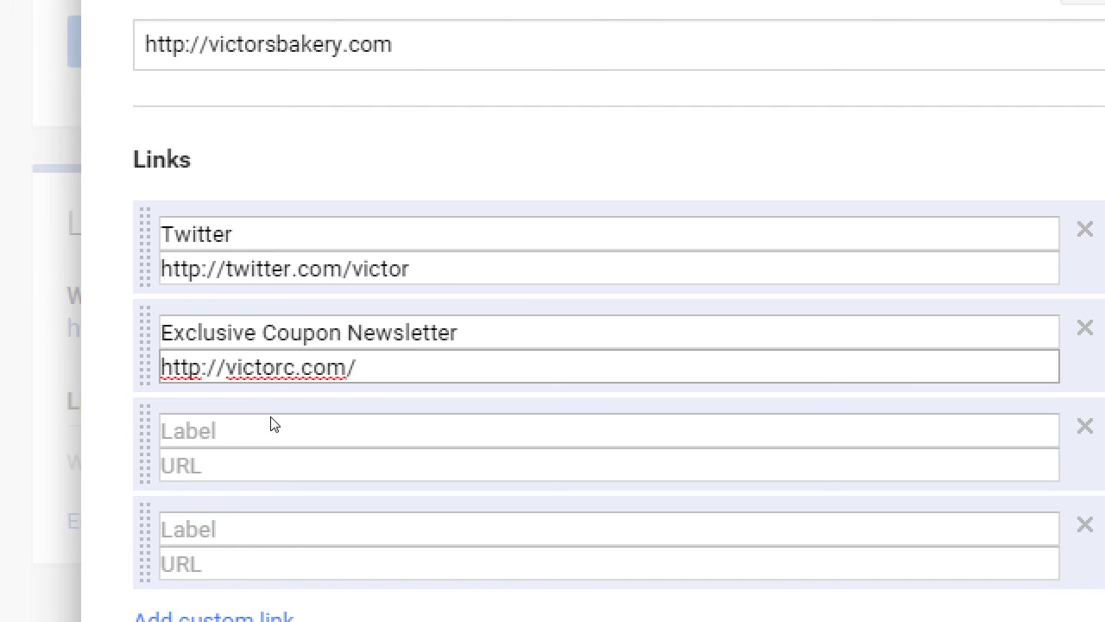
type("newsletter.html")
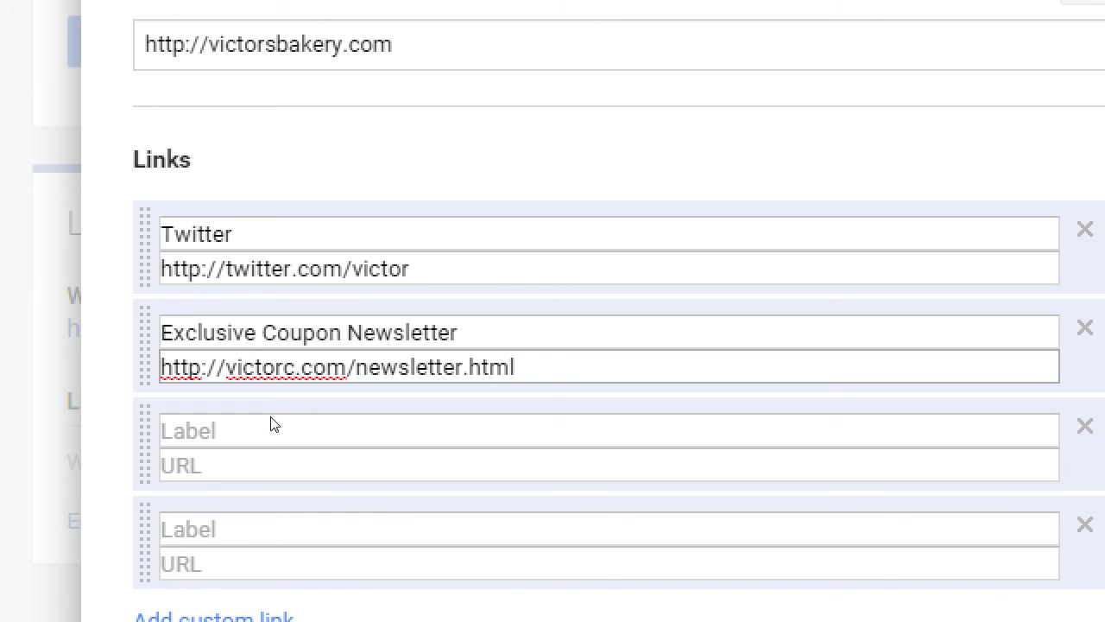
key("ctrl+a")
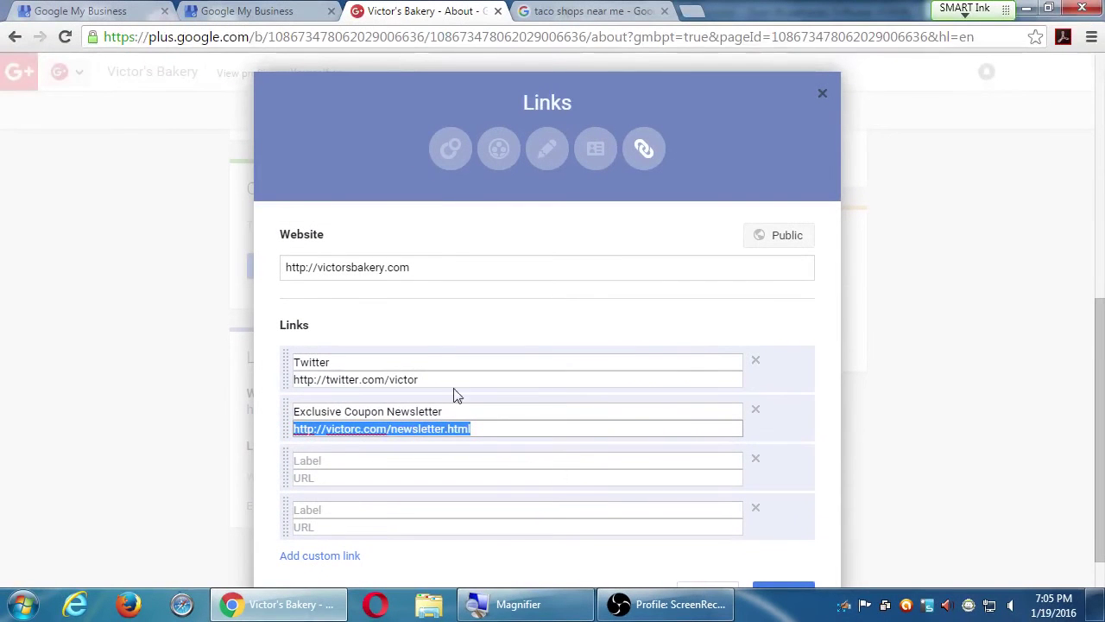
left_click(488, 431)
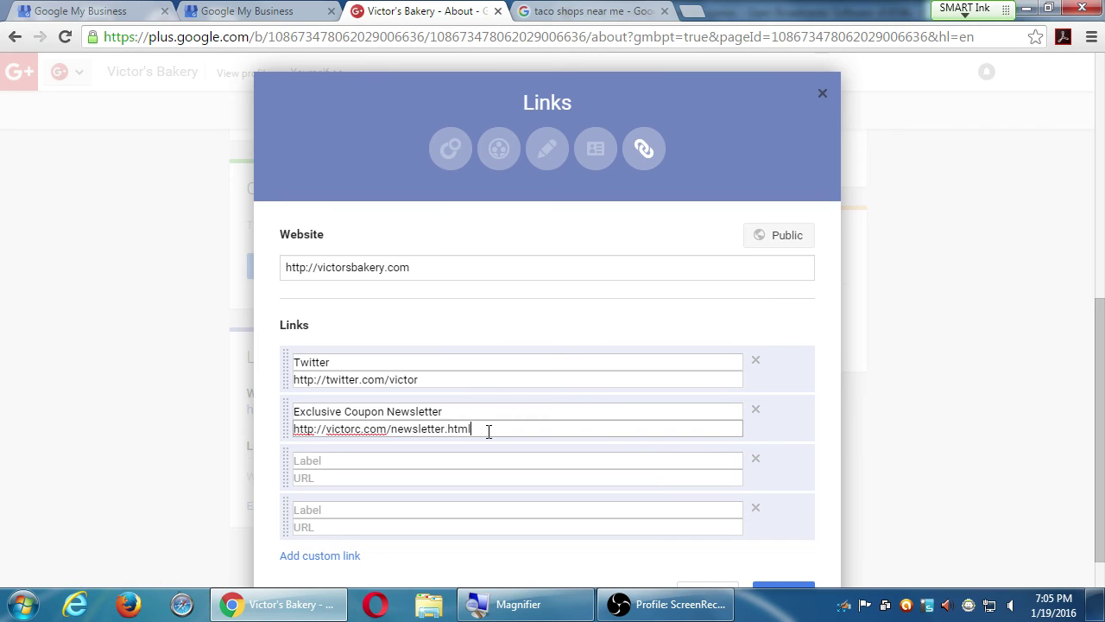
scroll(489, 428, "down", 1)
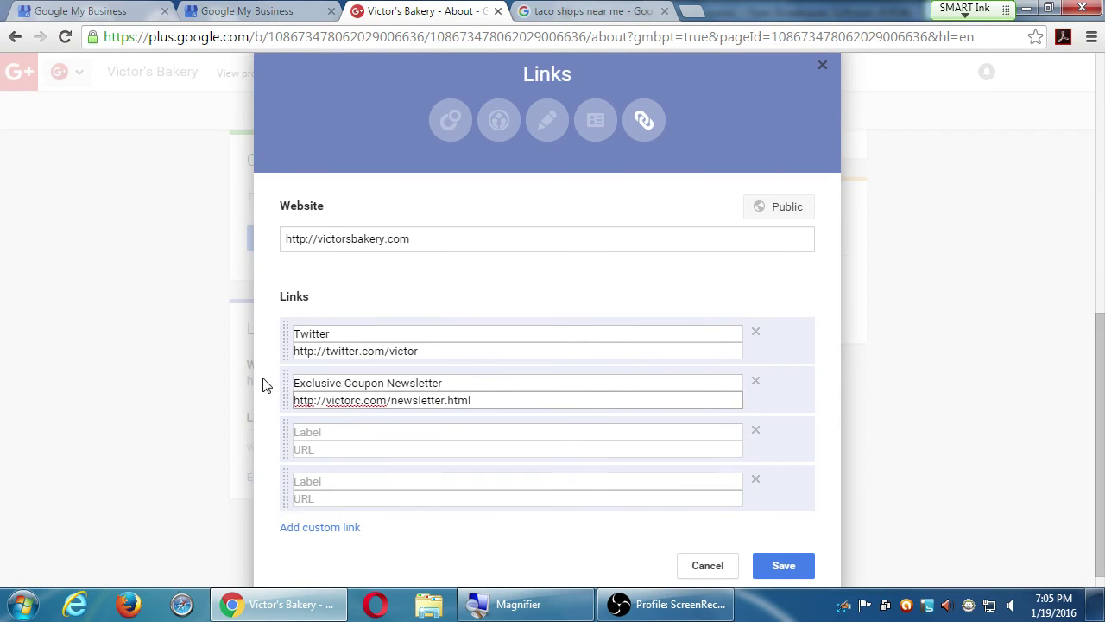
Save the Links editor and check the About page lists Twitter and Exclusive Coupon Newsletter
left_click(784, 564)
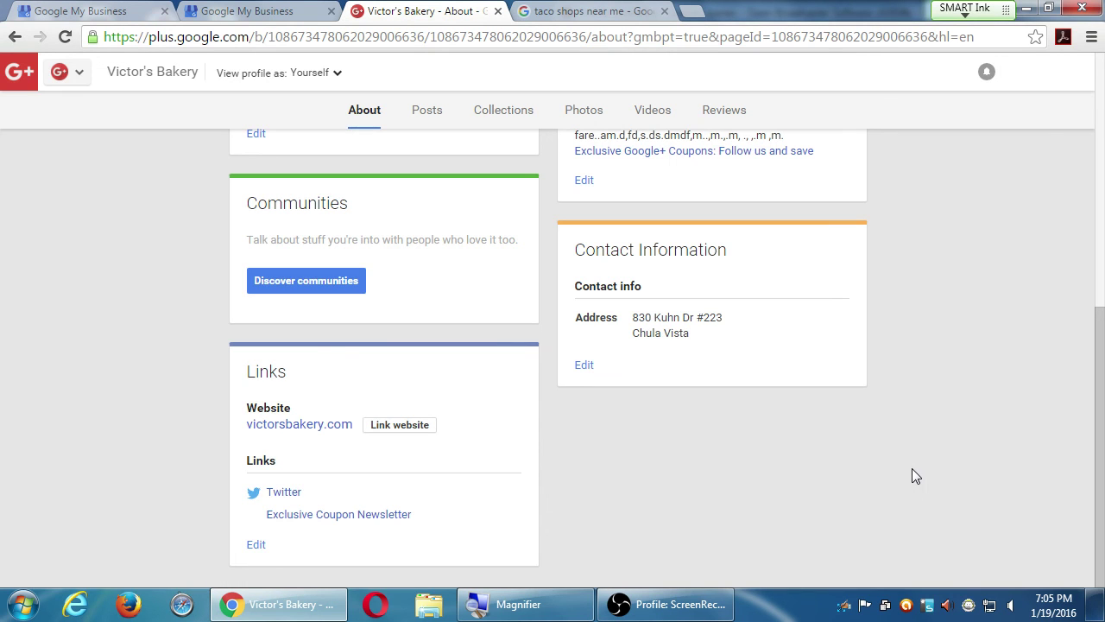
scroll(912, 468, "up", 3)
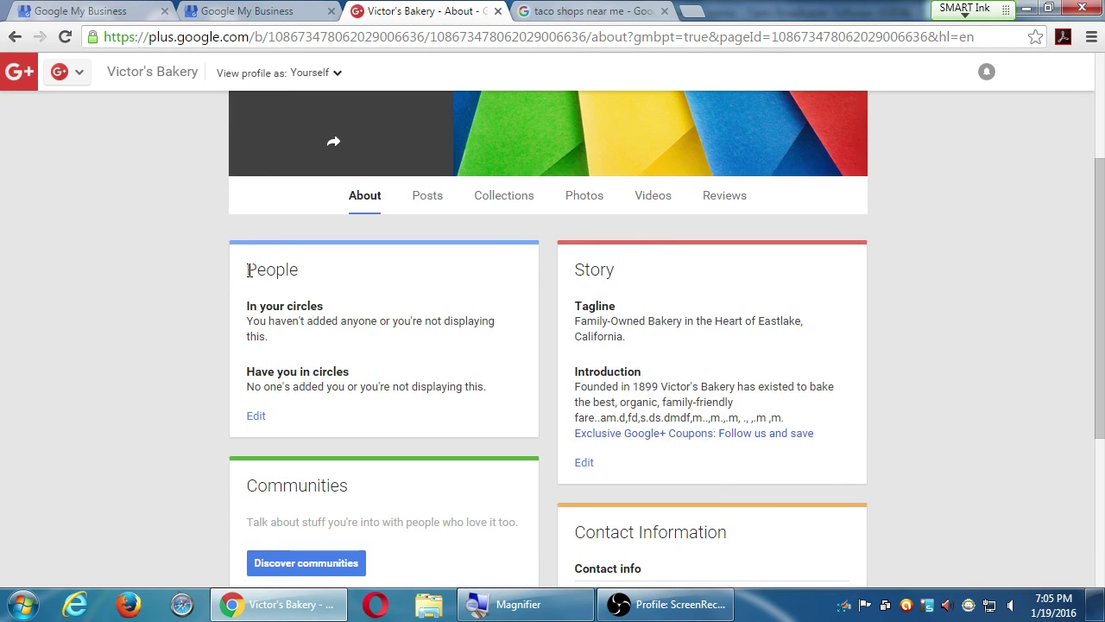
scroll(212, 460, "down", 2)
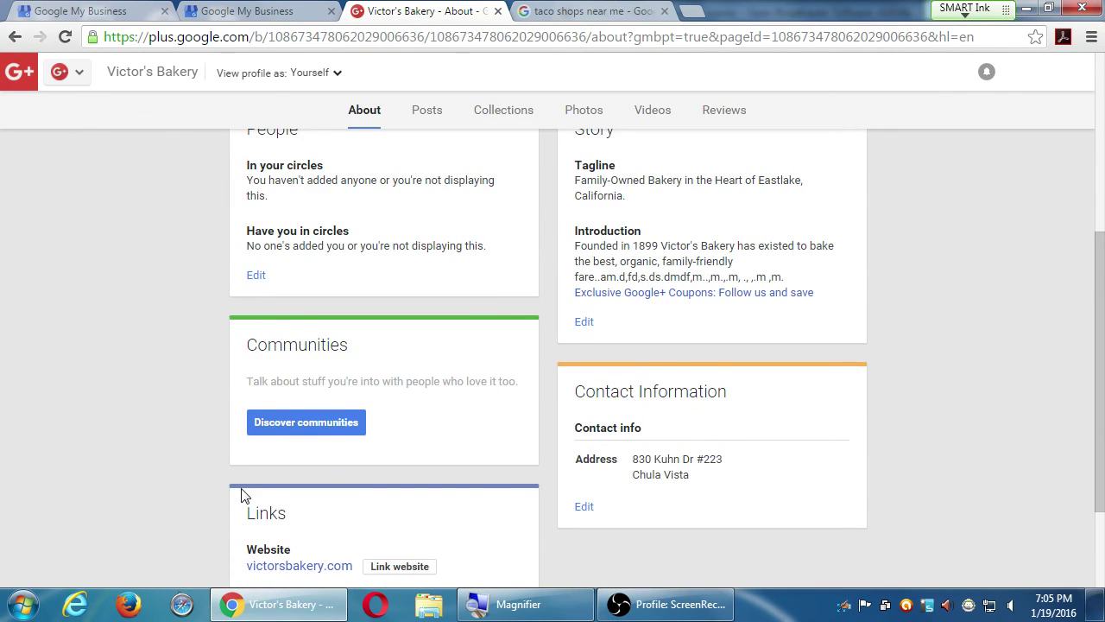
scroll(242, 495, "down", 1)
scroll(239, 489, "up", 2)
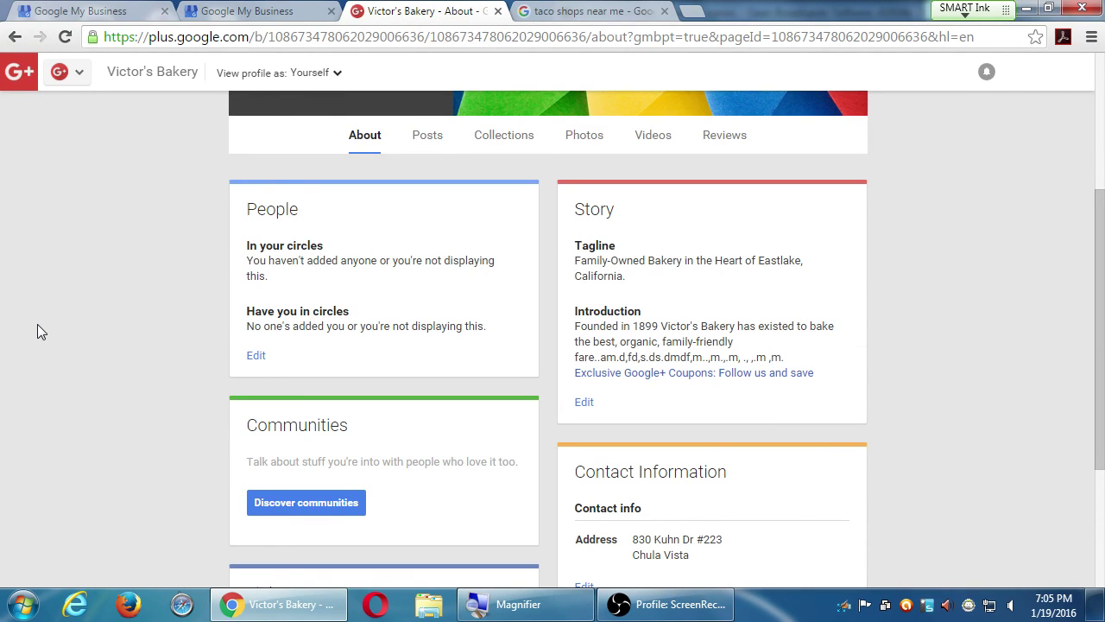
scroll(38, 325, "up", 3)
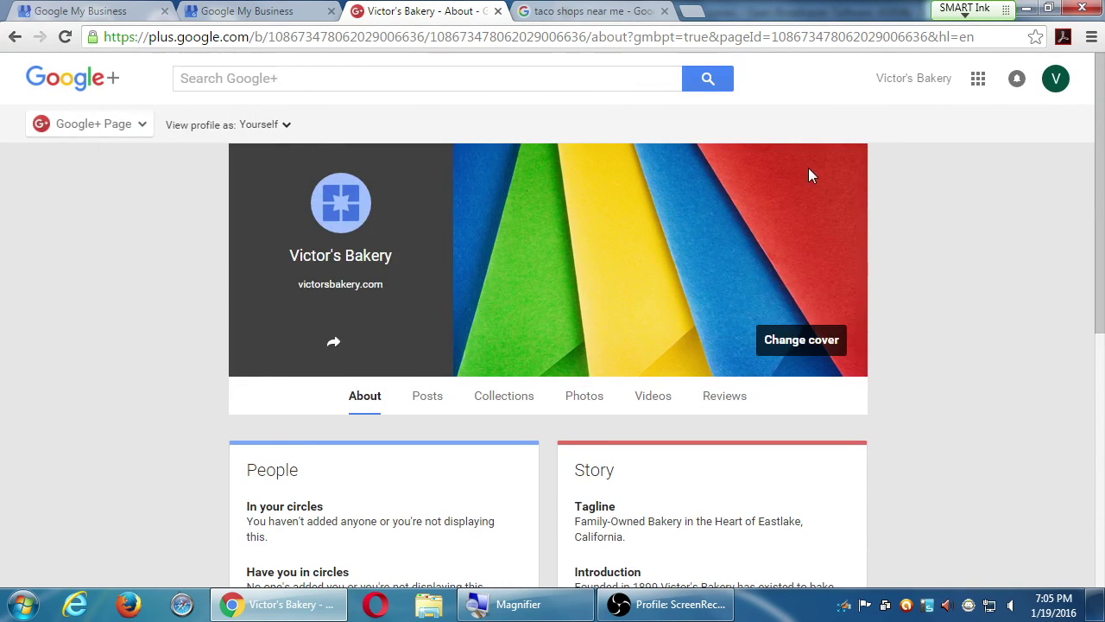